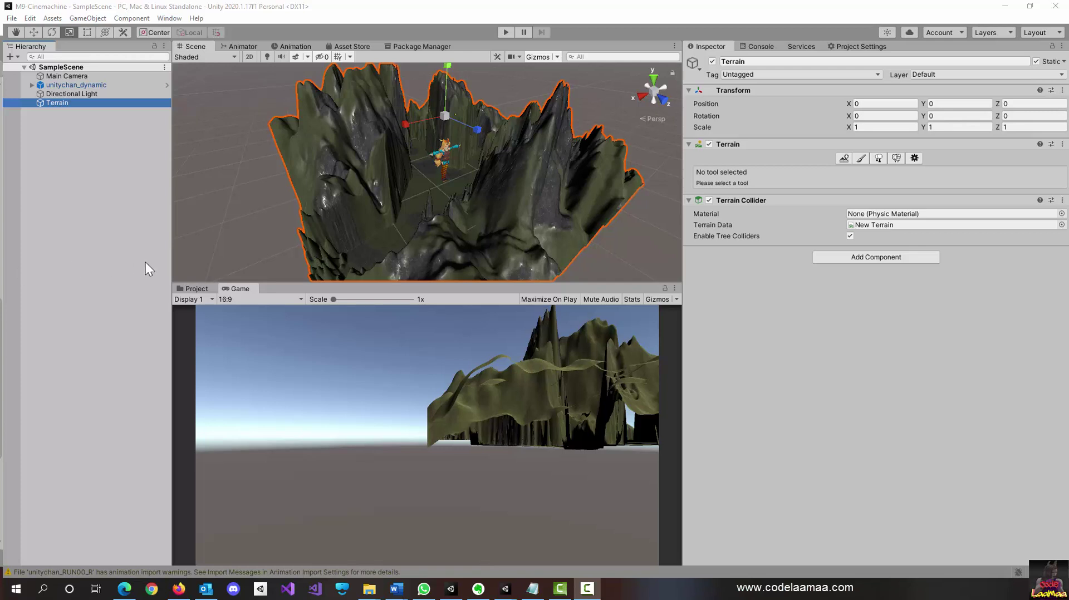
Find the Cinemachine package in the Unity Registry and install version 2.6.10
click(448, 45)
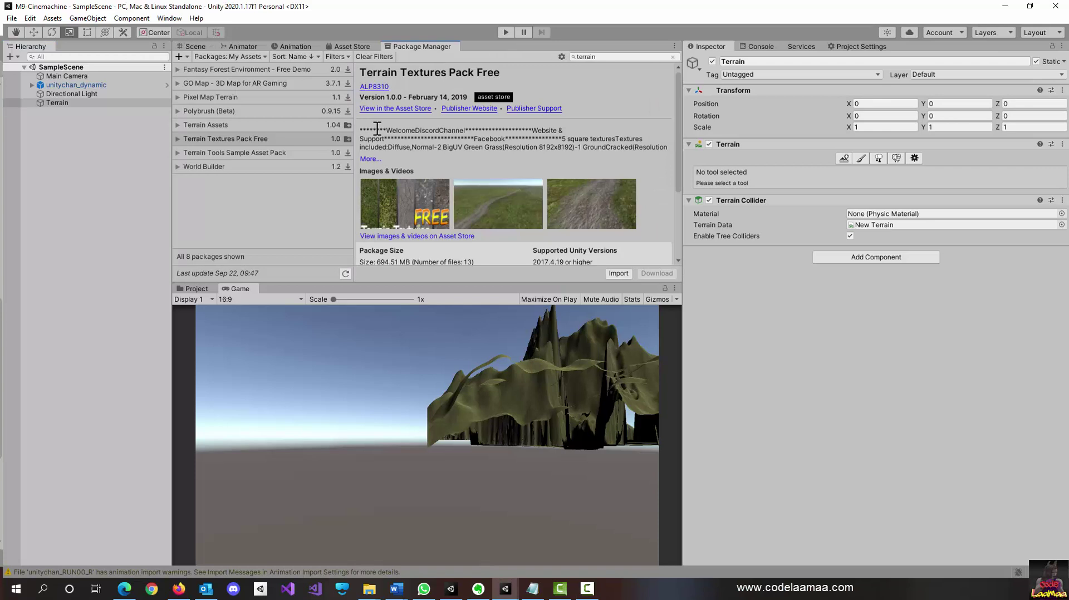
click(602, 57)
text(cinemachine)
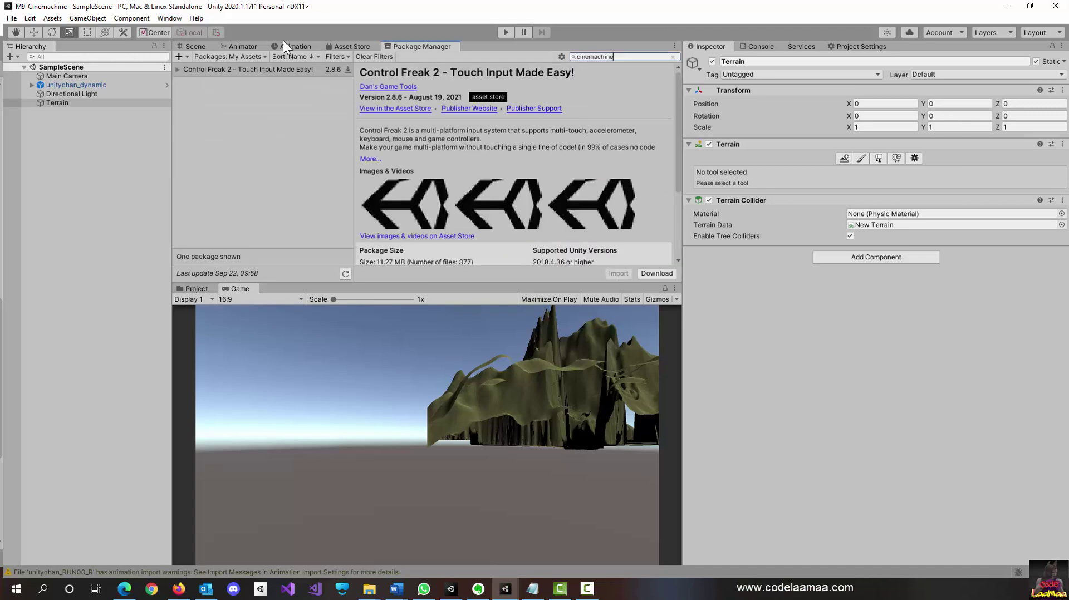
click(259, 57)
click(242, 69)
click(587, 57)
text(cinema)
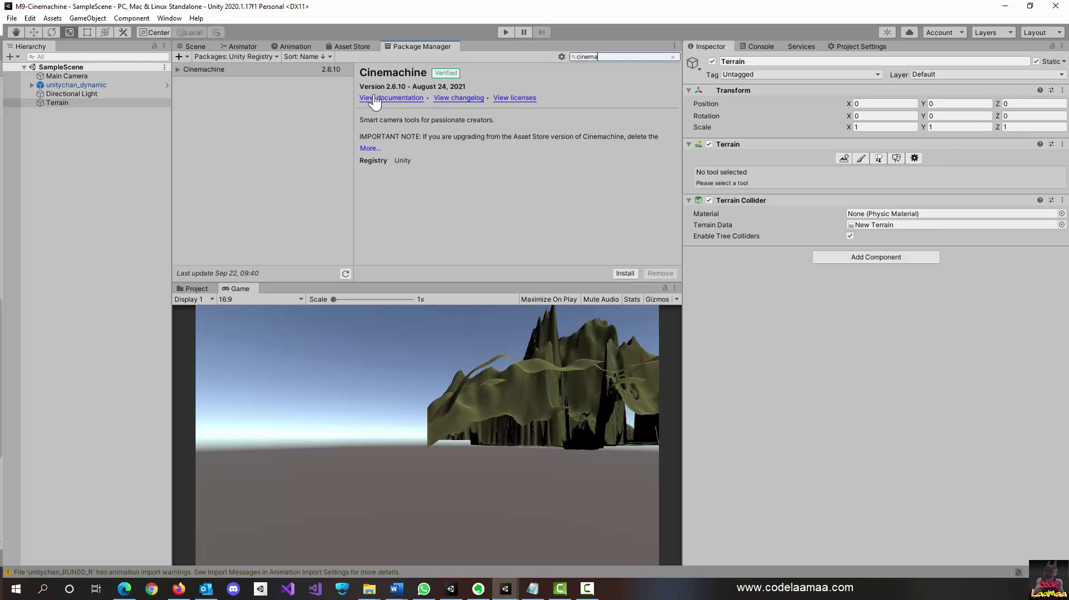
click(621, 275)
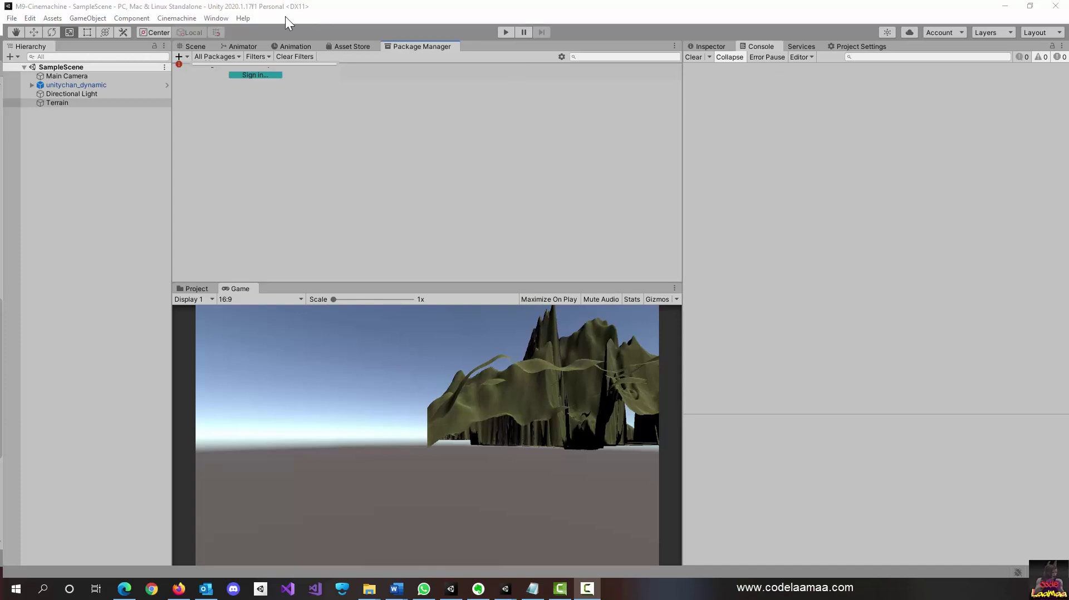
Create a Cinemachine virtual camera and rename it ThirdPersonCam
click(189, 18)
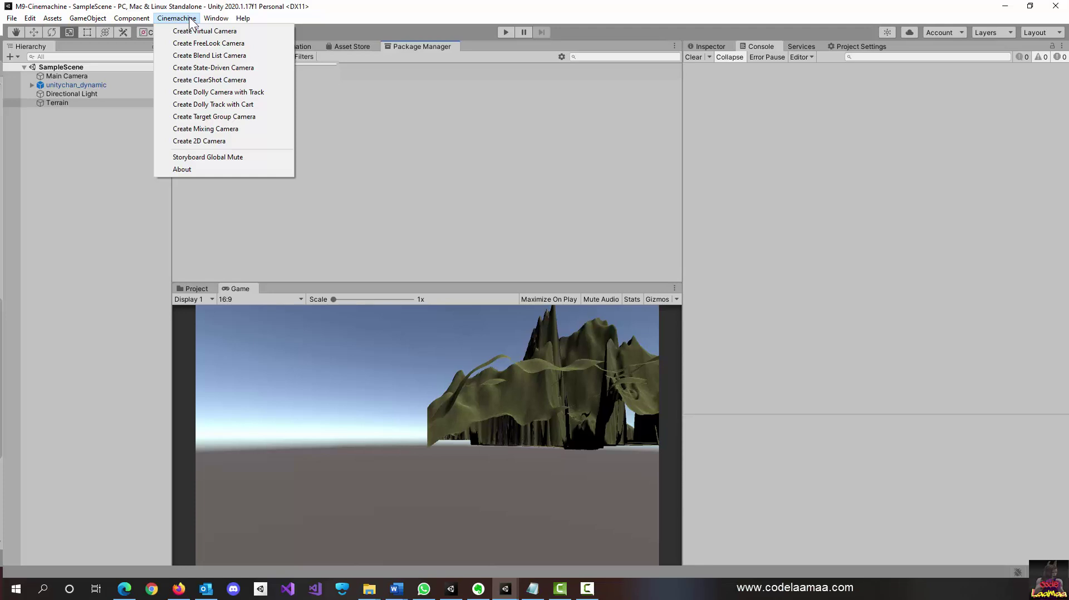
click(242, 32)
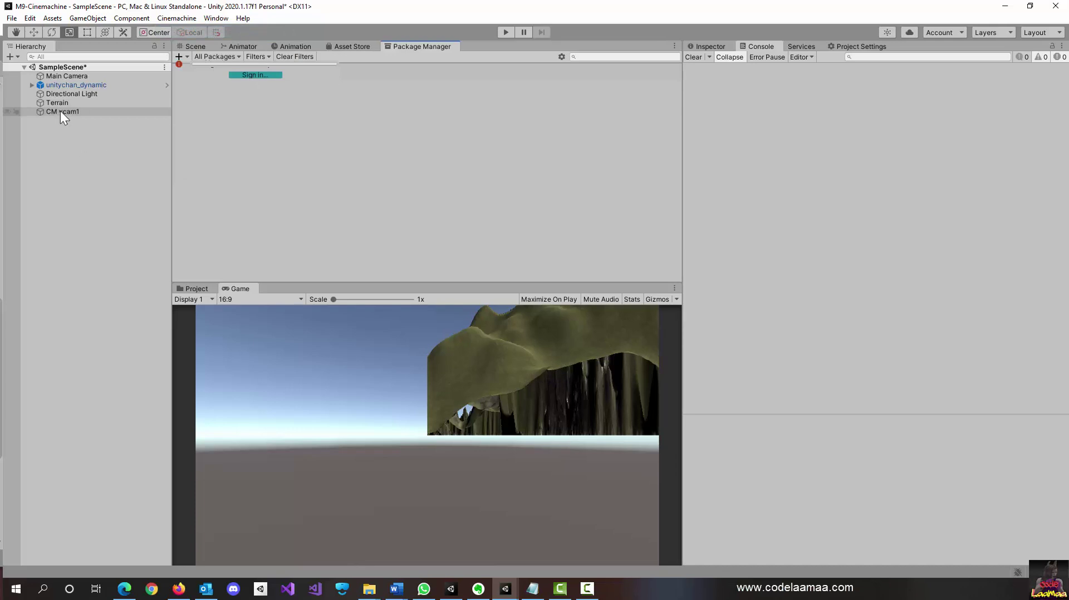
click(705, 47)
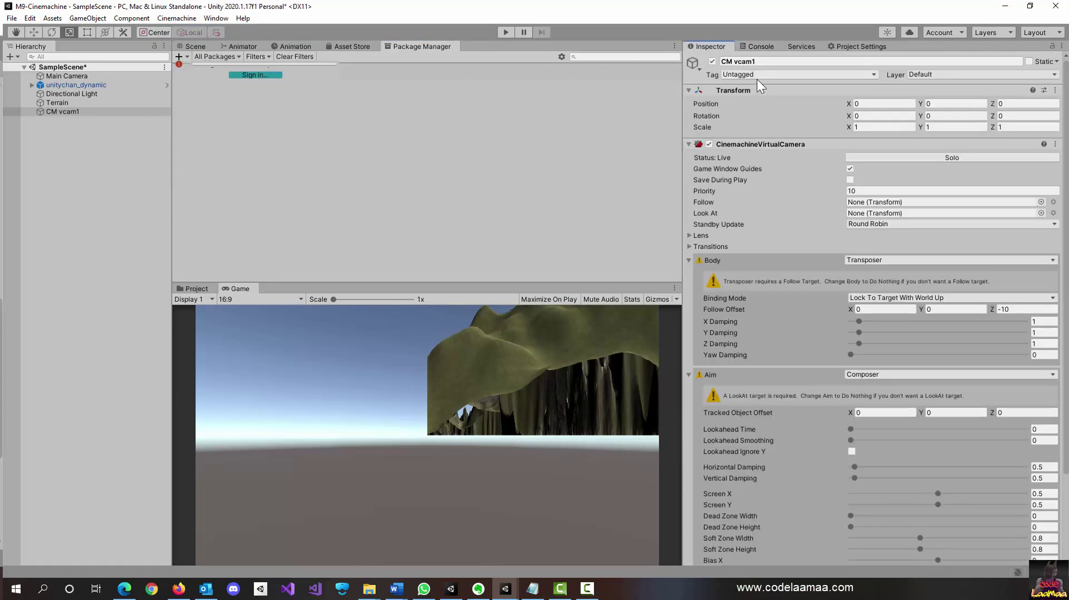
click(773, 59)
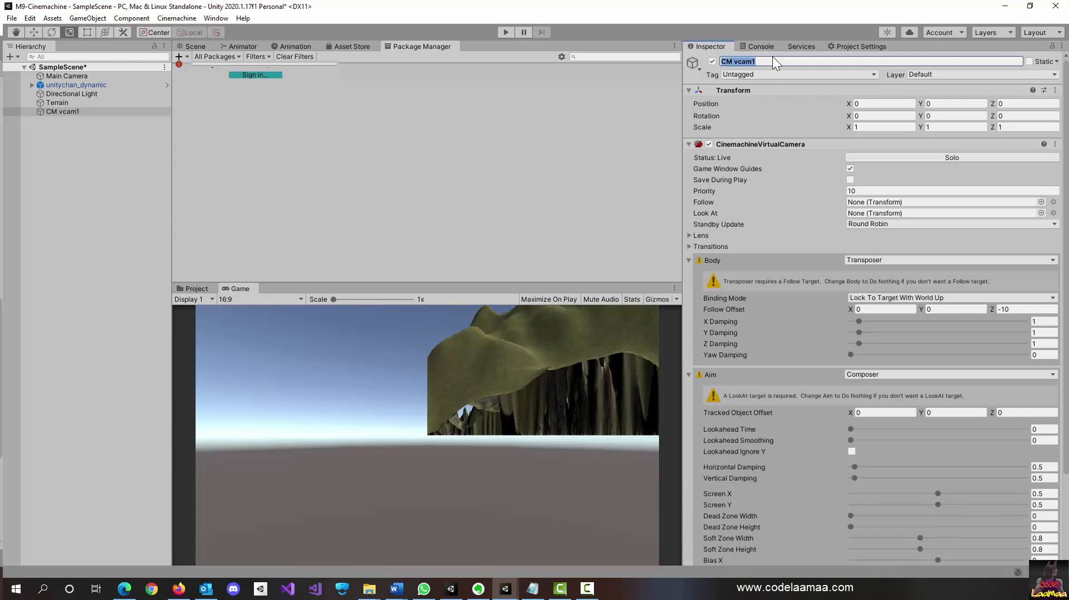
text(ThirdPersonCam)
key(Return)
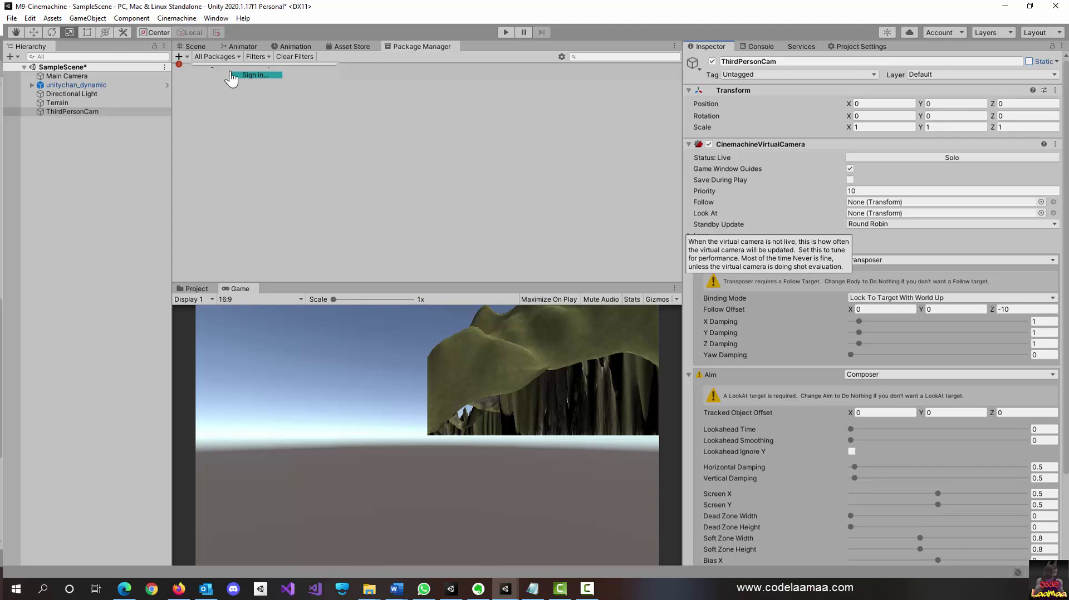
Assign unitychan_dynamic as the Follow and Look At target of ThirdPersonCam, and activate the Move tool in the scene
click(198, 47)
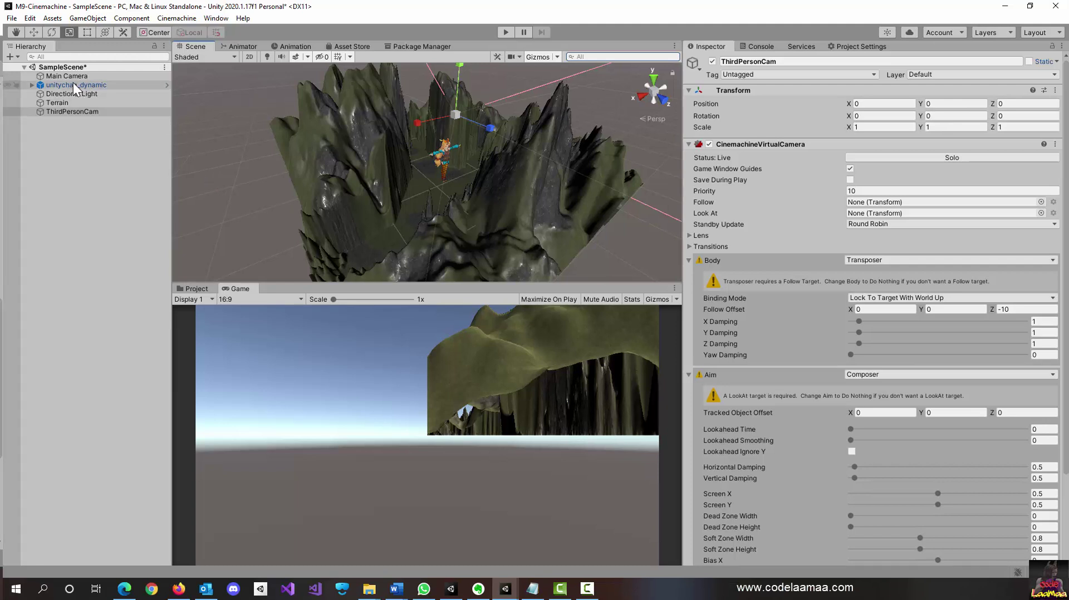
drag(72, 82, 868, 203)
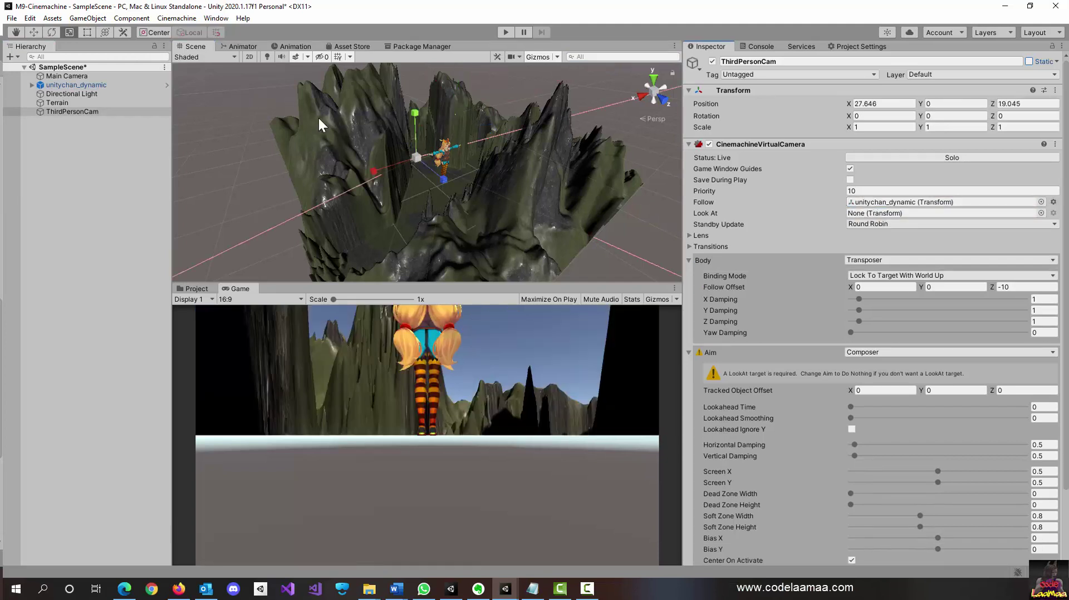
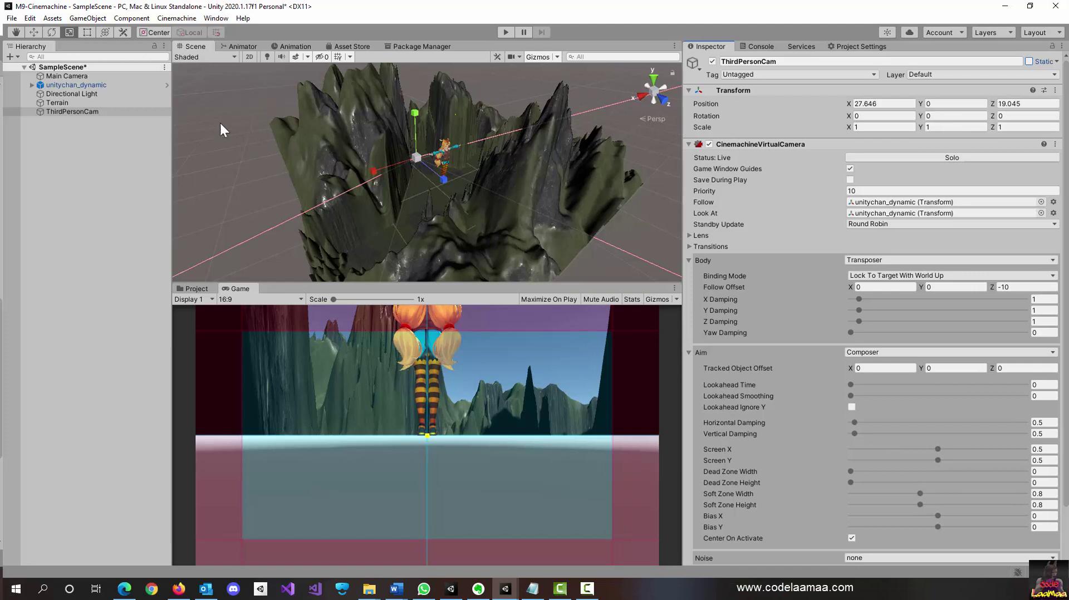
click(33, 31)
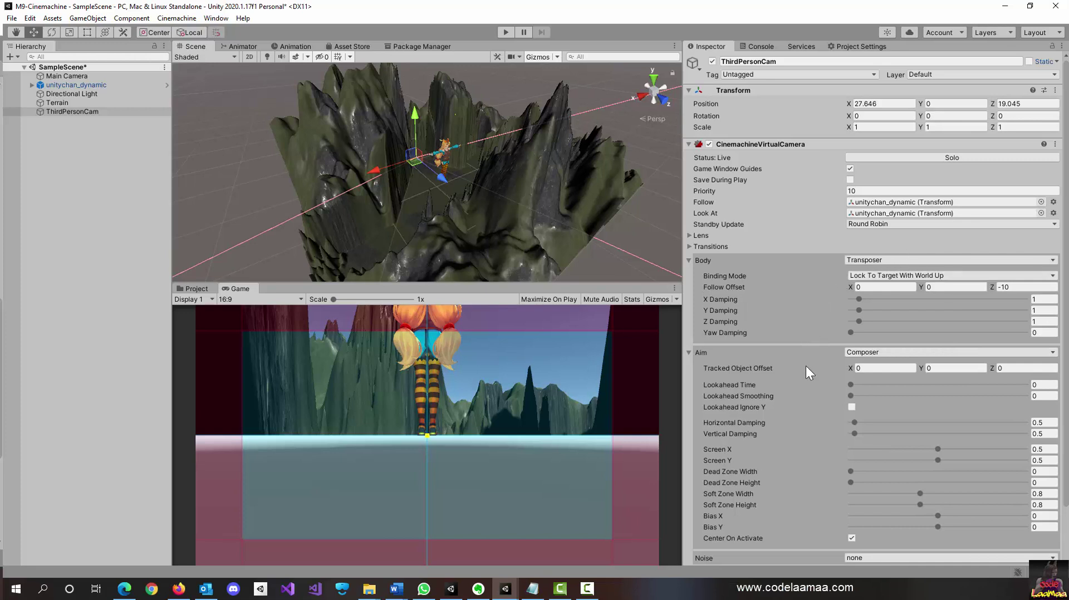
Adjust the Aim's Tracked Object Offset on ThirdPersonCam to X 0, Y -0.64 and Z 54.18
mouse_move(807, 366)
click(807, 369)
click(850, 368)
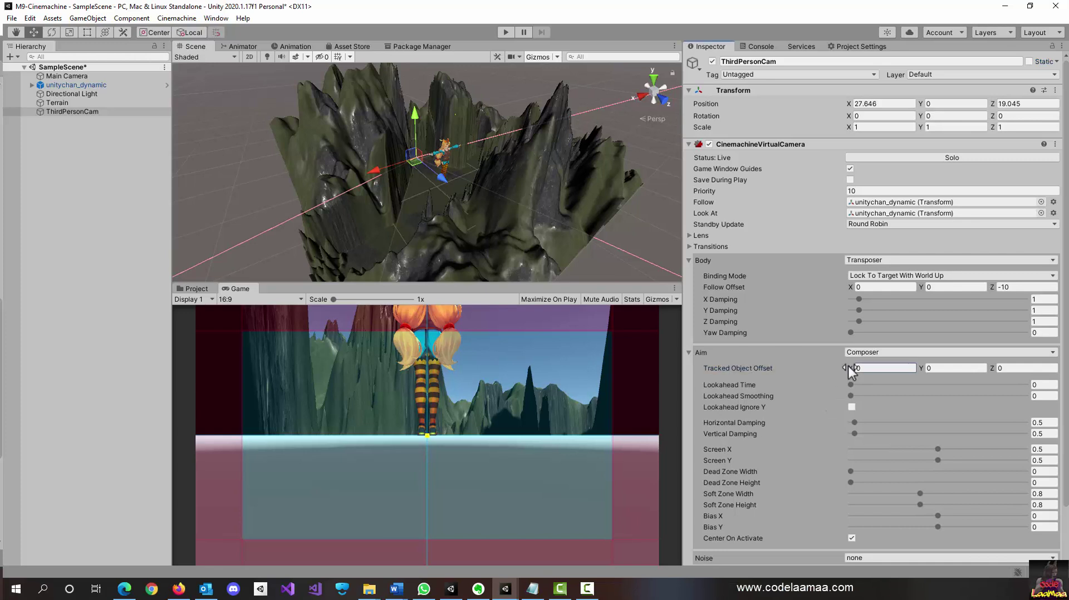
mouse_move(850, 368)
mouse_down()
mouse_move(840, 364)
mouse_move(852, 369)
mouse_up()
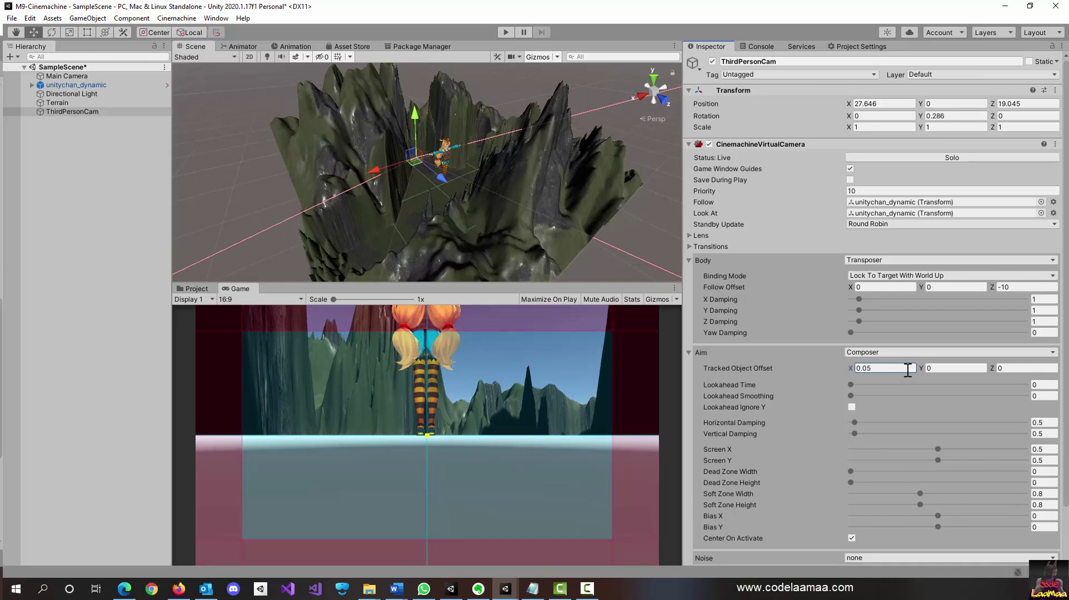
text(0)
mouse_move(920, 369)
mouse_down()
mouse_move(958, 368)
mouse_move(878, 360)
mouse_move(921, 362)
mouse_up()
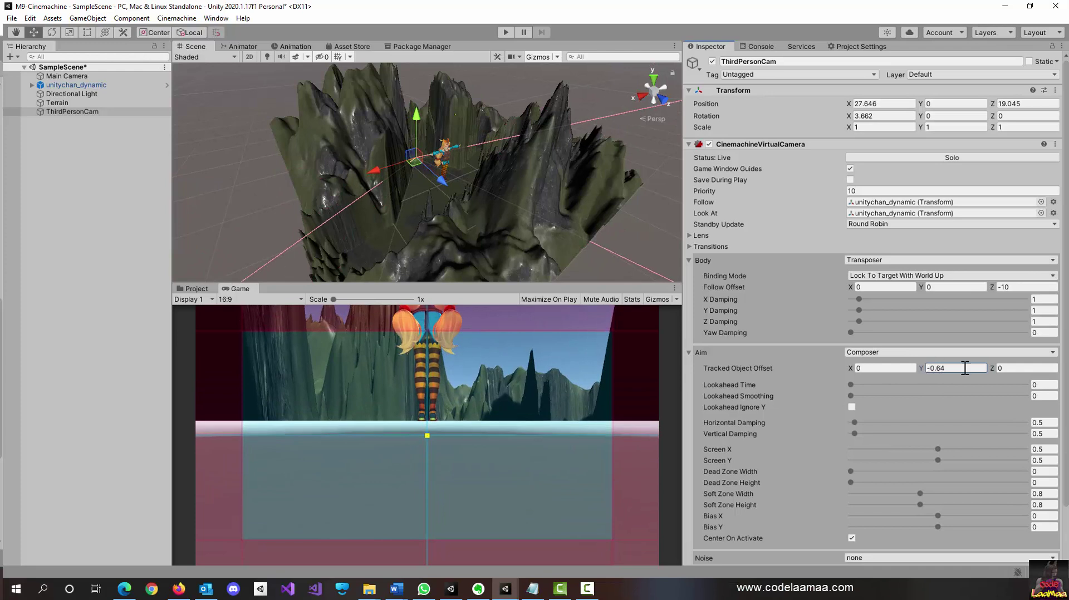
drag(990, 368, 1010, 395)
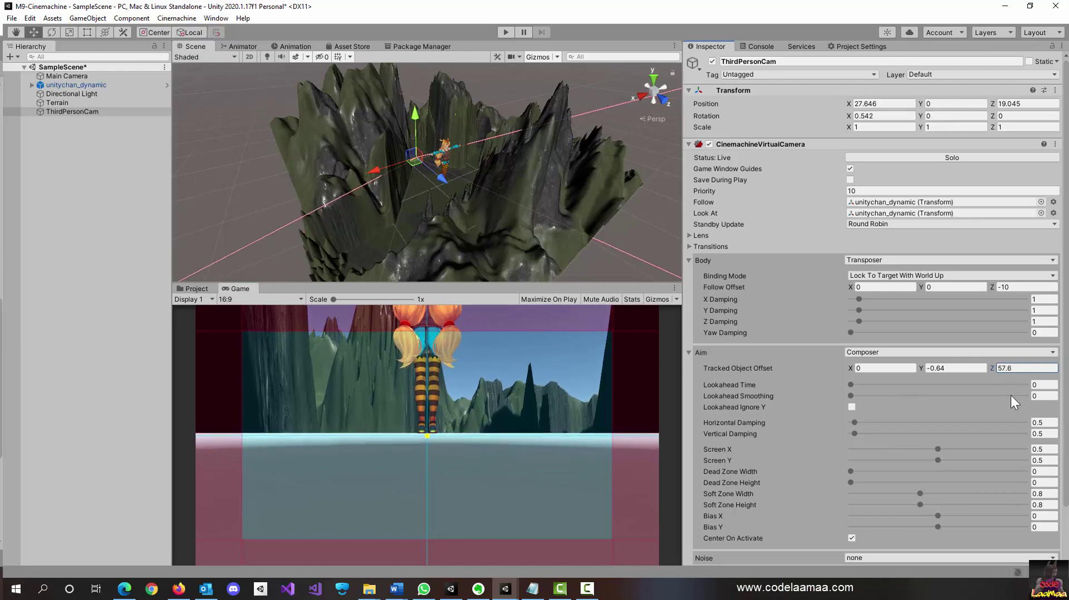
drag(880, 406, 1010, 365)
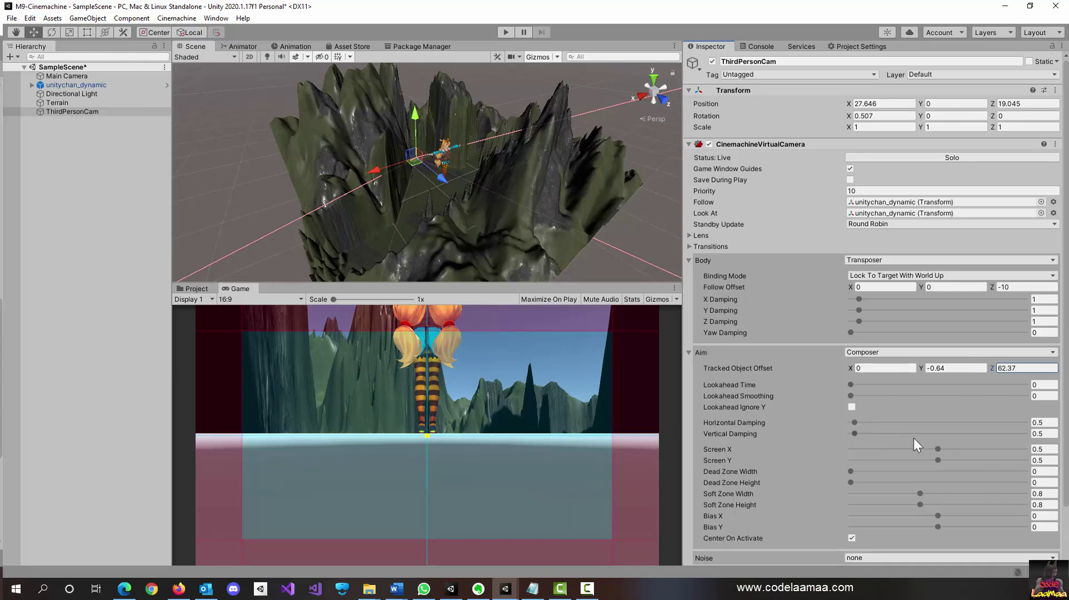
scroll(917, 435, down, 2)
scroll(917, 435, up, 2)
drag(991, 367, 993, 289)
Set the Body's Follow Offset on ThirdPersonCam to X 0, Y 6.85 and Z -11.96
click(991, 288)
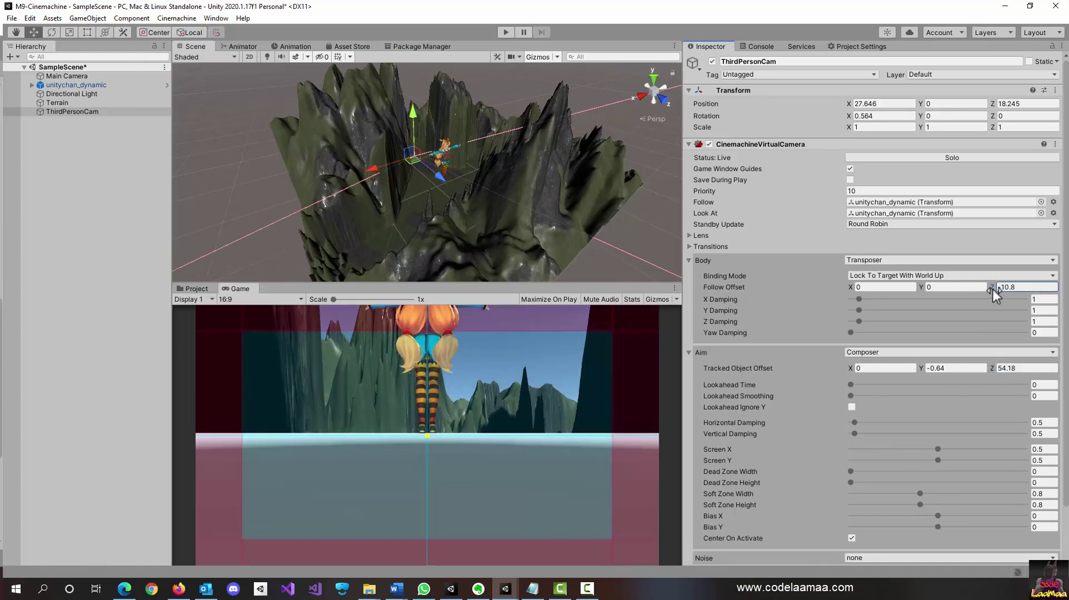
click(924, 287)
drag(921, 288, 964, 290)
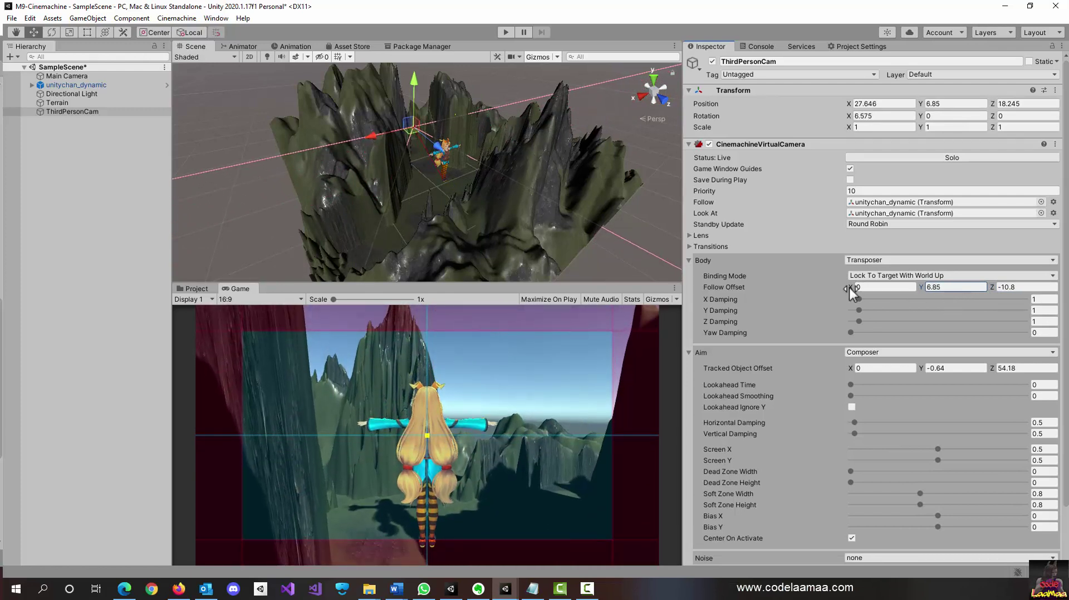
drag(849, 287, 851, 287)
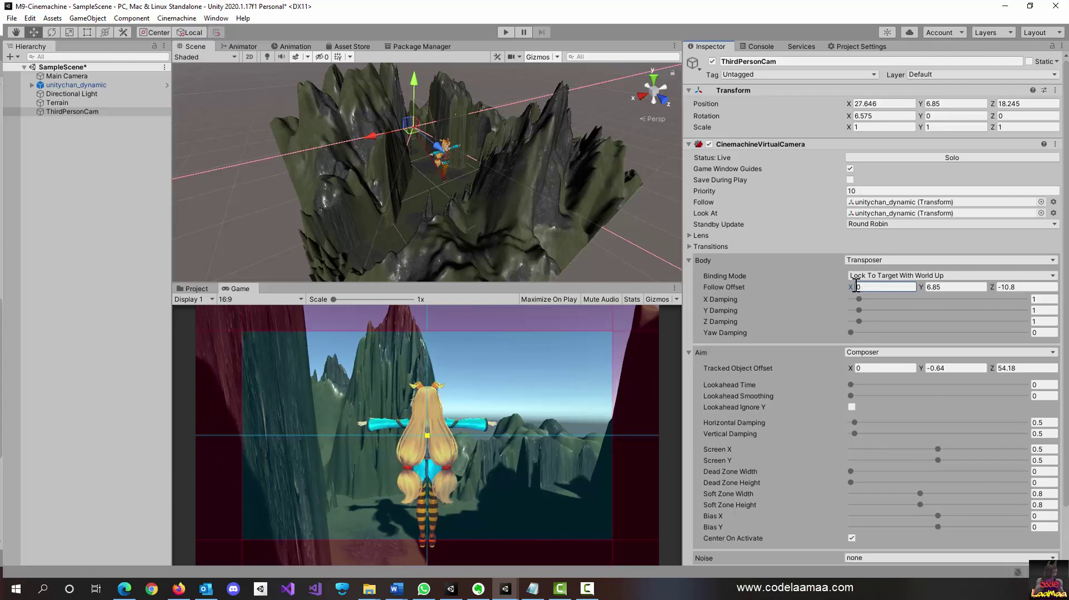
click(993, 287)
mouse_move(997, 286)
mouse_down()
mouse_move(1008, 286)
mouse_move(977, 286)
mouse_up()
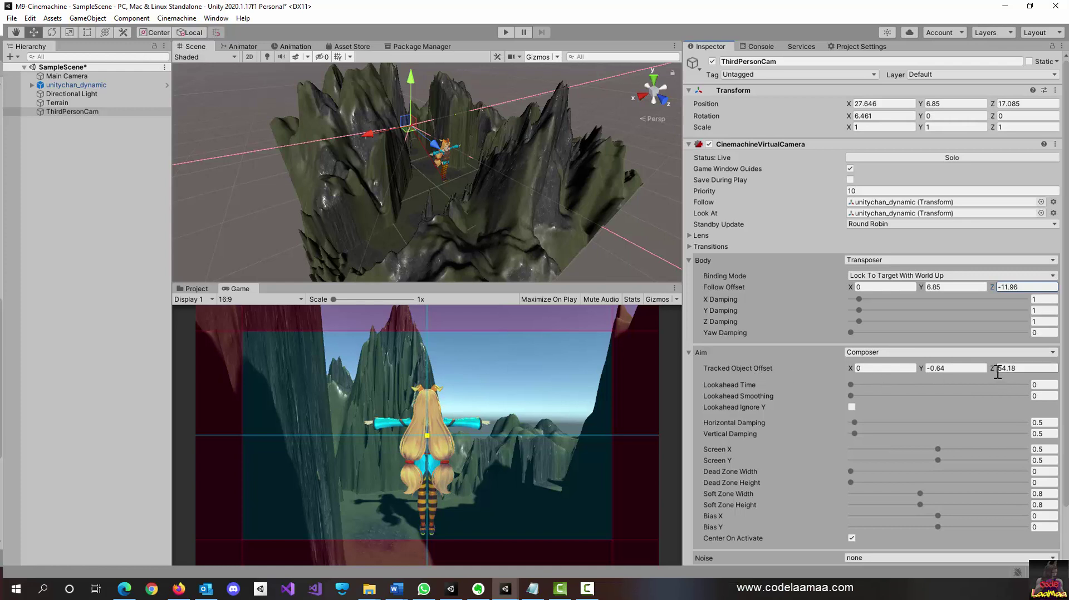
Set the Y value of ThirdPersonCam's Tracked Object Offset to -10.56 and save the scene
click(933, 368)
text(5.)
key(BackSpace)
key(BackSpace)
text(-10.56)
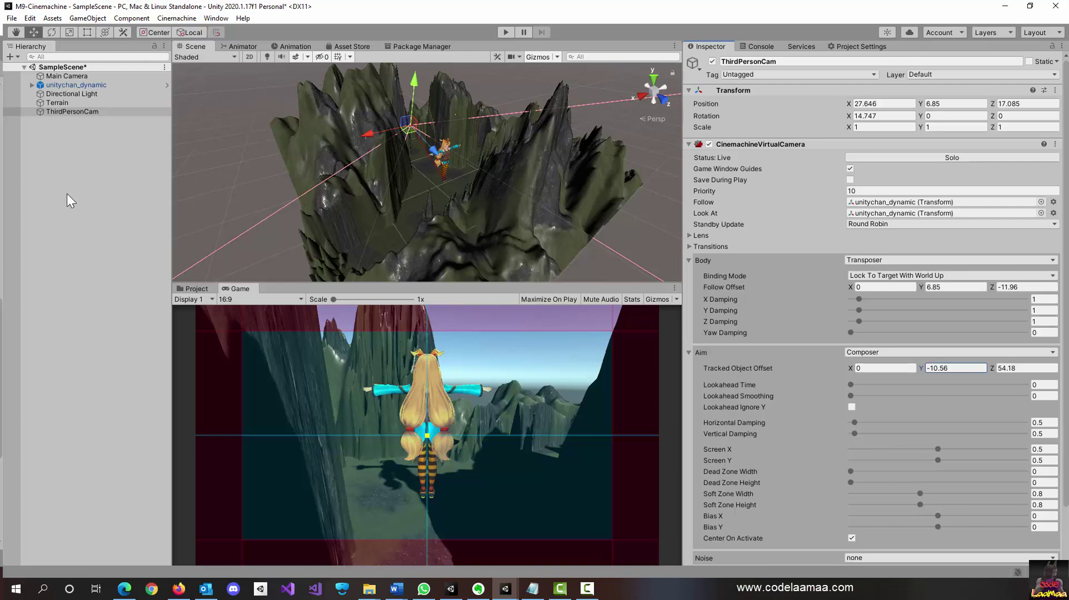
click(62, 155)
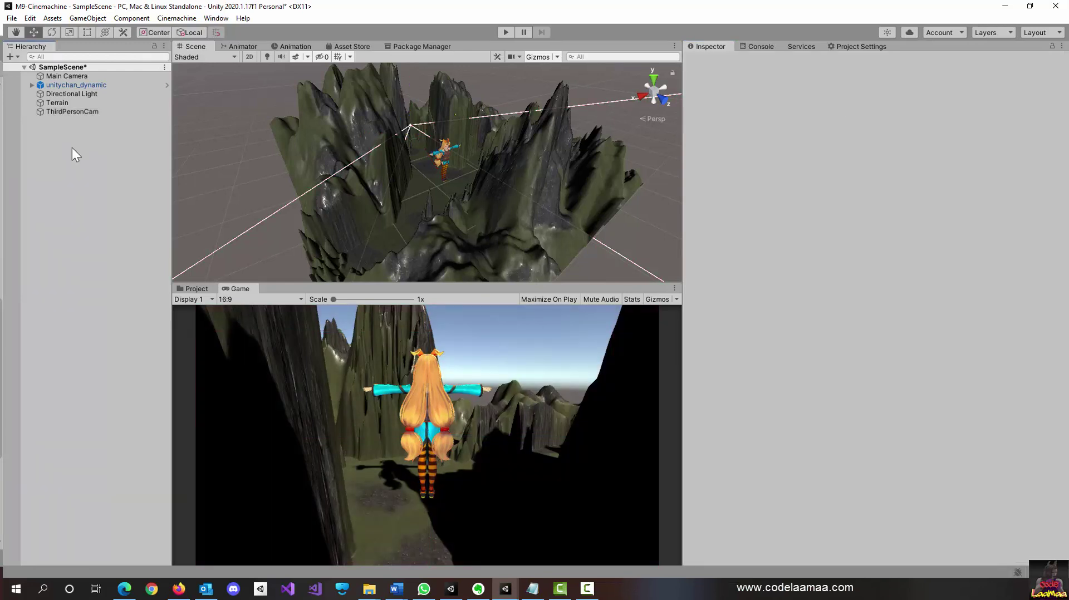
key(ctrl+s)
Run the scene in Play mode with ThirdPersonCam selected to check how it frames the character, and stop playback
click(79, 112)
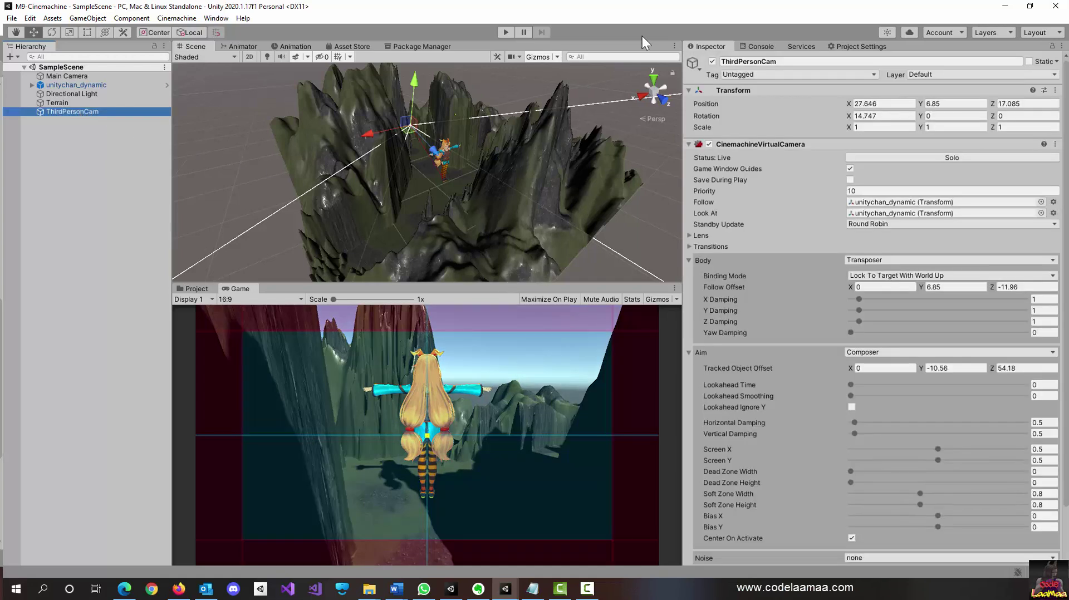
click(503, 33)
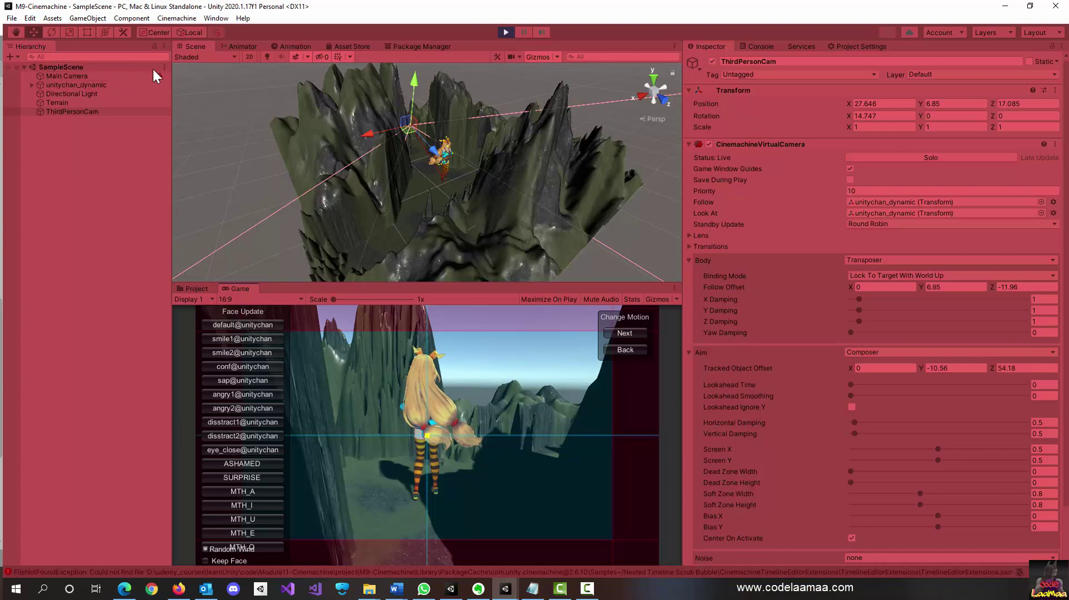
click(505, 32)
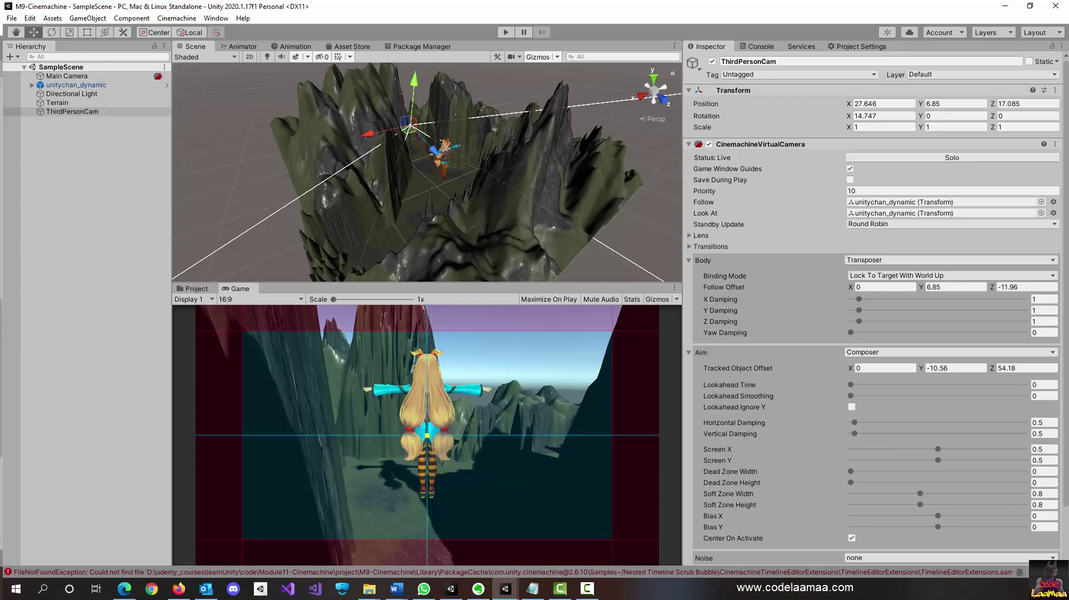
key(F10)
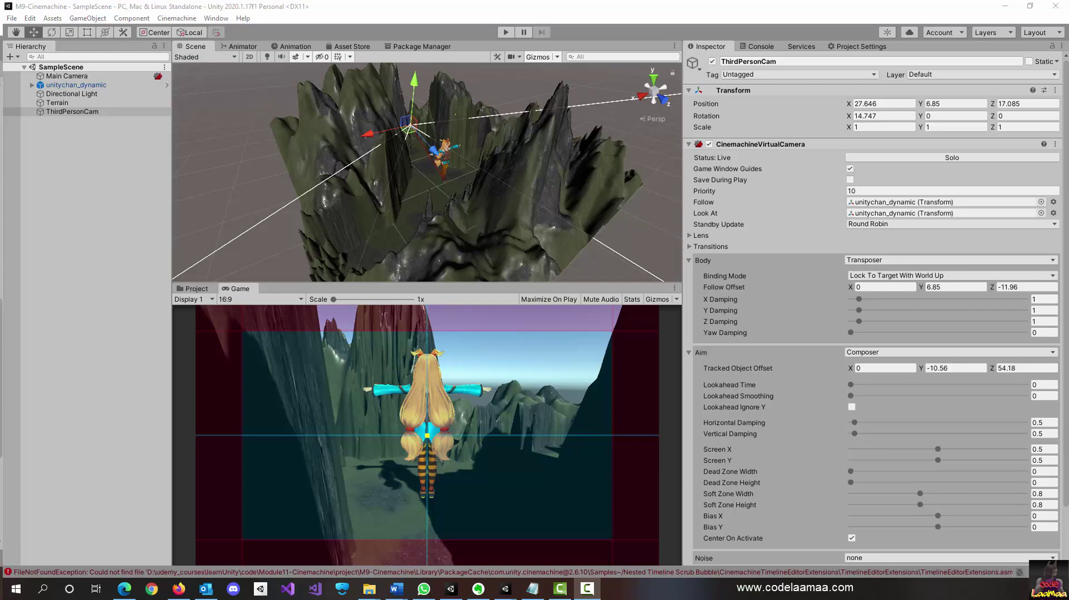
Create a second Cinemachine virtual camera and rename it CutSceneCam
click(191, 20)
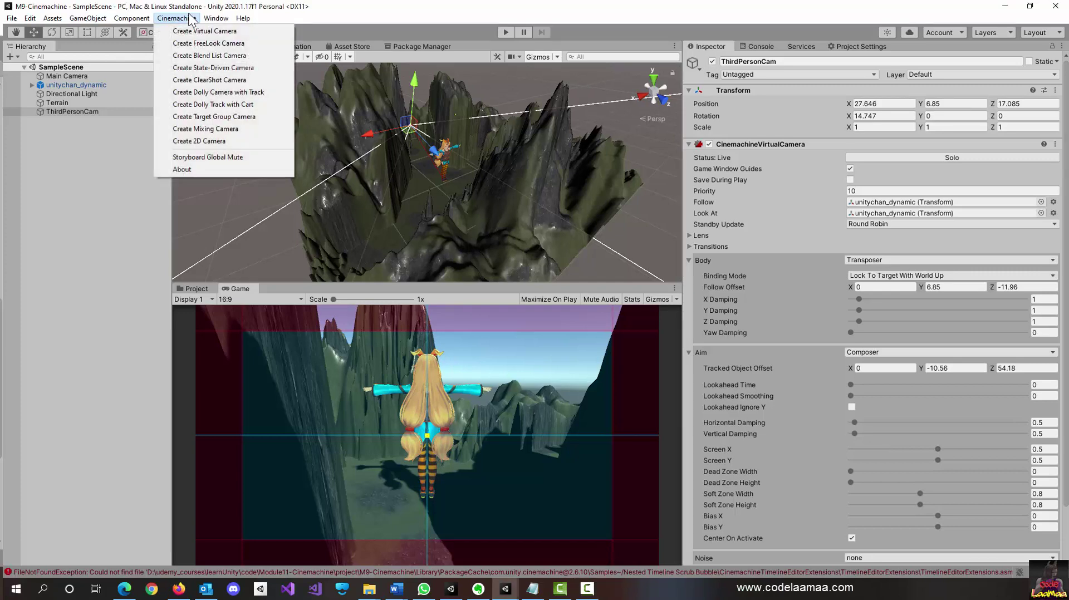
click(190, 31)
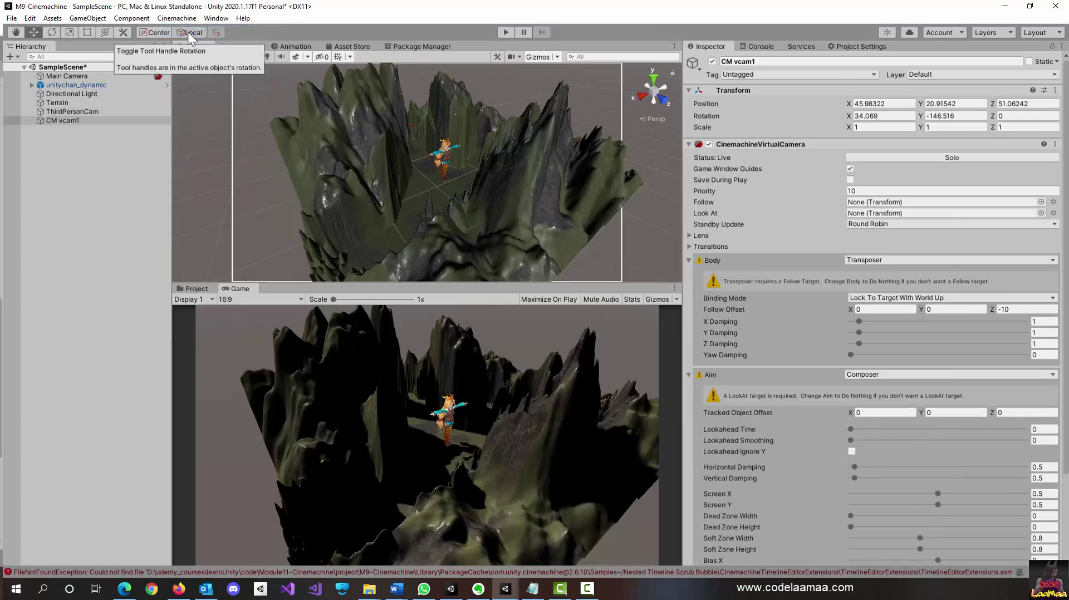
click(793, 61)
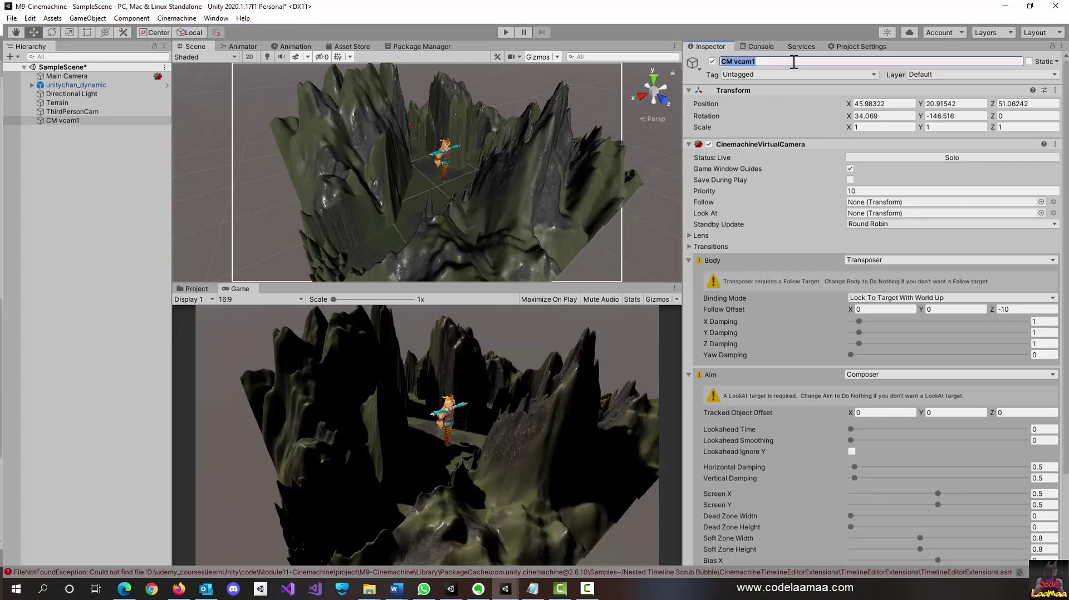
text(CutSceneCam)
key(Return)
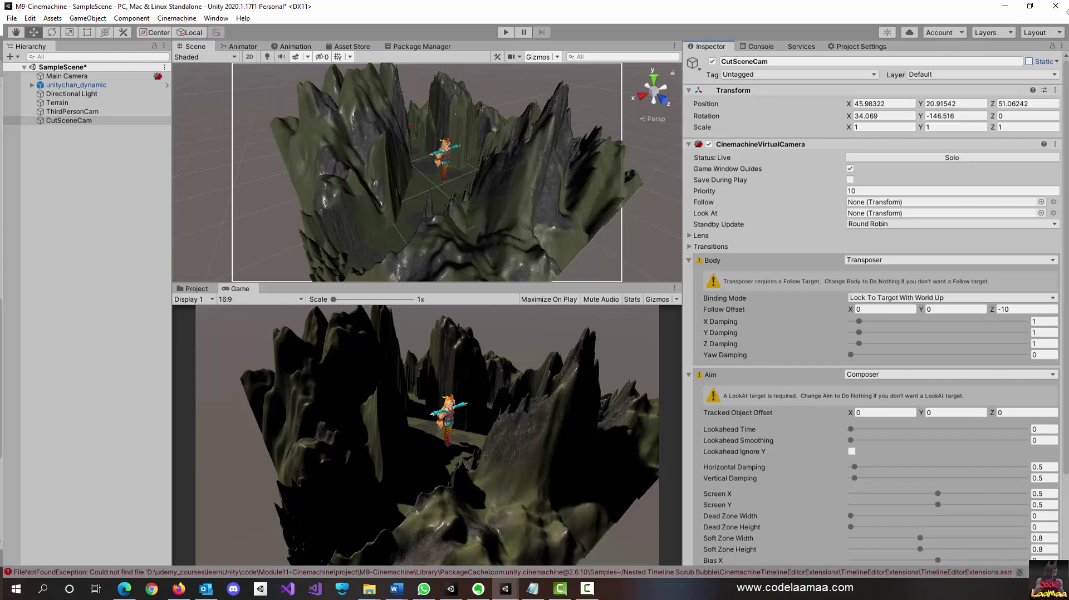
Create a Cinemachine State-Driven Camera and expand it in the hierarchy to reveal its child virtual camera
click(180, 18)
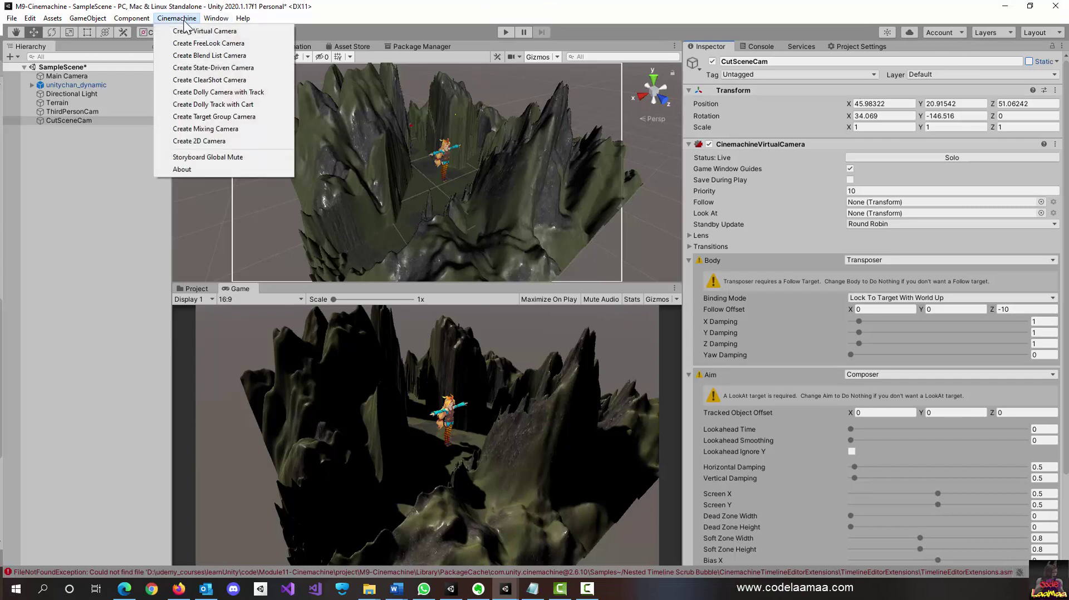
click(245, 69)
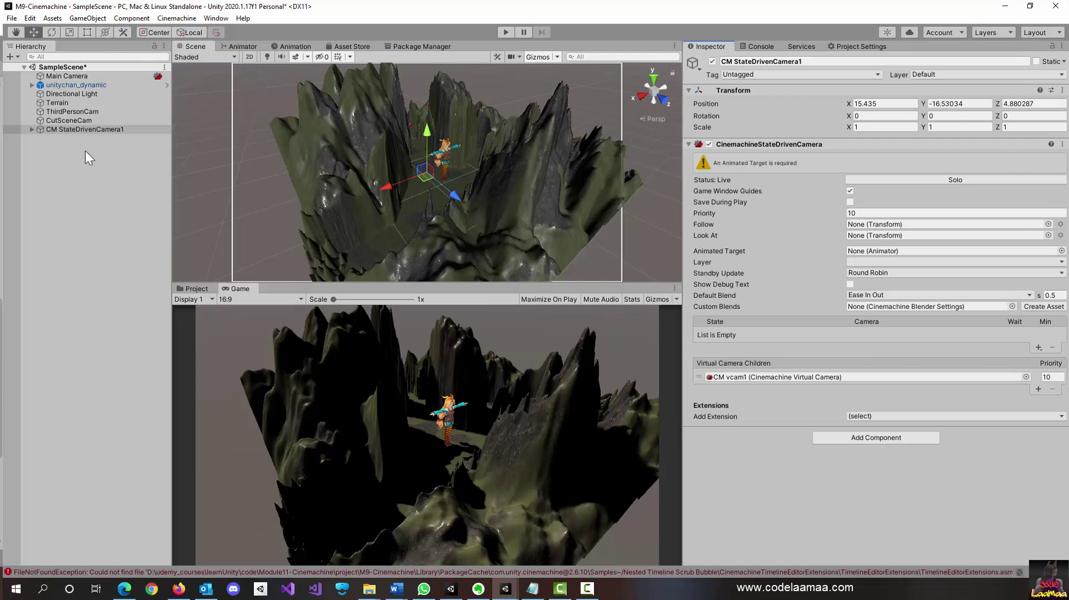
click(32, 129)
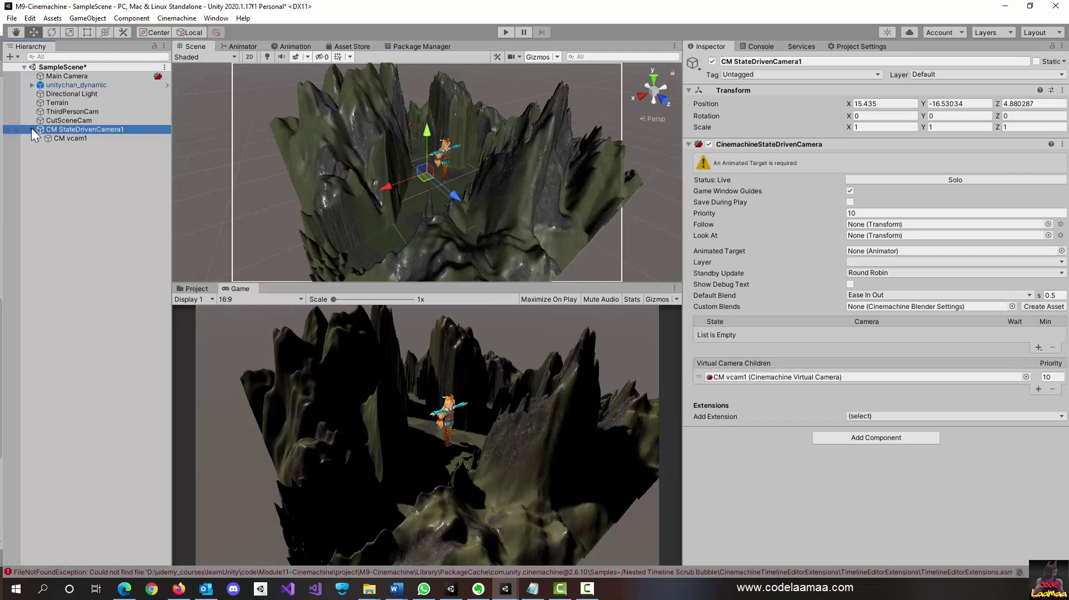
Move CutSceneCam and ThirdPersonCam under CM StateDrivenCamera1 and delete its default child camera CM vcam1
click(32, 129)
click(61, 121)
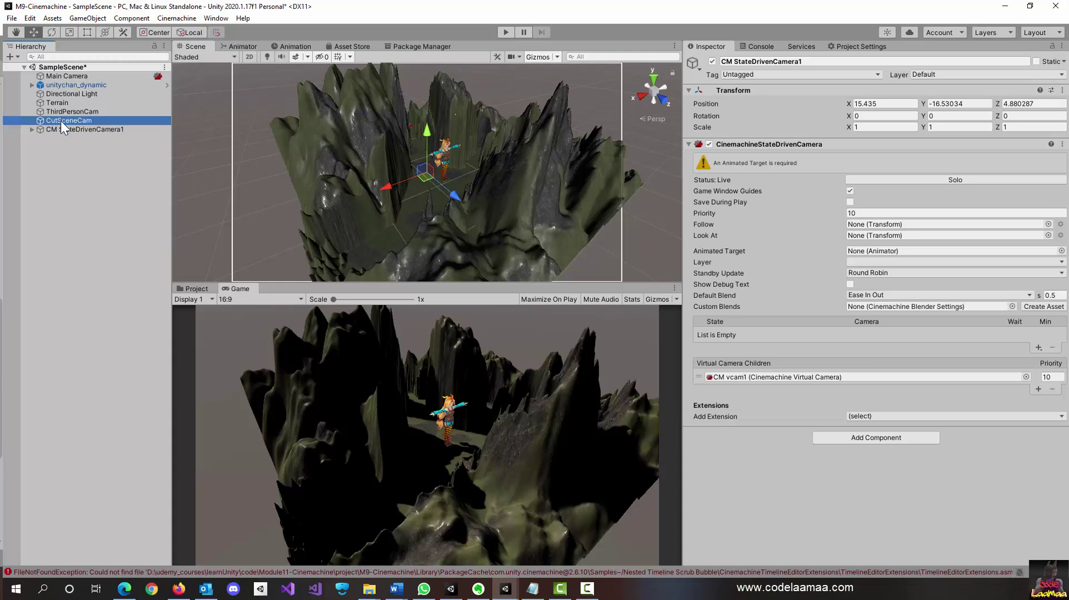
mouse_move(61, 122)
mouse_down()
mouse_move(72, 128)
mouse_move(73, 110)
mouse_move(76, 120)
mouse_up()
click(74, 123)
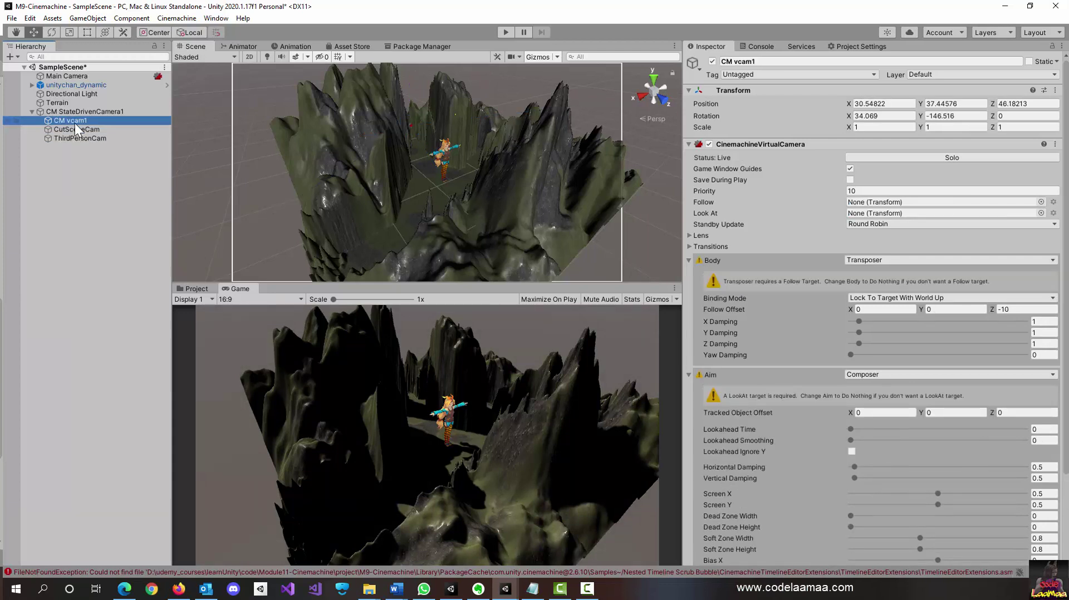
key(Delete)
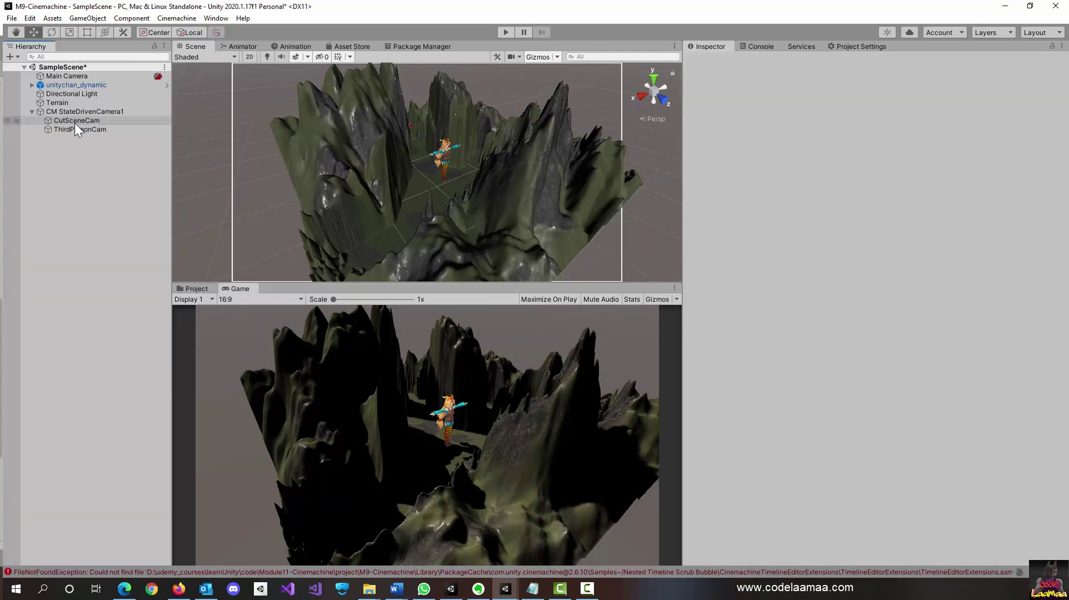
click(78, 105)
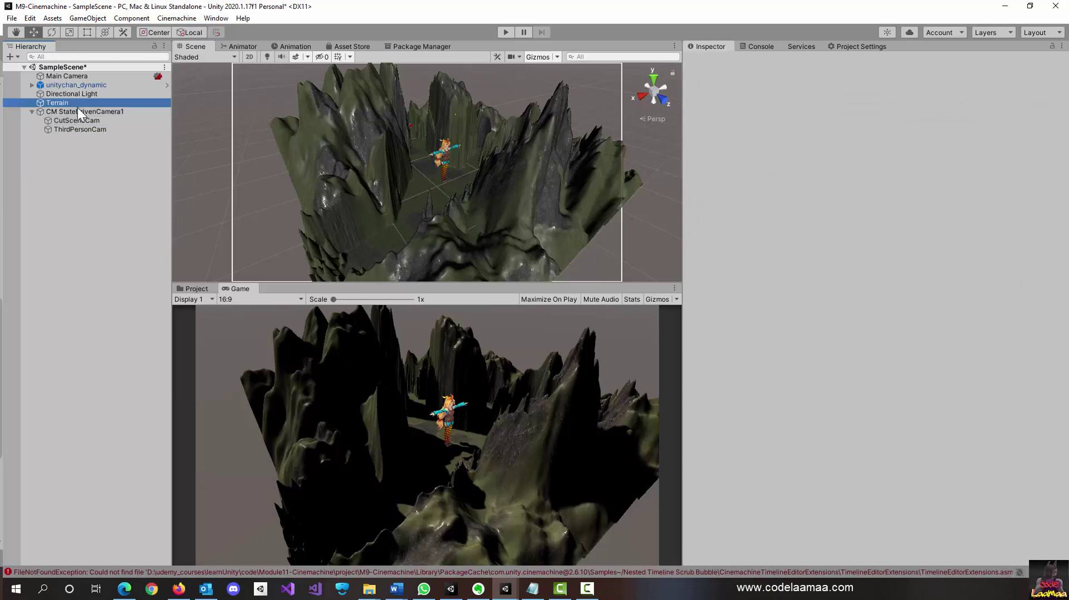
click(80, 119)
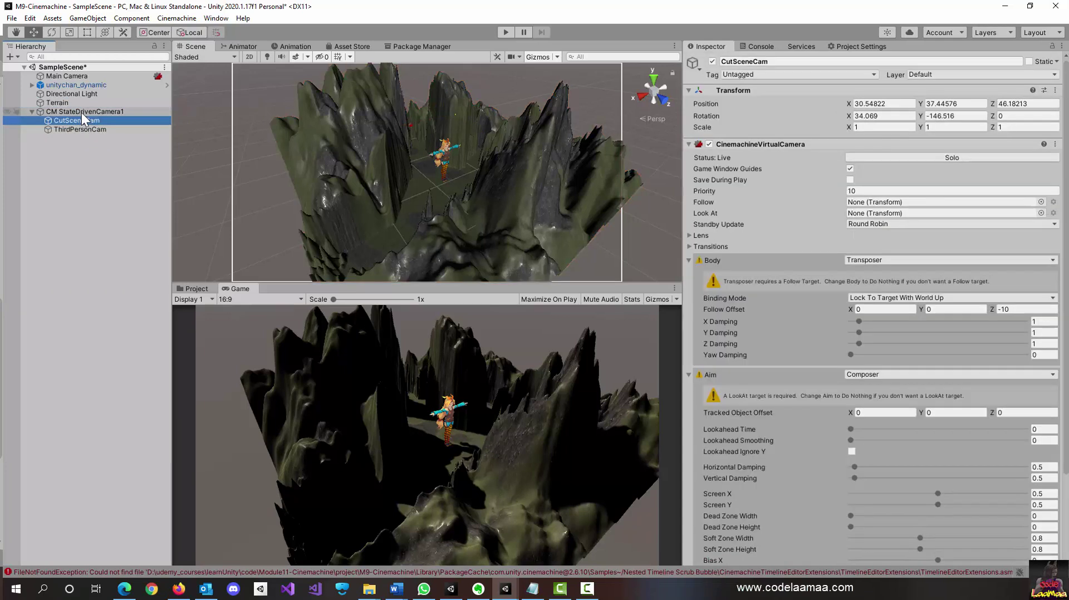
click(81, 112)
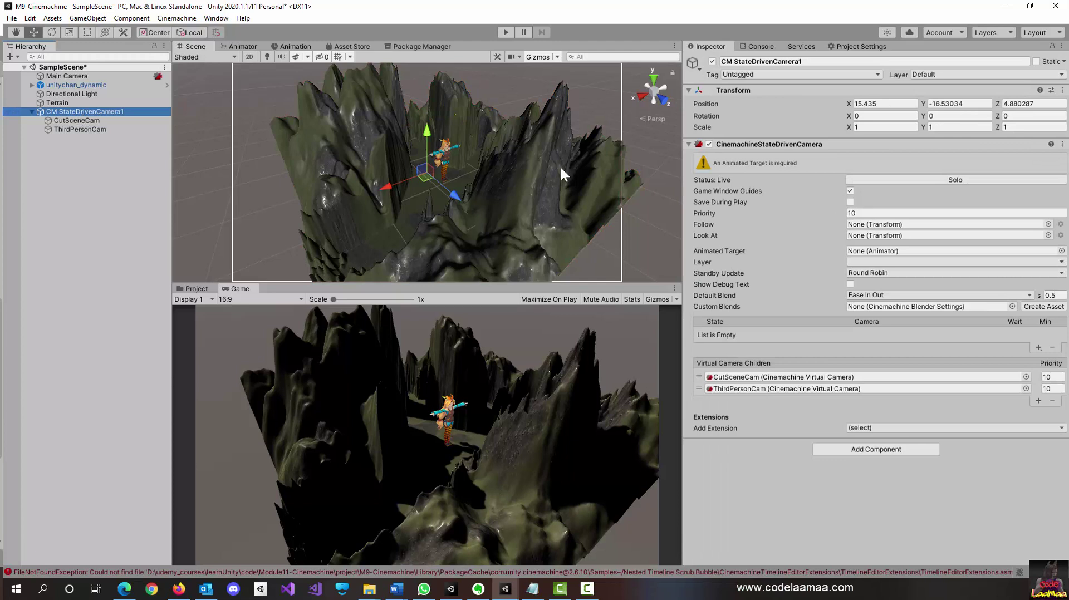
Set CutSceneCam's Priority to 11
mouse_move(824, 239)
mouse_move(706, 219)
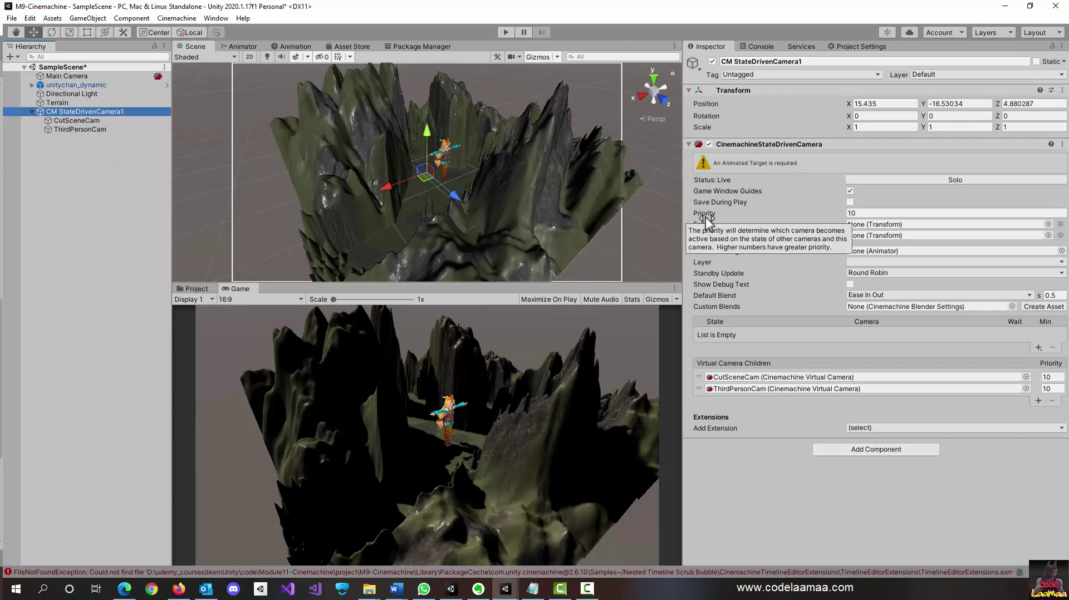
click(64, 121)
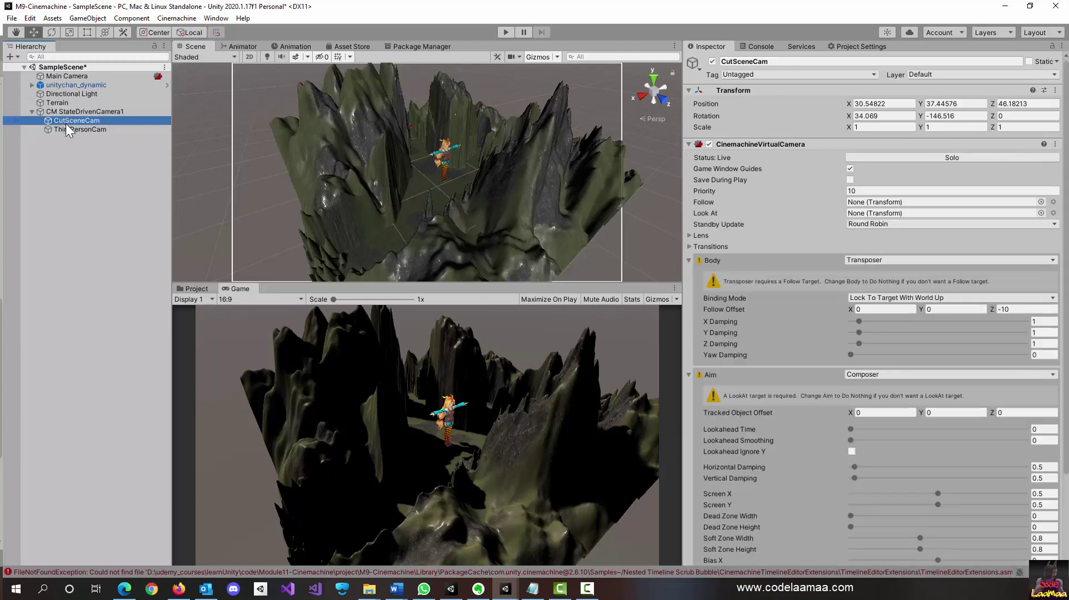
click(849, 191)
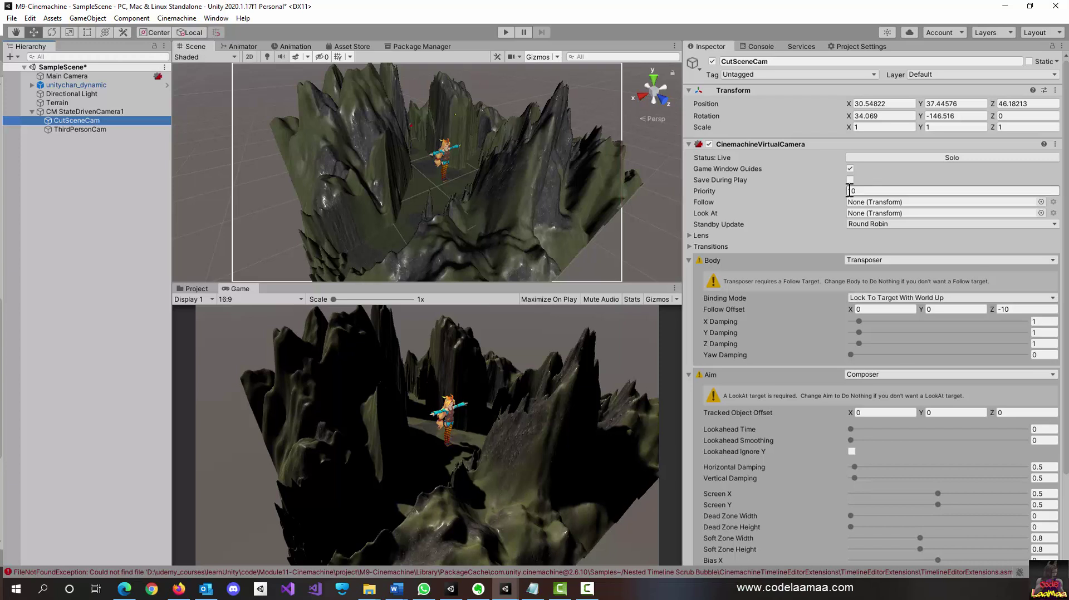
click(849, 191)
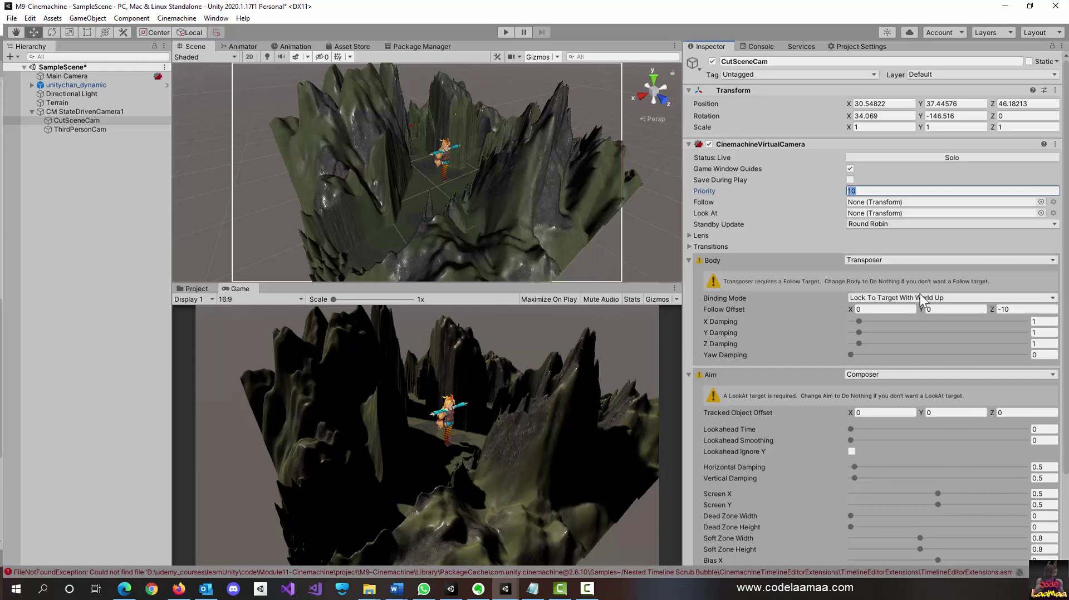
text(11)
key(Tab)
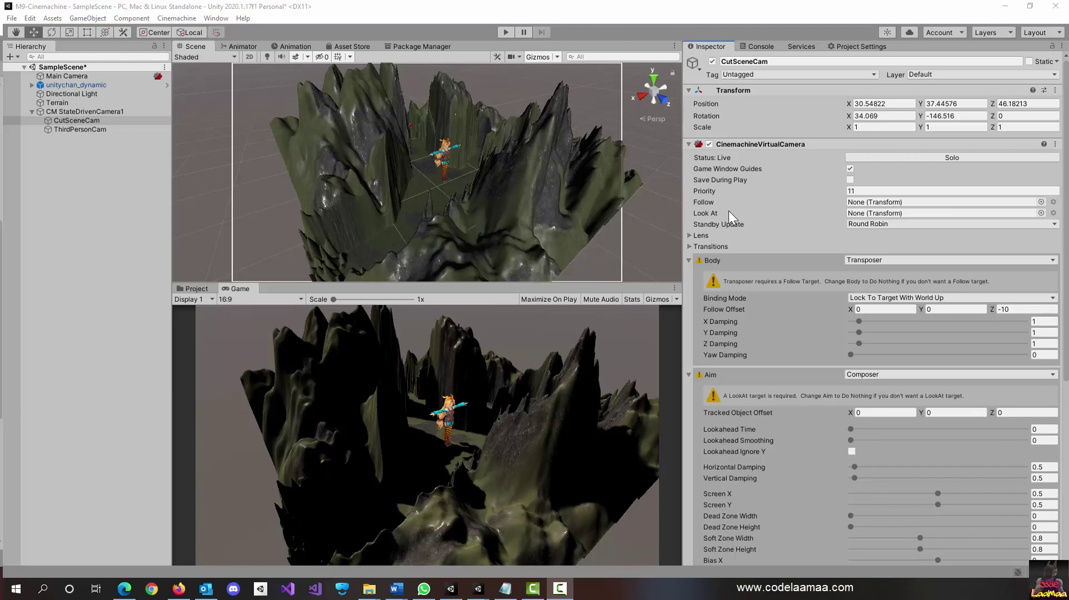
Assign unitychan_dynamic as CutSceneCam's Look At target and set its Body to Do nothing
mouse_move(729, 210)
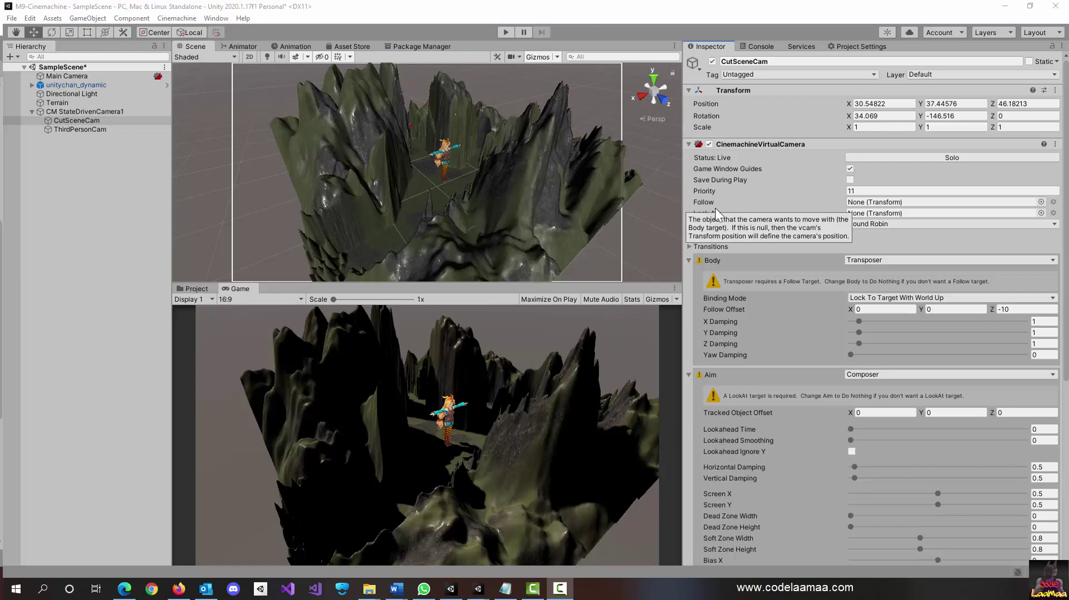
click(699, 246)
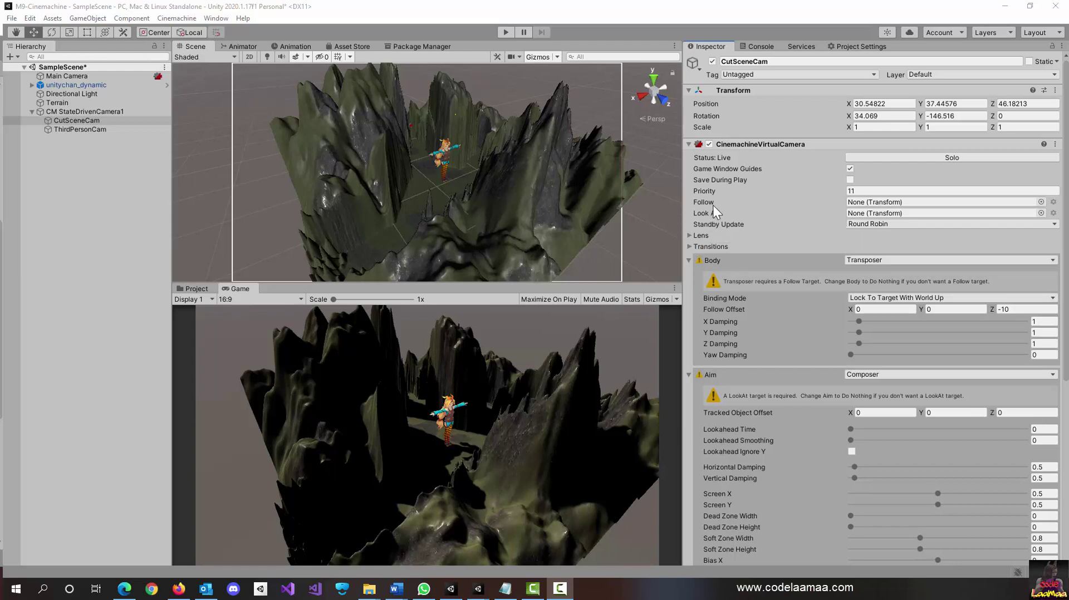
mouse_move(713, 205)
drag(78, 87, 859, 212)
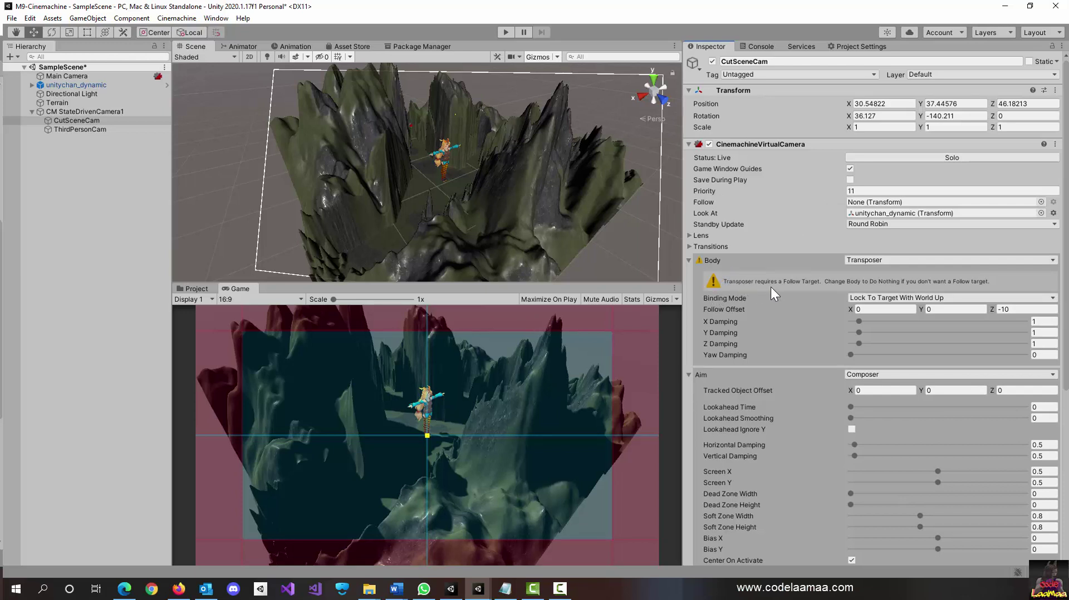
click(887, 259)
click(891, 273)
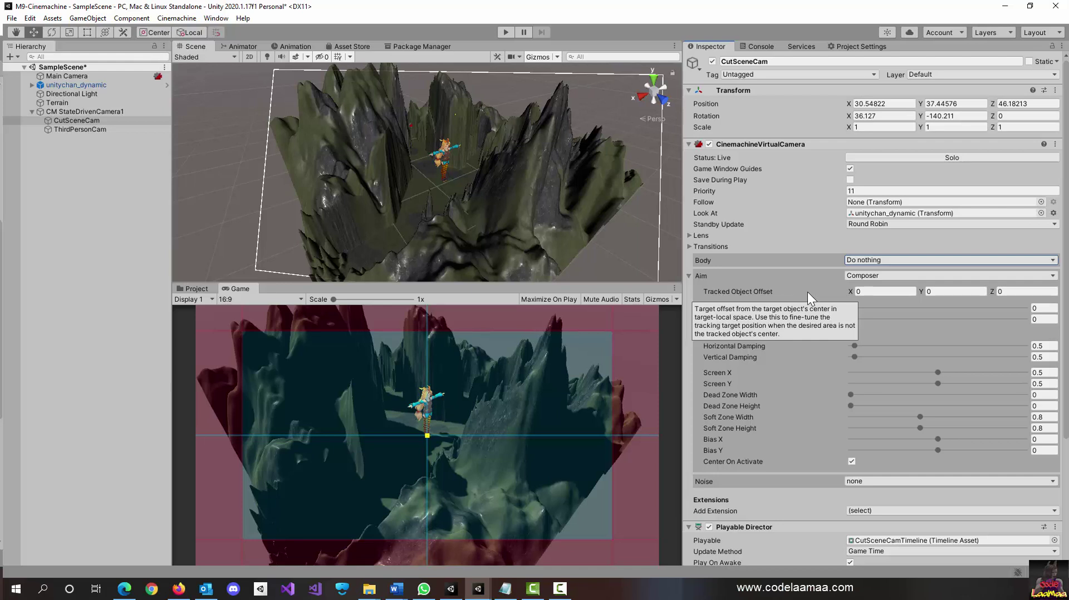
Start recording the CutSceneCamAnim clip at frame 0 and remove the existing CutSceneCam Position track
click(289, 47)
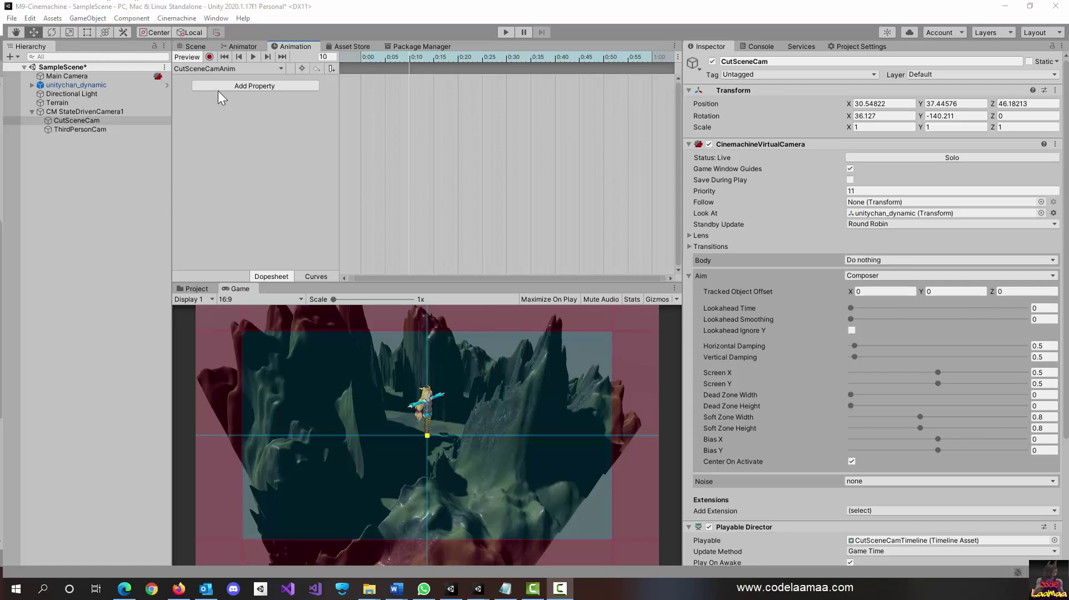
click(209, 58)
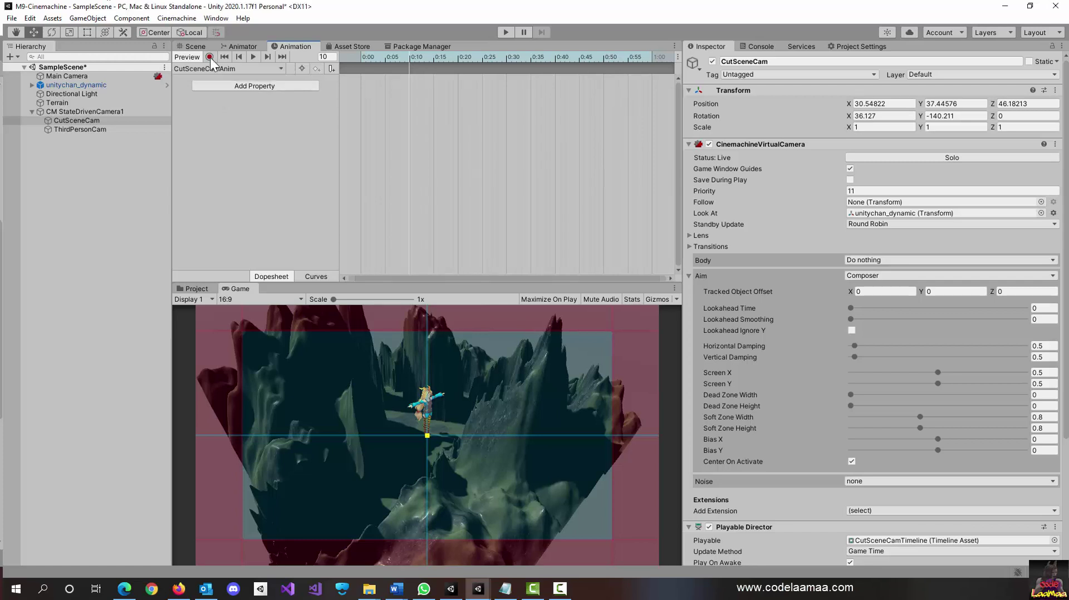
key(F10)
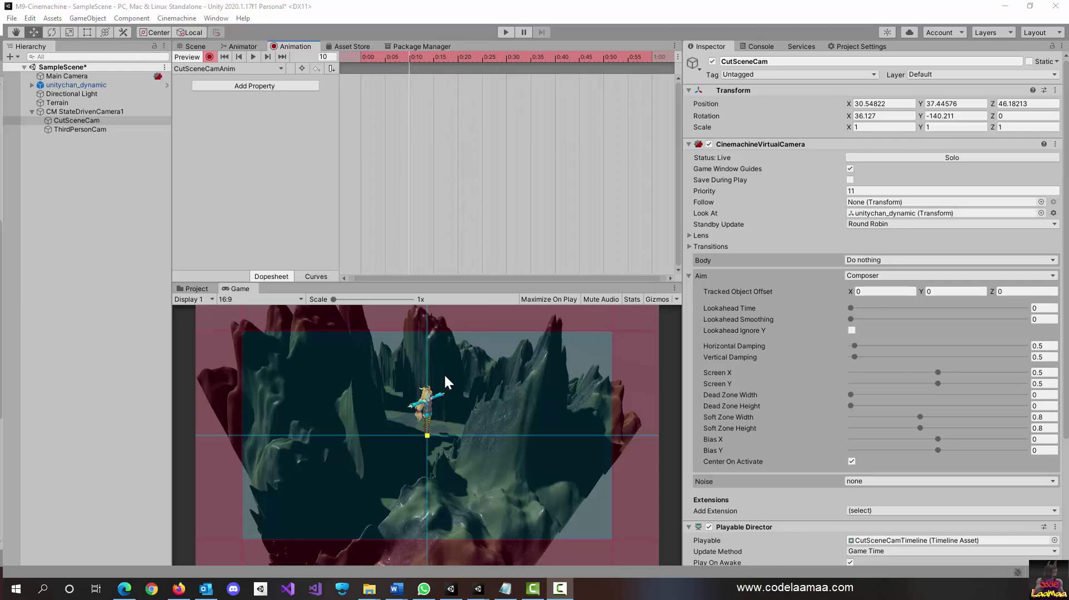
click(361, 55)
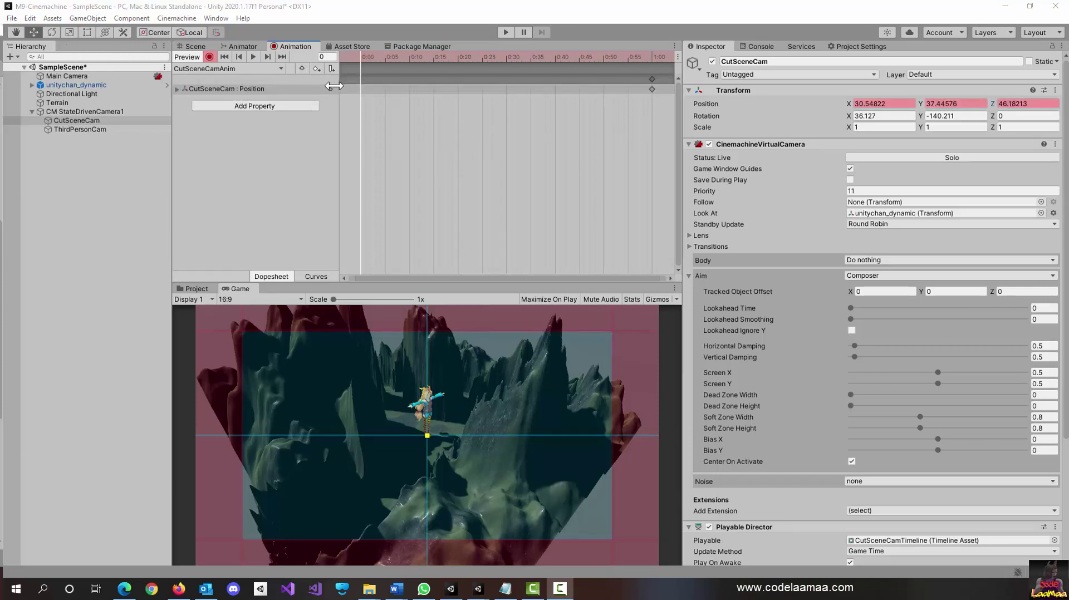
click(270, 89)
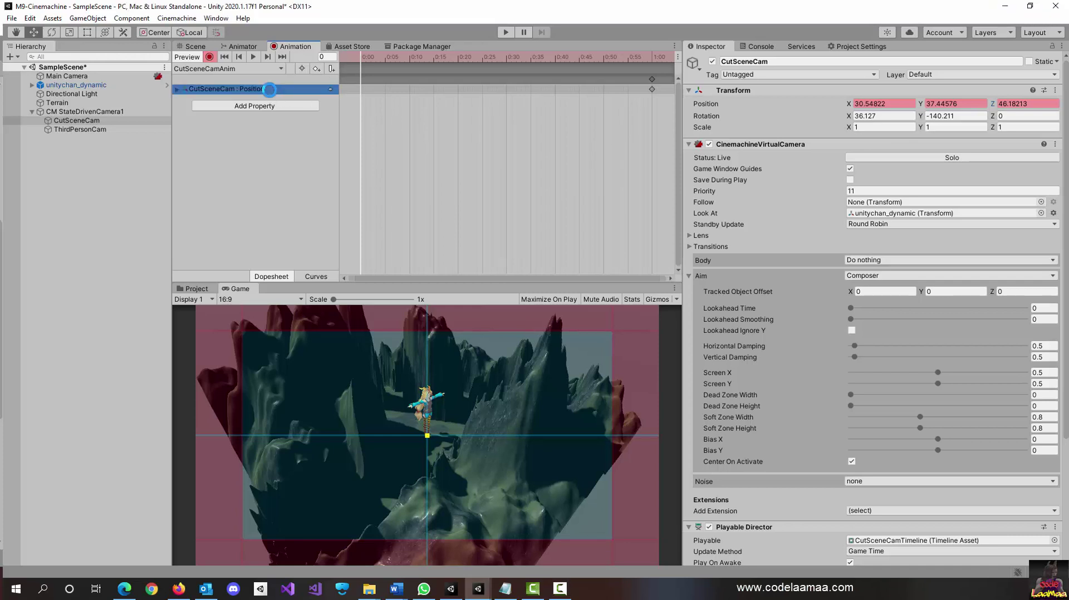
key(Delete)
click(270, 87)
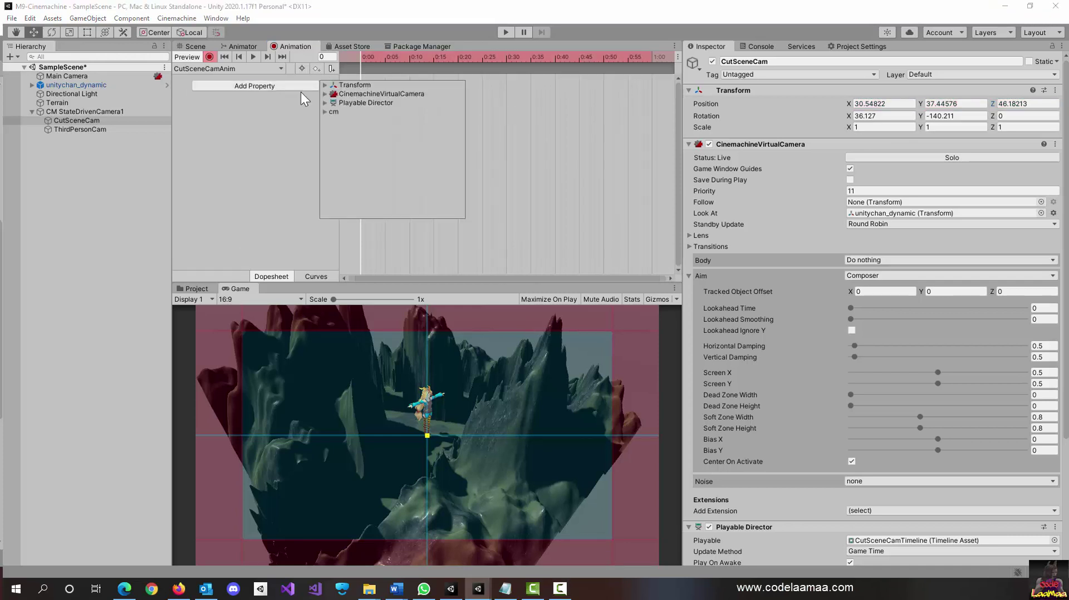
click(324, 86)
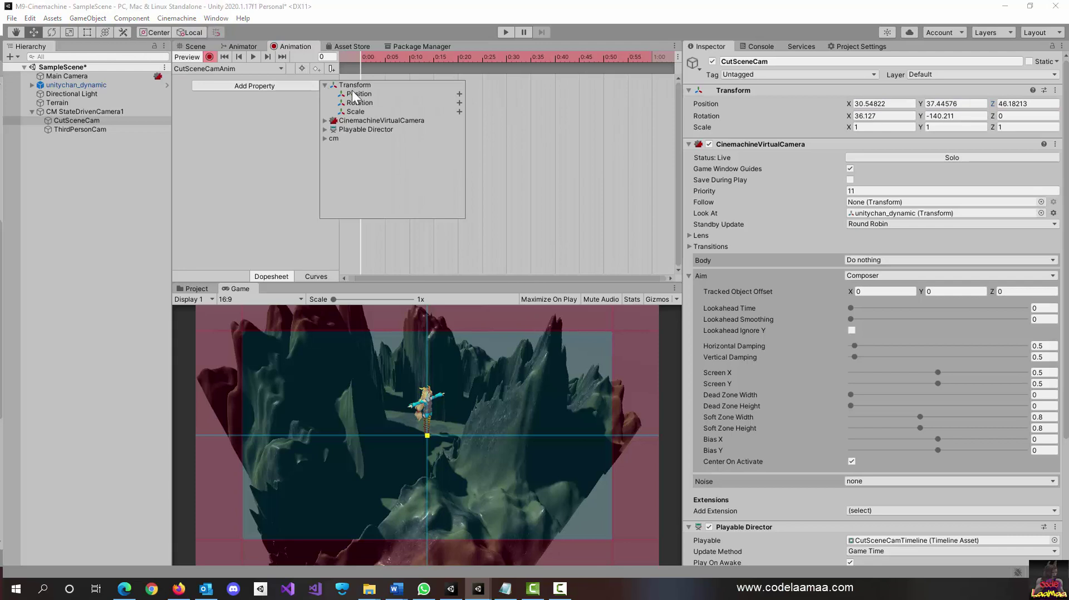
click(460, 94)
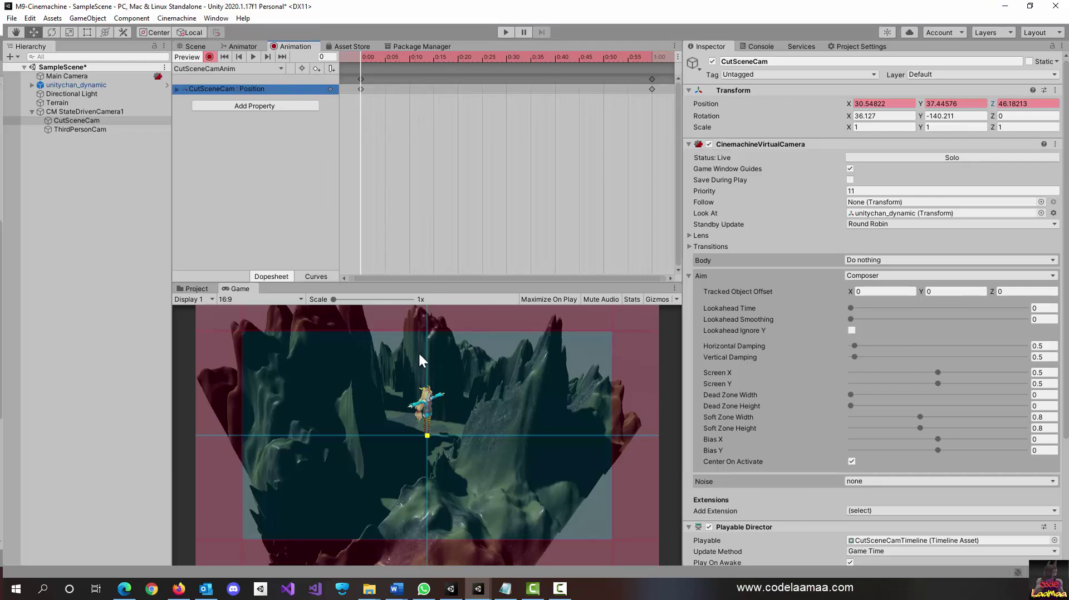
click(361, 79)
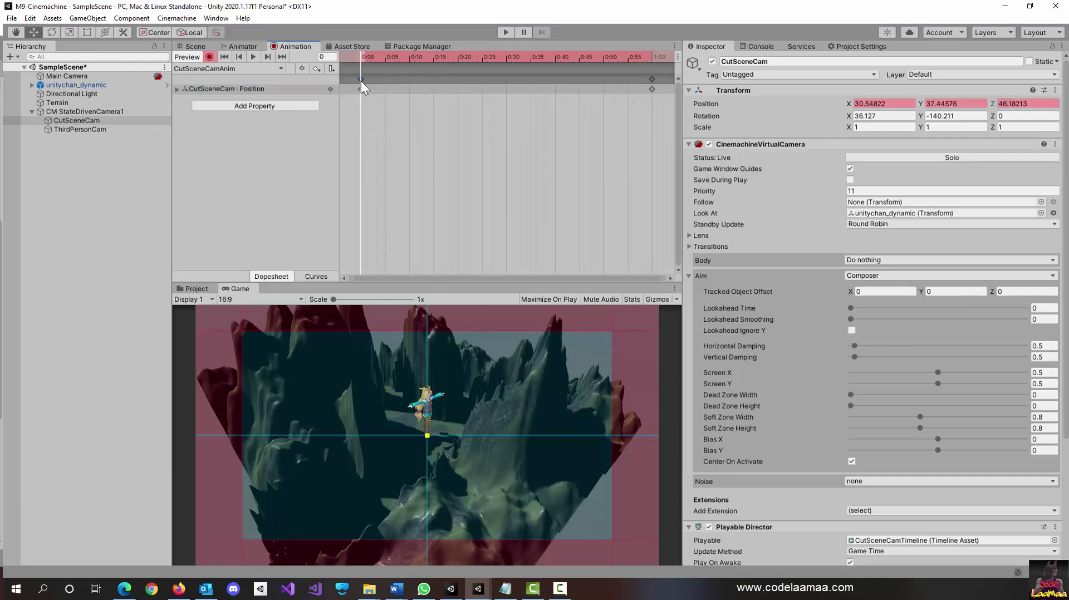
key(Delete)
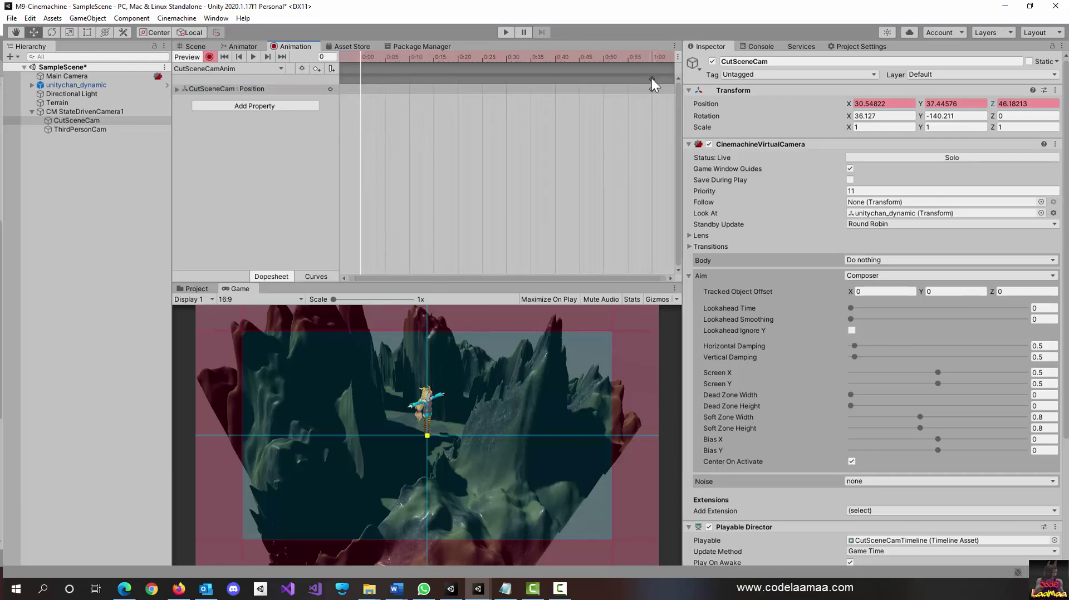
key(Delete)
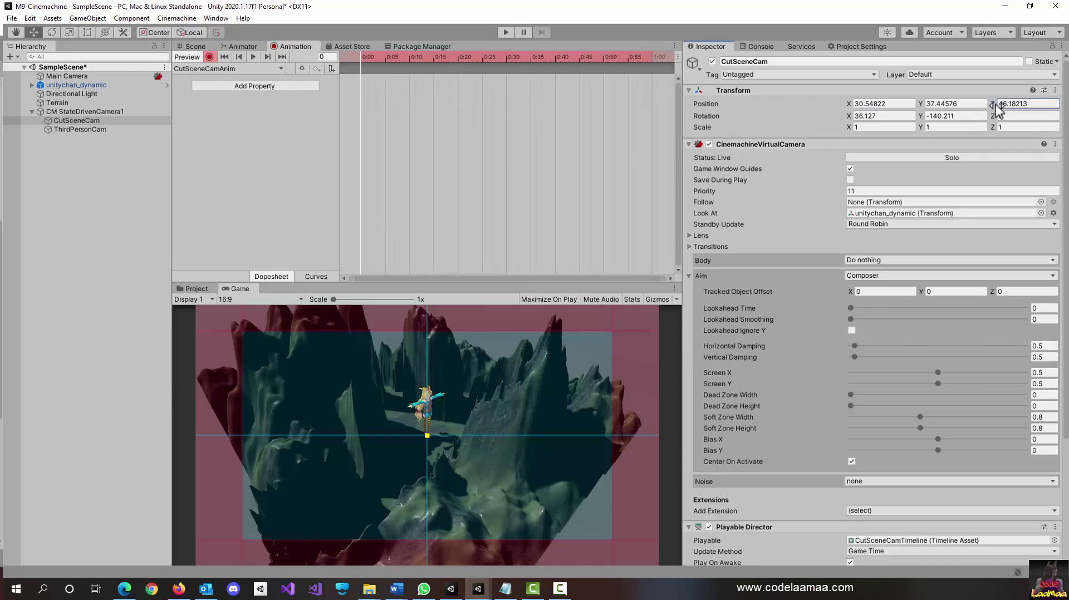
mouse_move(994, 106)
mouse_down()
mouse_move(944, 100)
mouse_move(1000, 103)
mouse_up()
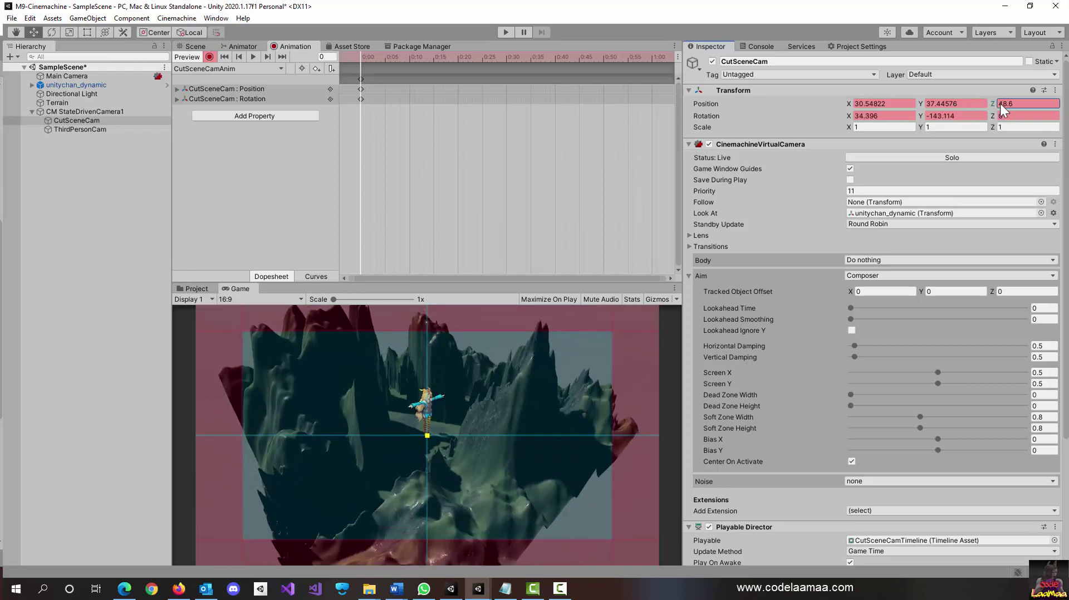
click(362, 79)
key(Delete)
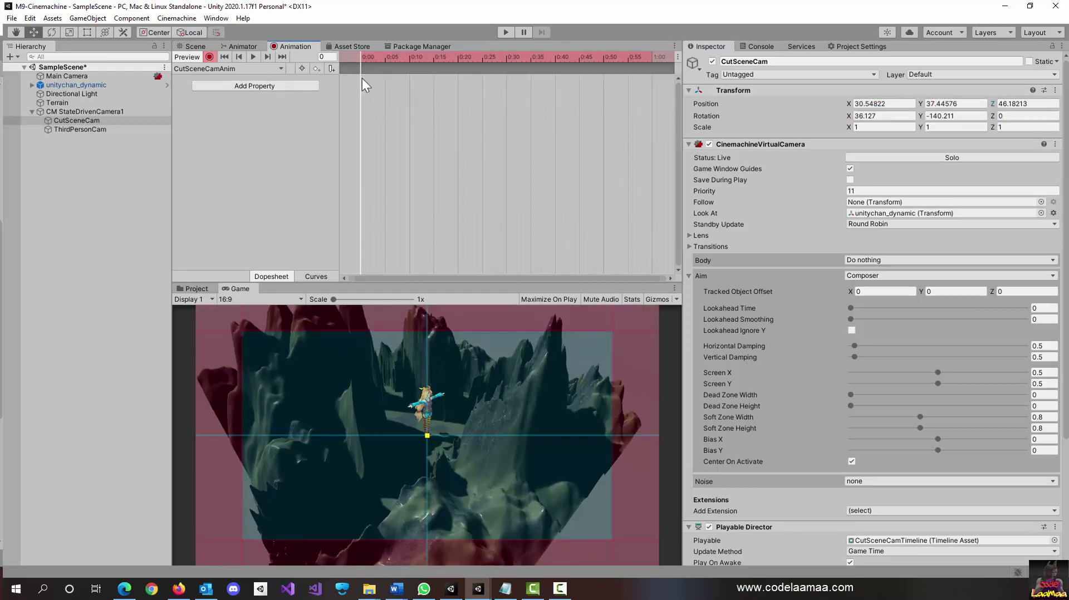
Record CutSceneCam's starting keyframe at frame 0 with Position X 2.8, Y 28.5 and Z 29.39
click(855, 105)
mouse_move(854, 105)
mouse_down()
mouse_move(819, 118)
mouse_move(760, 113)
mouse_move(914, 102)
mouse_move(877, 88)
mouse_move(830, 108)
mouse_move(814, 102)
mouse_move(837, 104)
mouse_up()
click(845, 104)
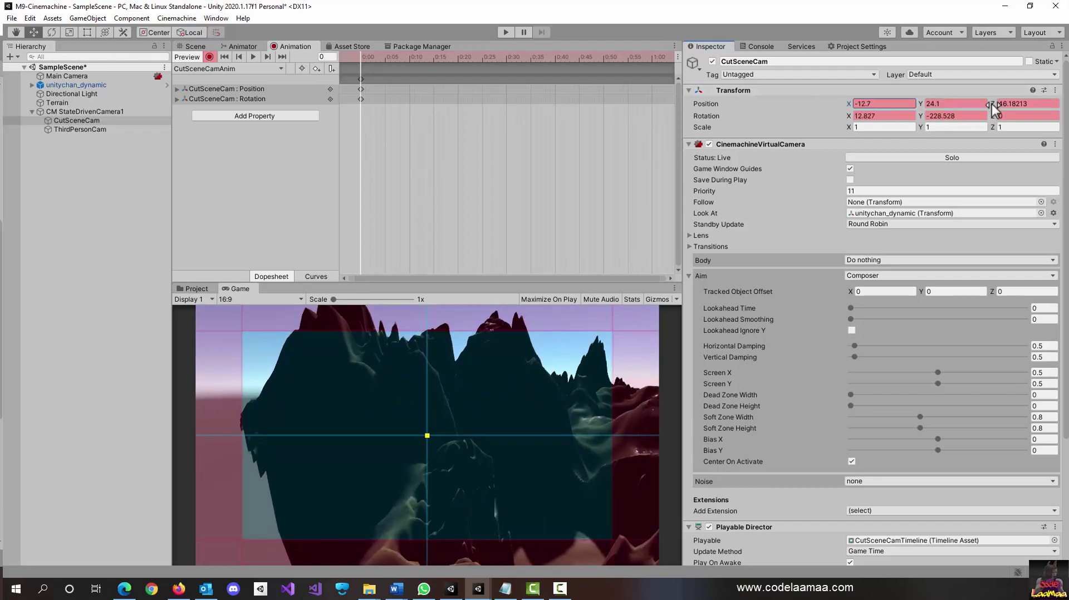
drag(991, 103, 867, 108)
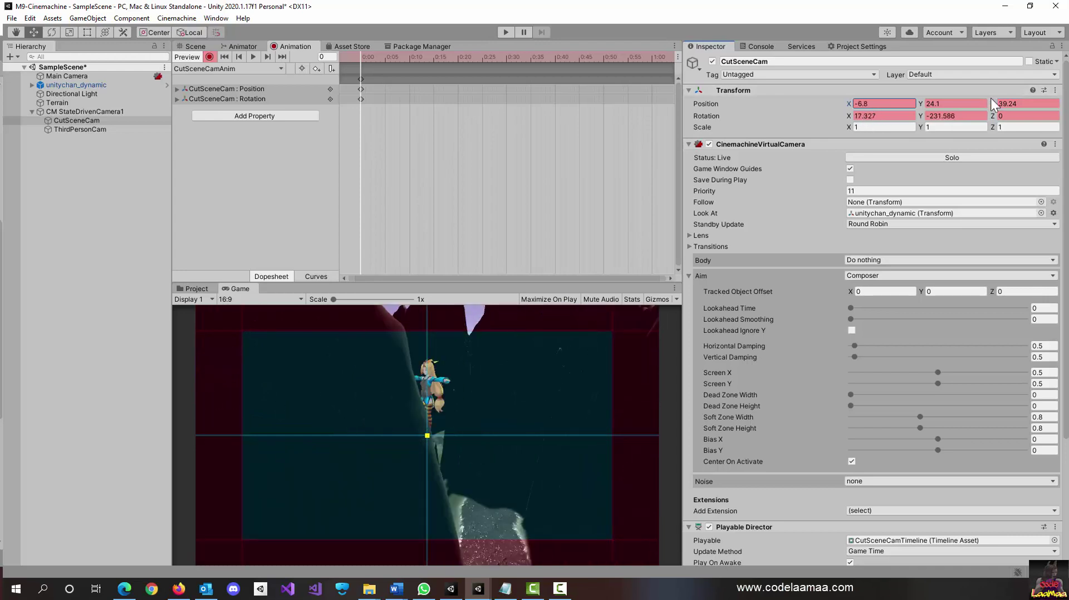
drag(992, 104, 874, 79)
click(847, 105)
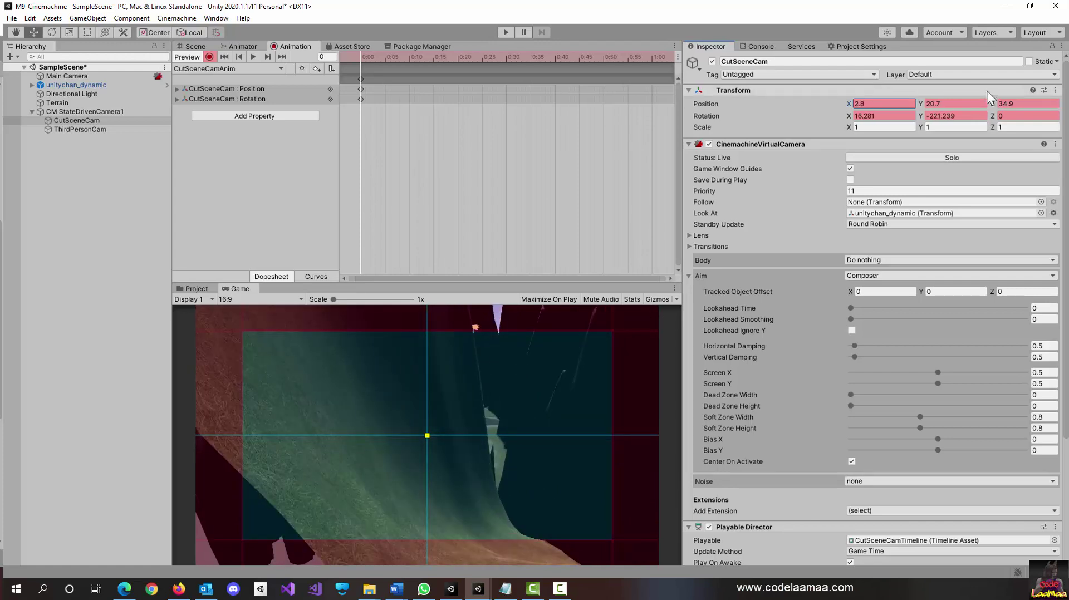
drag(998, 99, 947, 106)
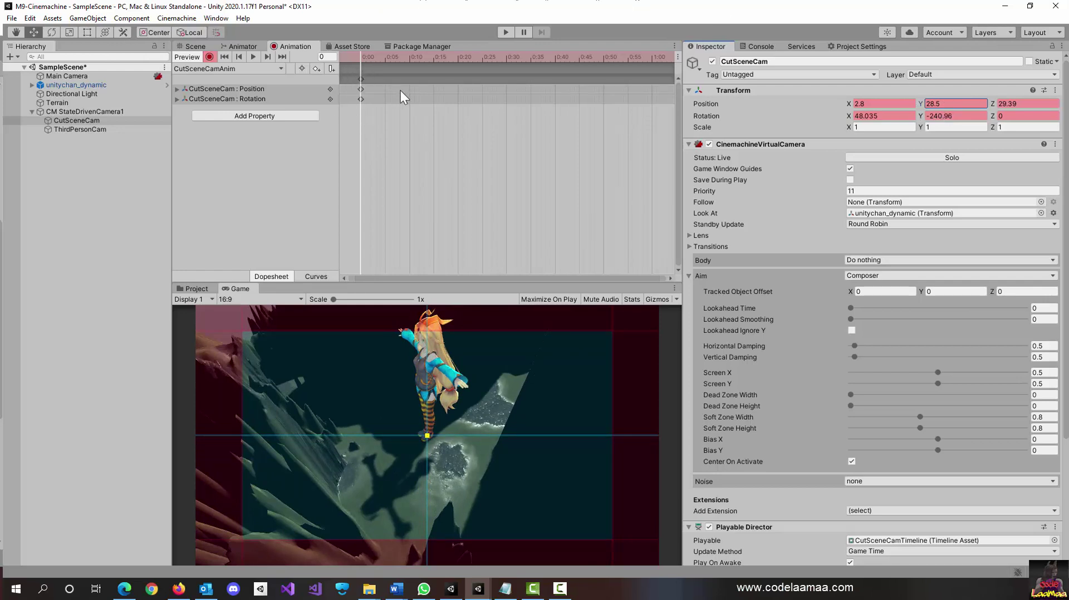
Record a keyframe at frame 10 of the clip with CutSceneCam's Position Z at 36.5
click(434, 58)
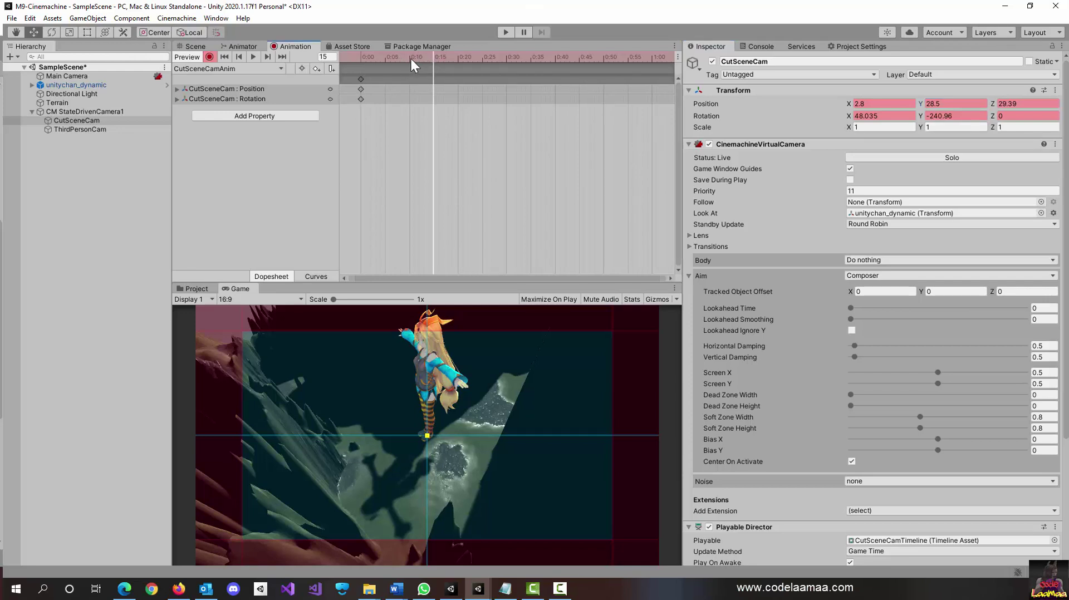
click(410, 58)
click(995, 104)
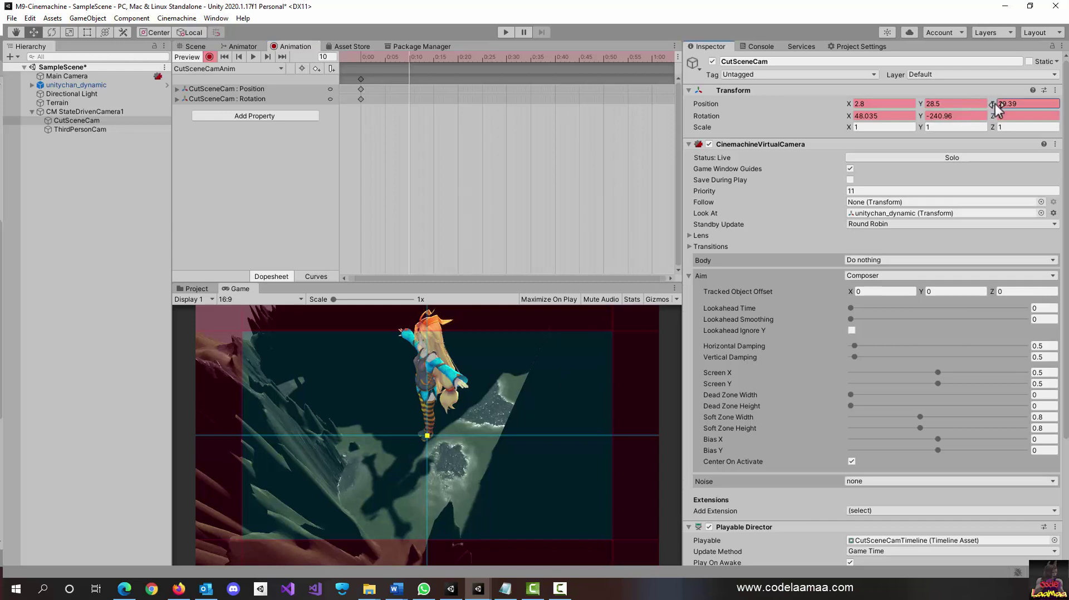
text(33.4)
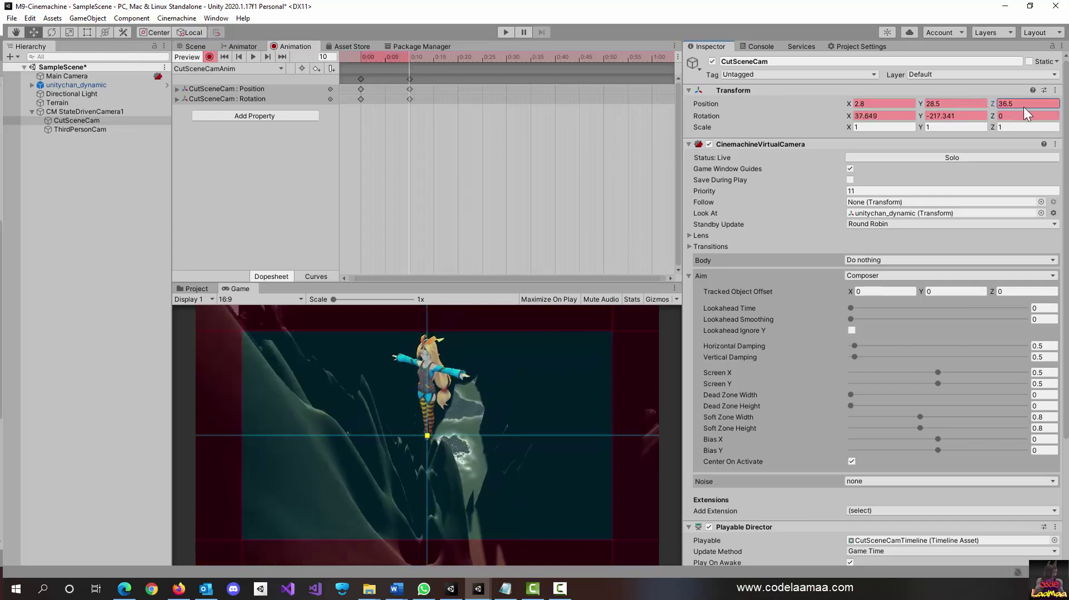
Update CutSceneCam's keyframe at frame 10 with Position X 27.3 and Z 37.4
double_click(1023, 107)
text(37.4)
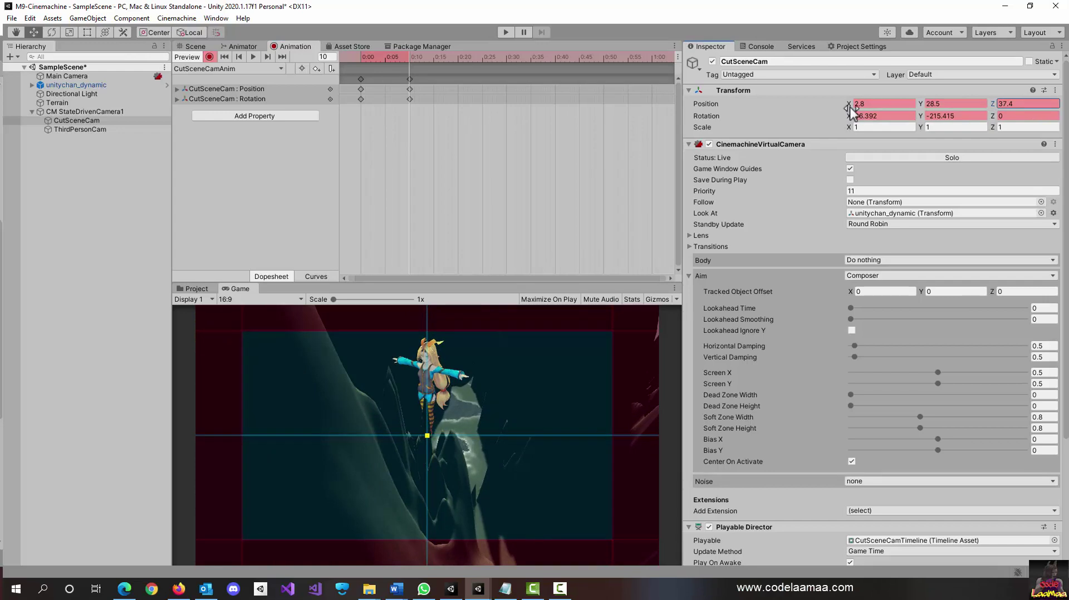
click(885, 104)
text(8.120.4)
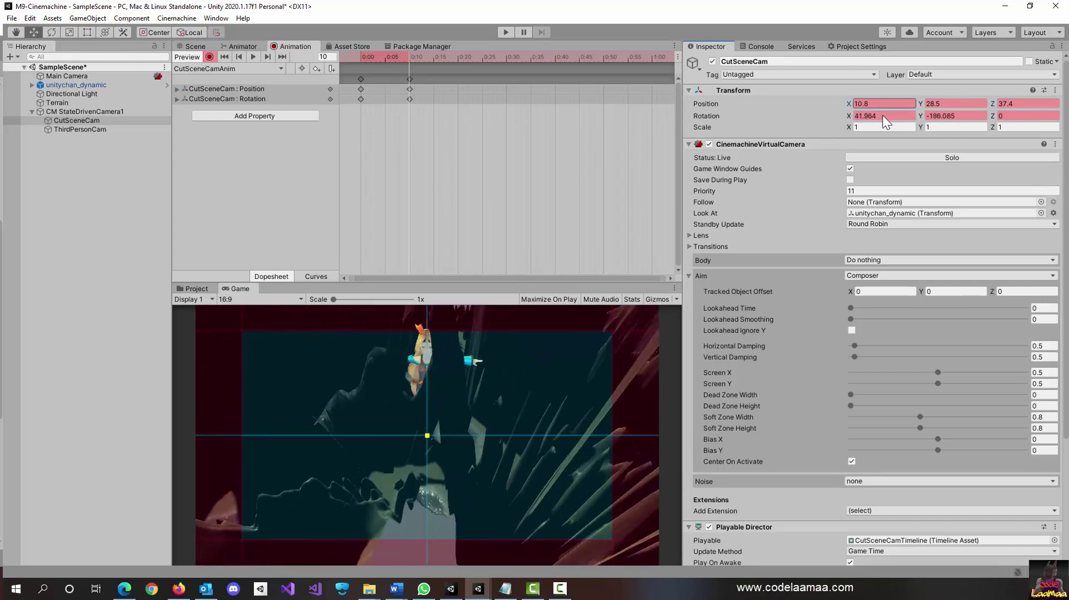
drag(911, 109, 931, 112)
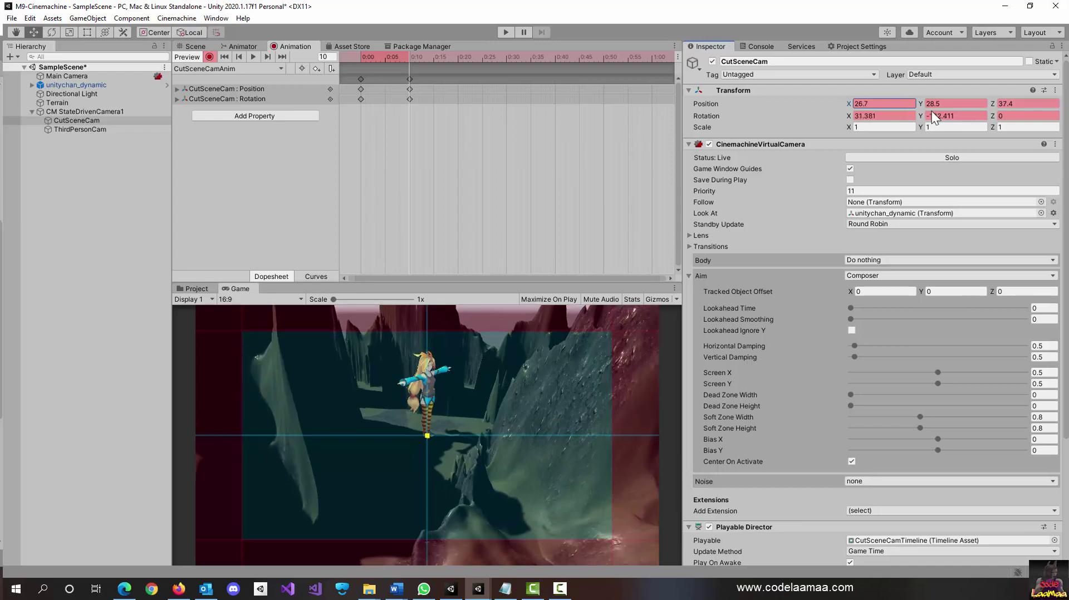
text(27.3)
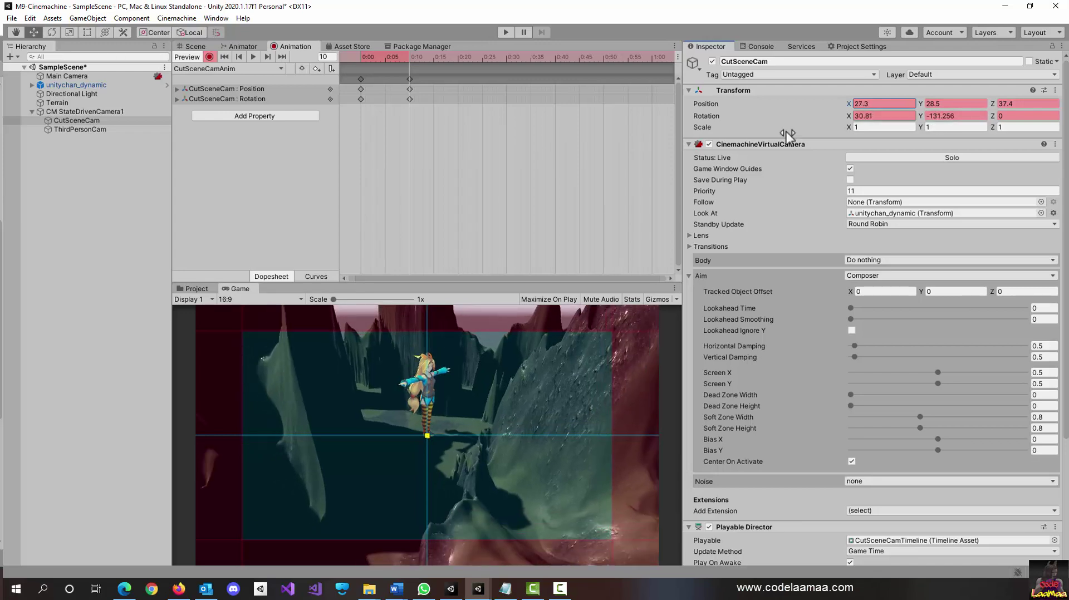
Record a keyframe at frame 20 with CutSceneCam's Position X 31.78, Y 48.1 and Z -18.9
click(459, 57)
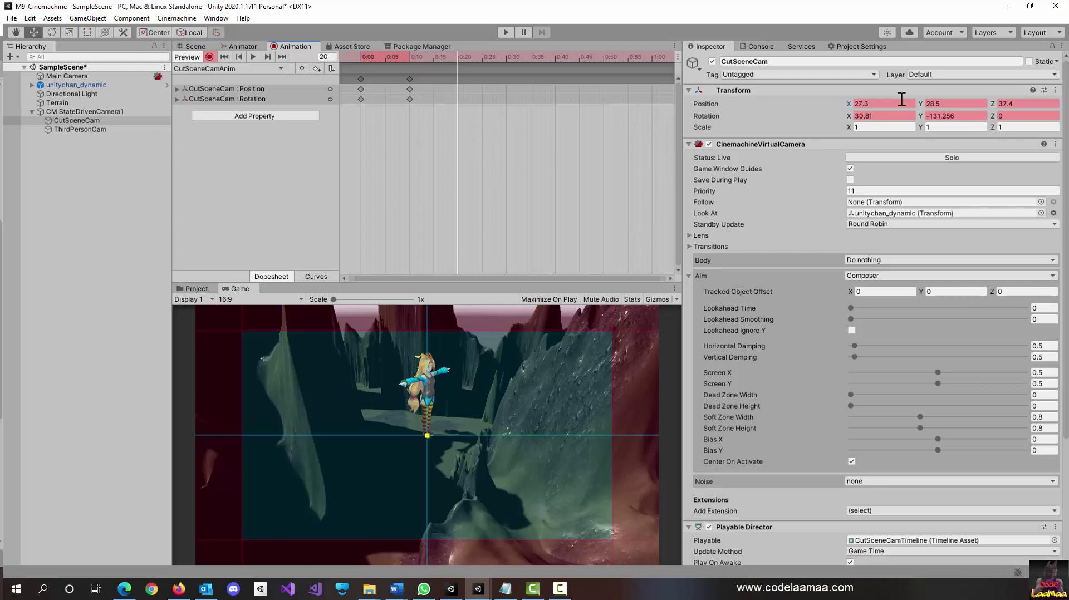
click(848, 104)
drag(850, 104, 806, 105)
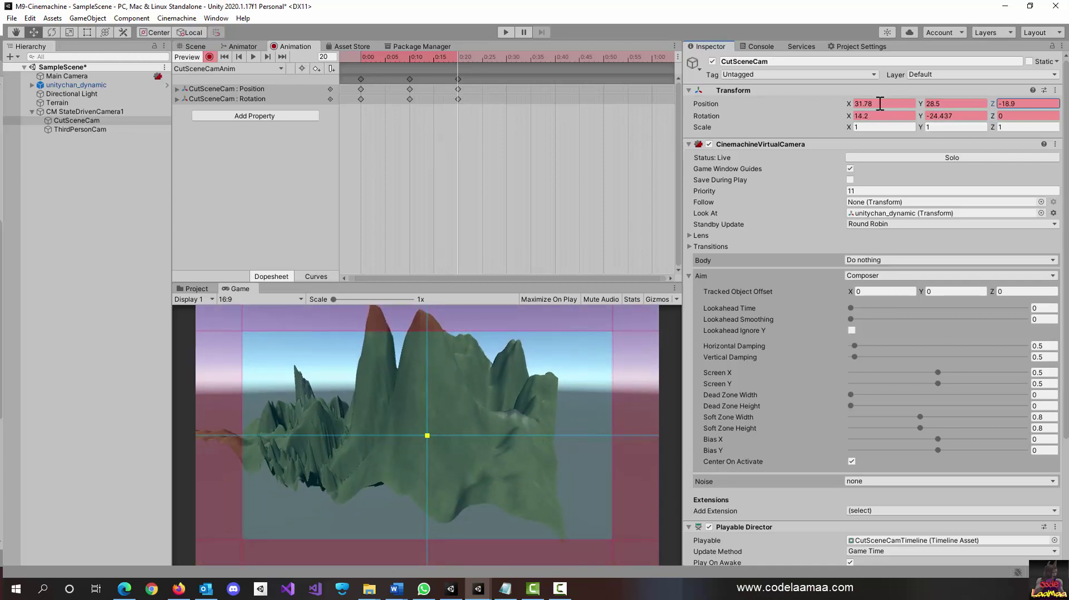
drag(921, 103, 982, 125)
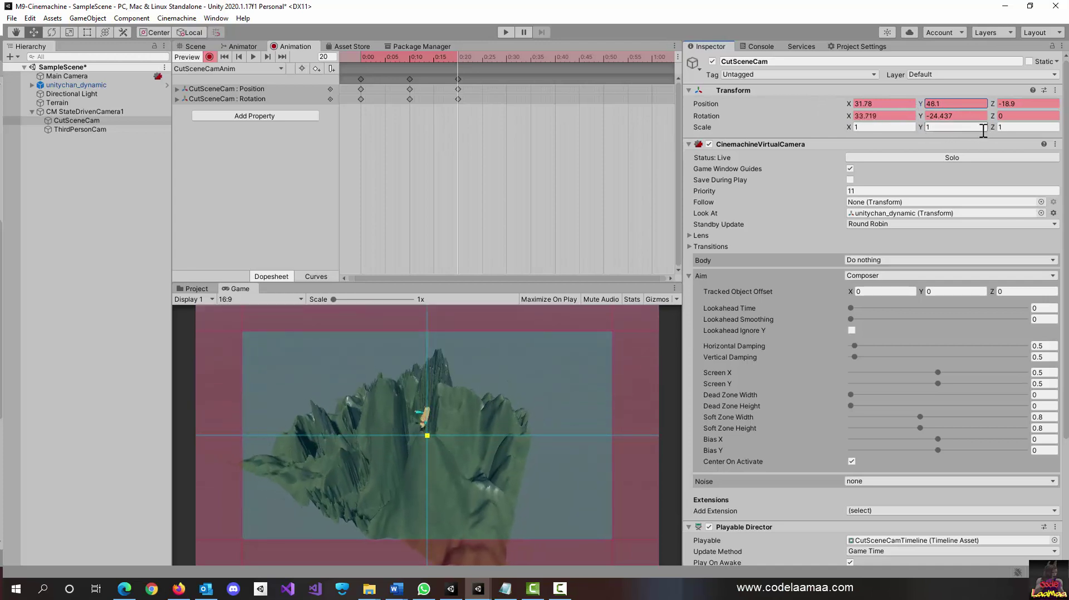
Record a keyframe at frame 26 with CutSceneCam's Position X -10.3, Y 43.7 and Z -13.1
click(486, 57)
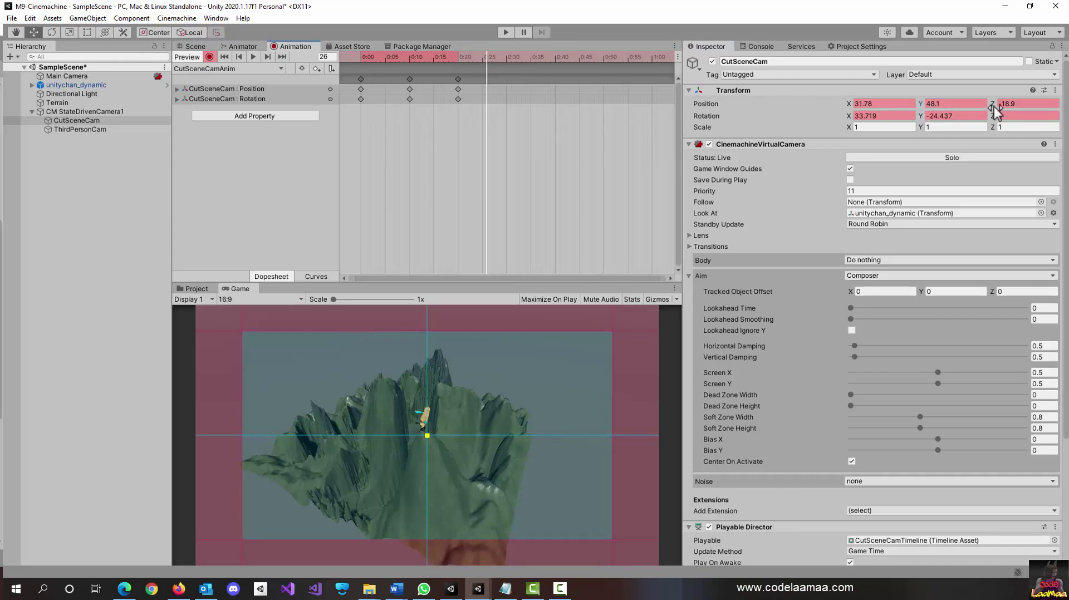
mouse_move(992, 104)
mouse_down()
mouse_move(1001, 106)
mouse_move(985, 106)
mouse_up()
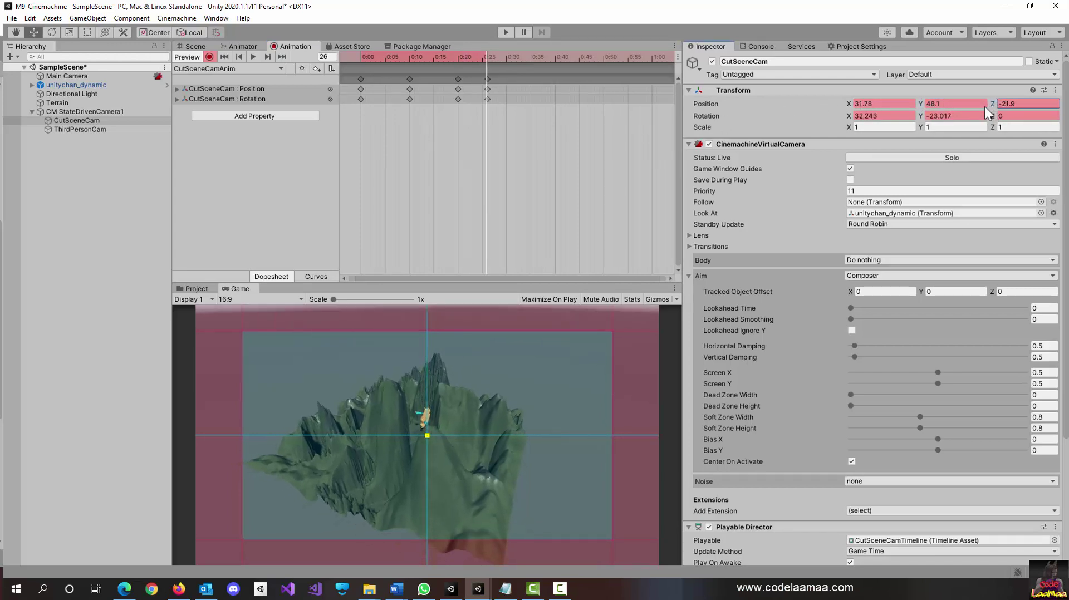
drag(851, 106, 670, 69)
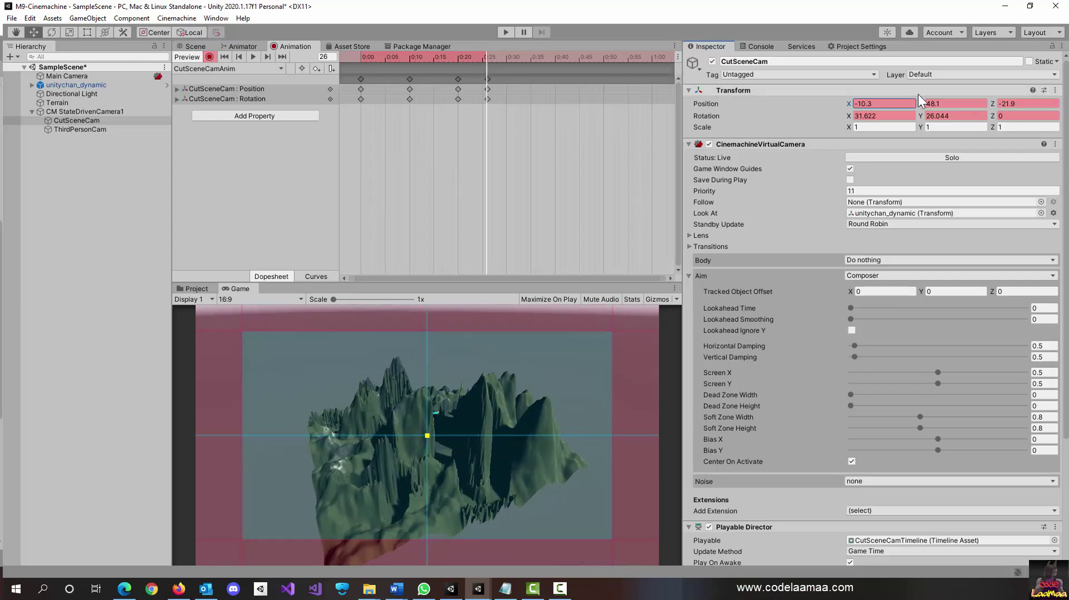
drag(921, 102, 993, 105)
drag(990, 104, 1013, 100)
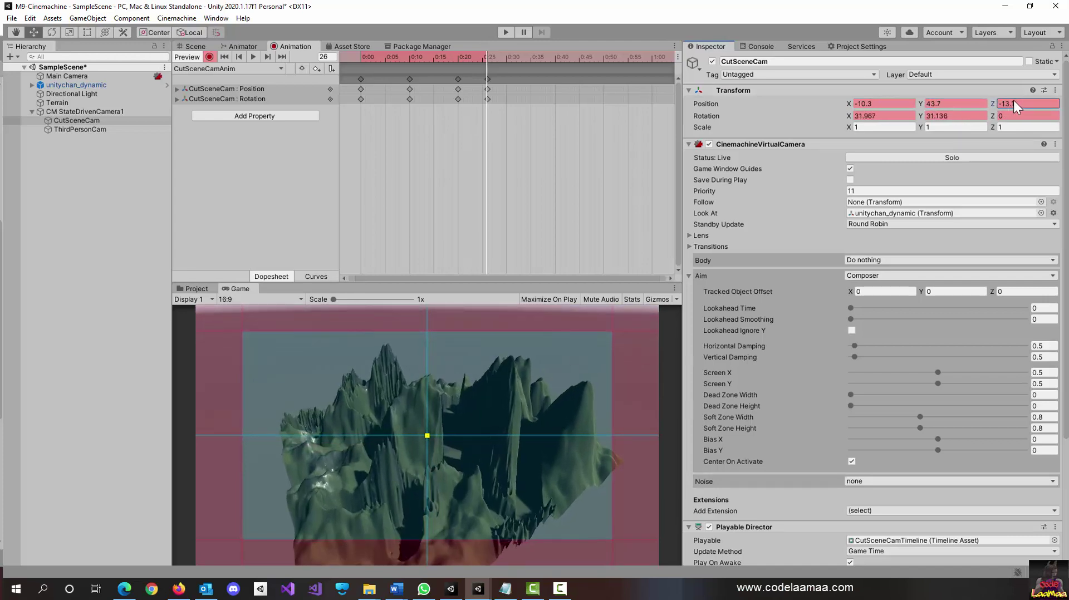
Record a keyframe at frame 30 of the clip with CutSceneCam's Position X 3.6
click(507, 58)
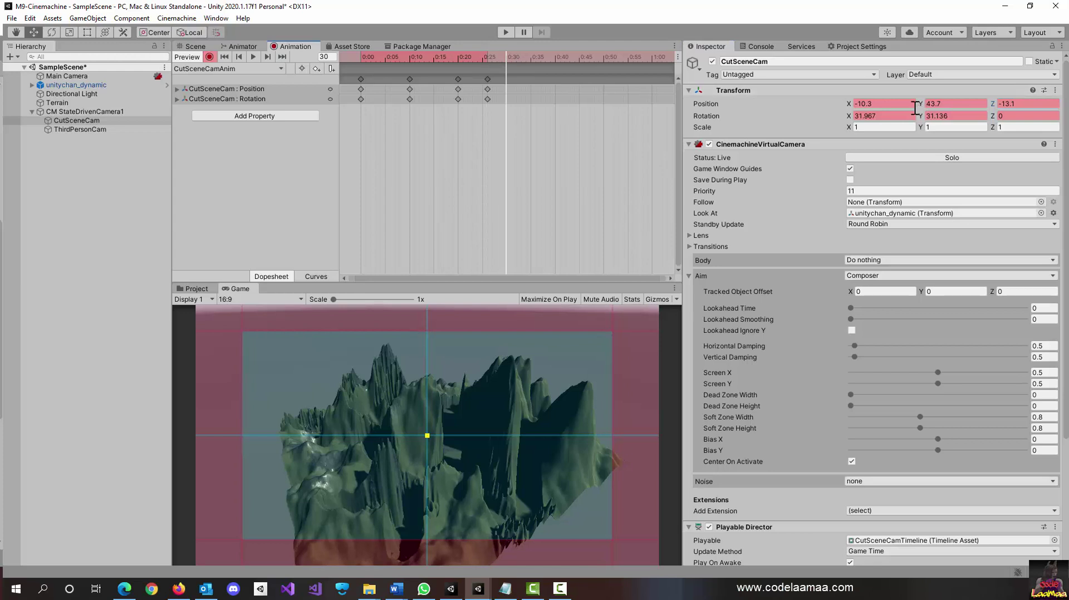
click(851, 104)
text(-4.1)
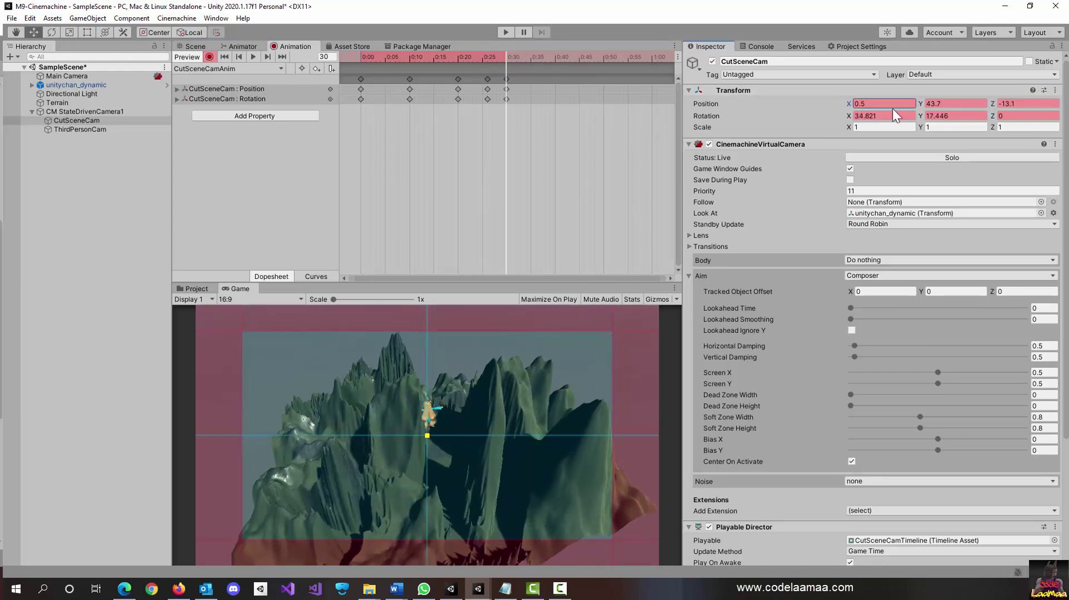
key(BackSpace)
key(BackSpace)
key(BackSpace)
key(BackSpace)
text(3.6)
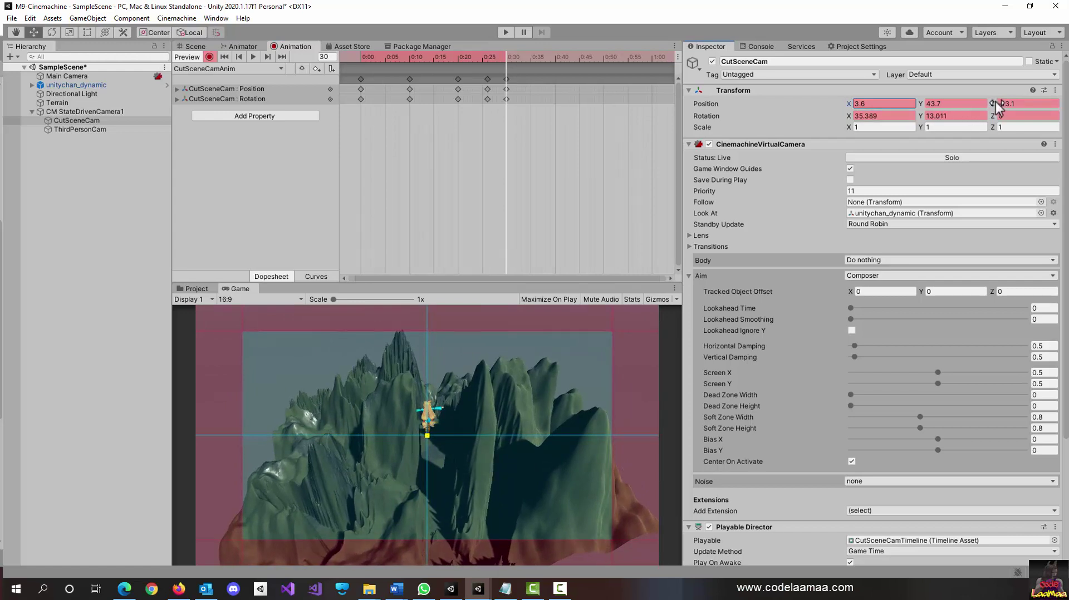
Finish CutSceneCam's frame 30 keyframe with Position X 9.6, Y 22.3 and Z 7.26, and stop recording
click(995, 103)
text(-6.22)
key(BackSpace)
key(BackSpace)
key(BackSpace)
key(BackSpace)
key(BackSpace)
text(7.26)
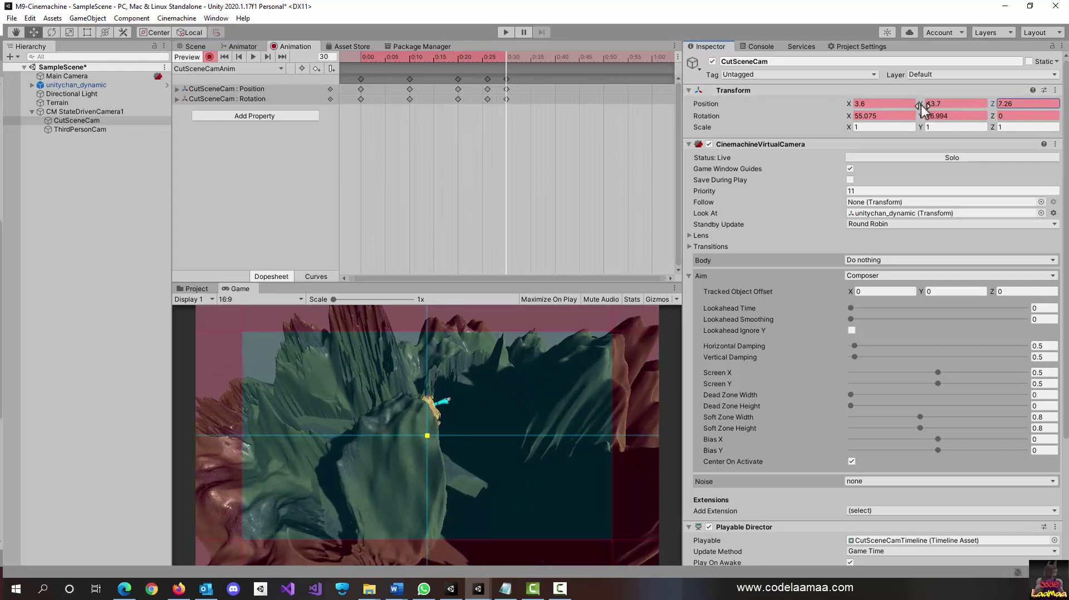
drag(923, 105, 867, 107)
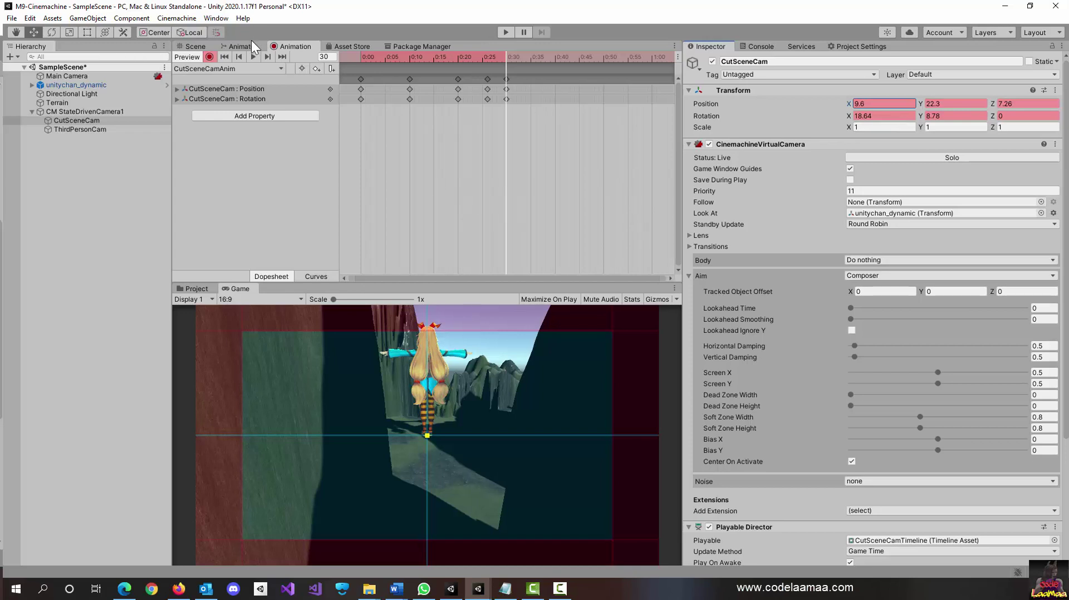
click(210, 57)
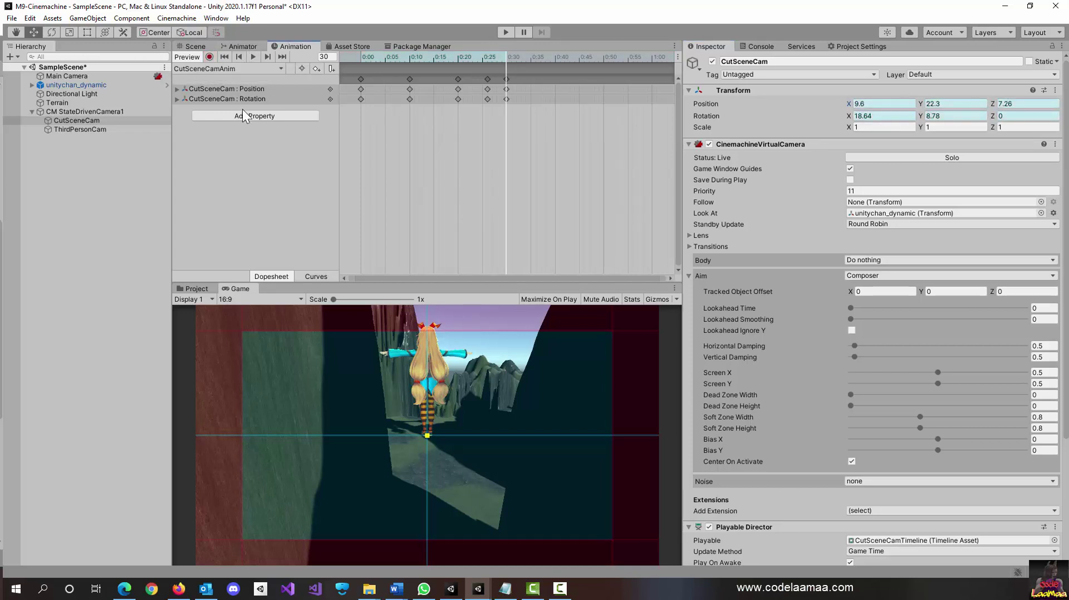
Play back the CutSceneCamAnim clip and scrub past its last keyframe to check the camera movement
click(254, 56)
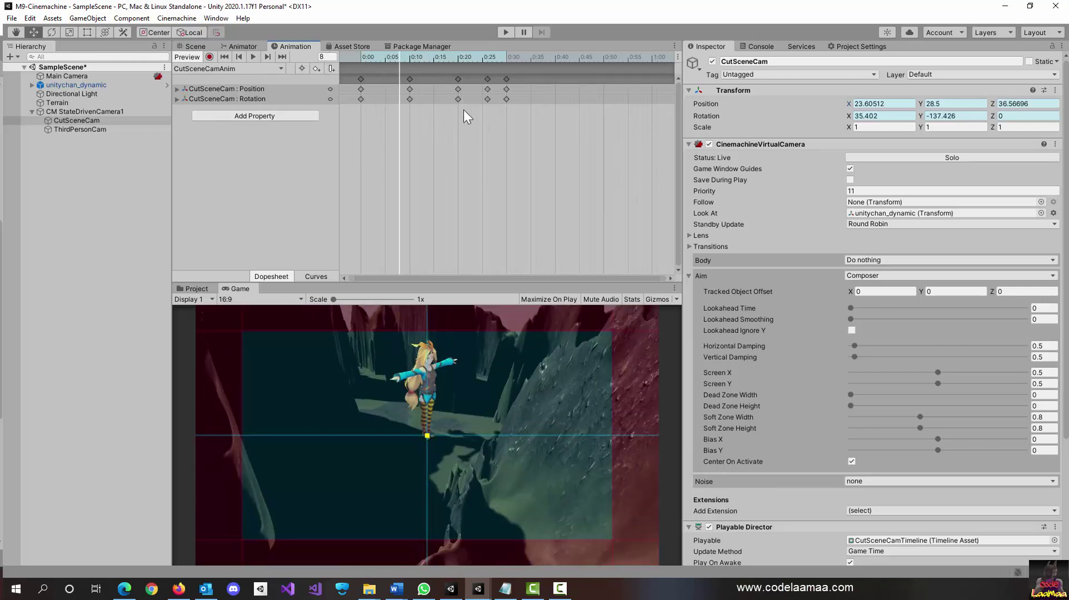
mouse_move(492, 55)
mouse_down()
mouse_move(480, 55)
mouse_move(496, 55)
mouse_up()
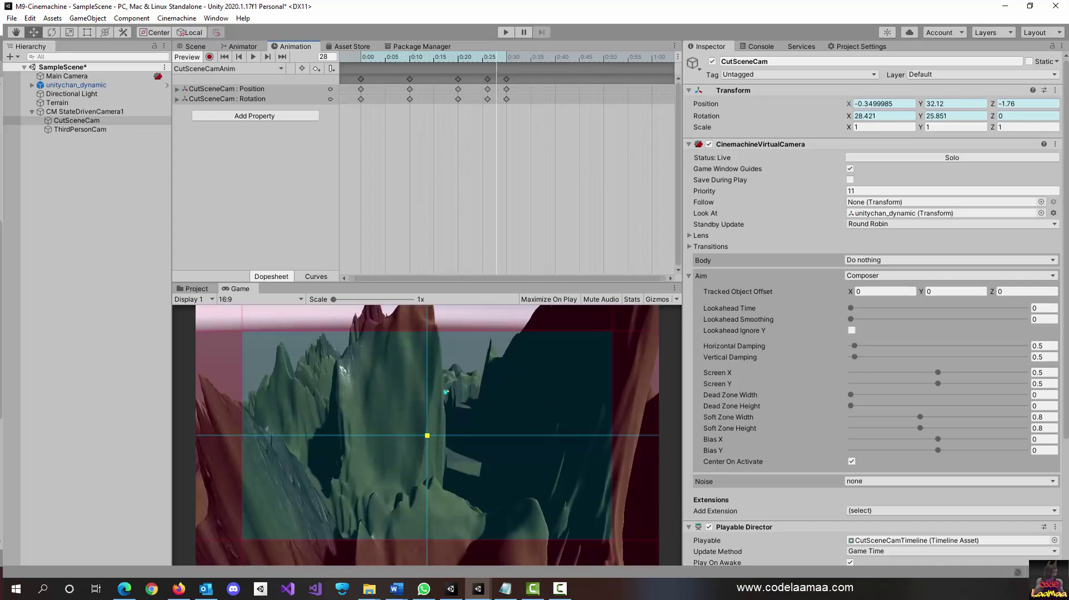
drag(497, 55, 550, 55)
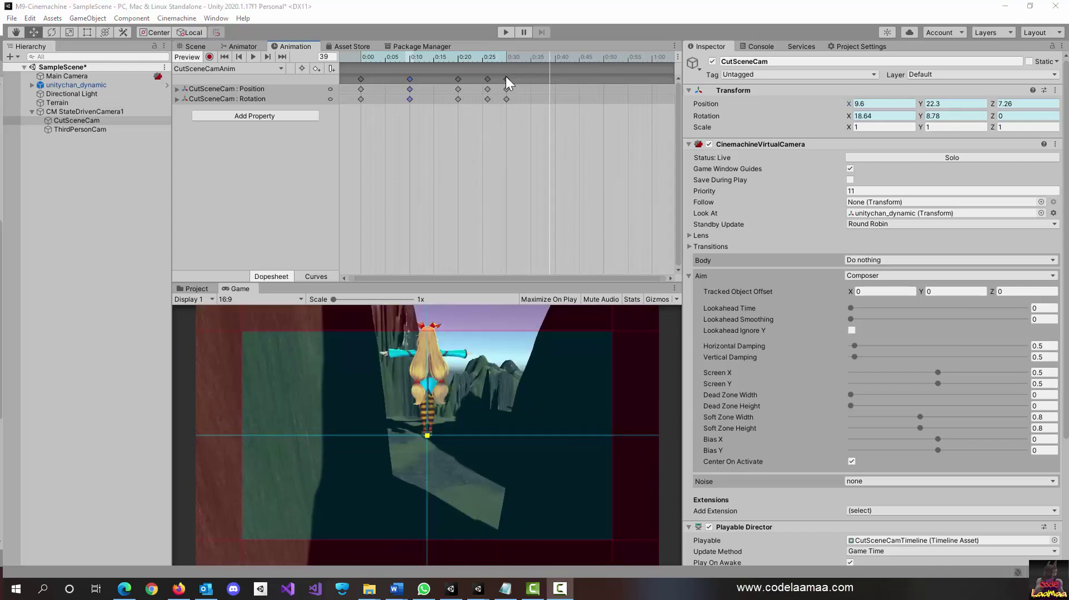
Space out the clip's last four keyframes to about 0:21, 0:40, 0:51 and 1:01, and preview the retimed camera movement
drag(506, 79, 530, 80)
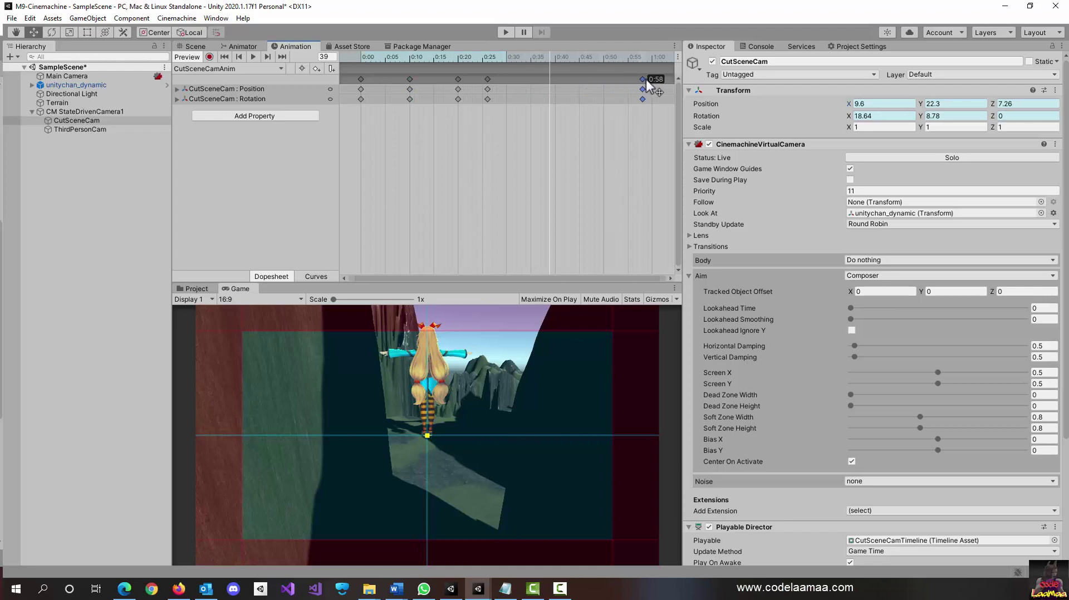
drag(656, 81, 657, 81)
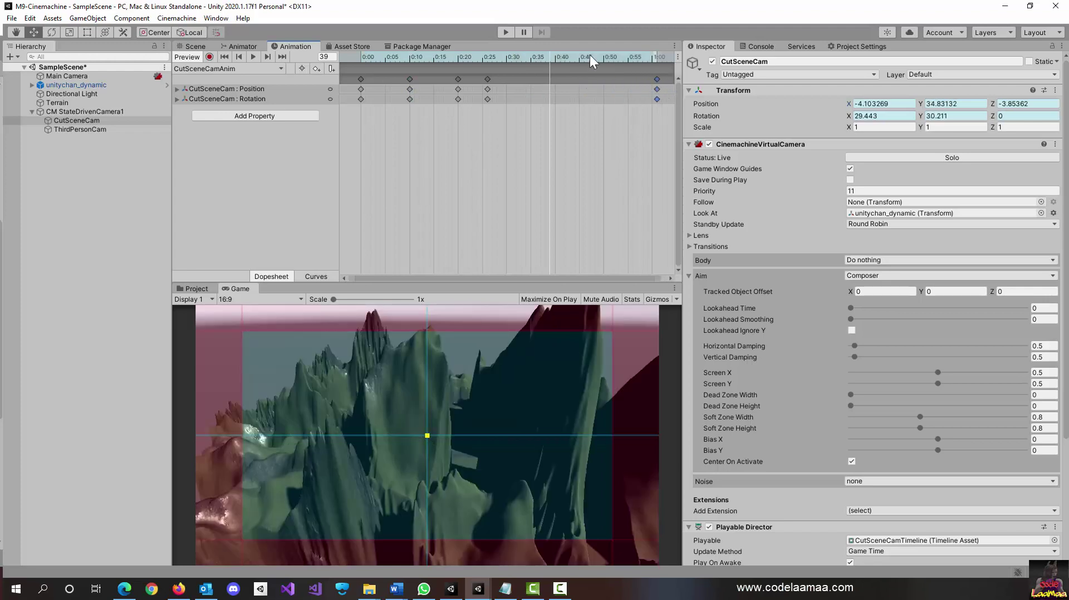
drag(487, 79, 549, 79)
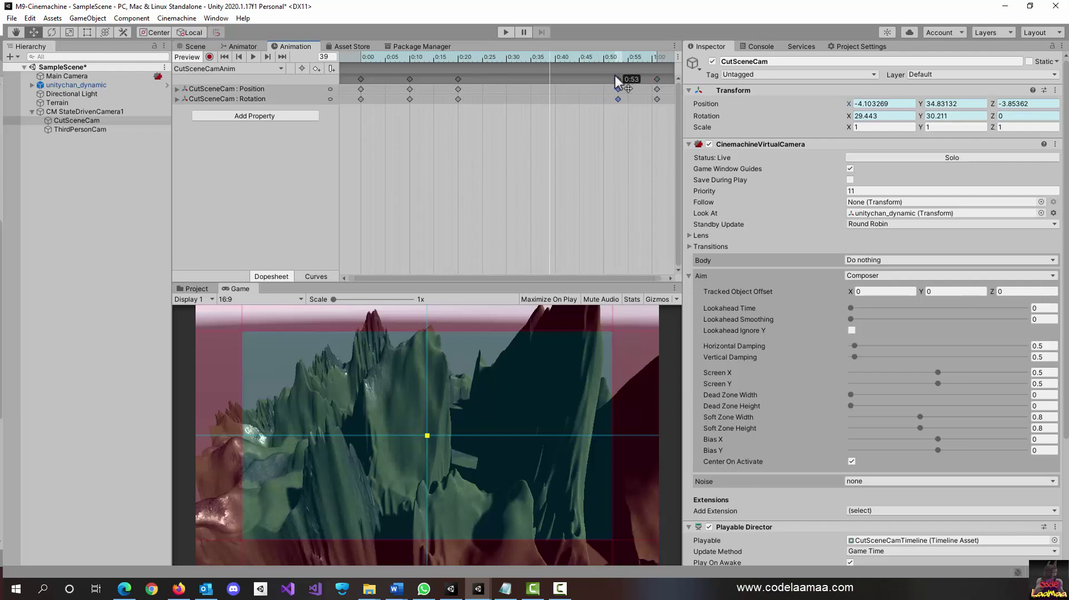
drag(609, 78, 609, 78)
drag(458, 79, 542, 78)
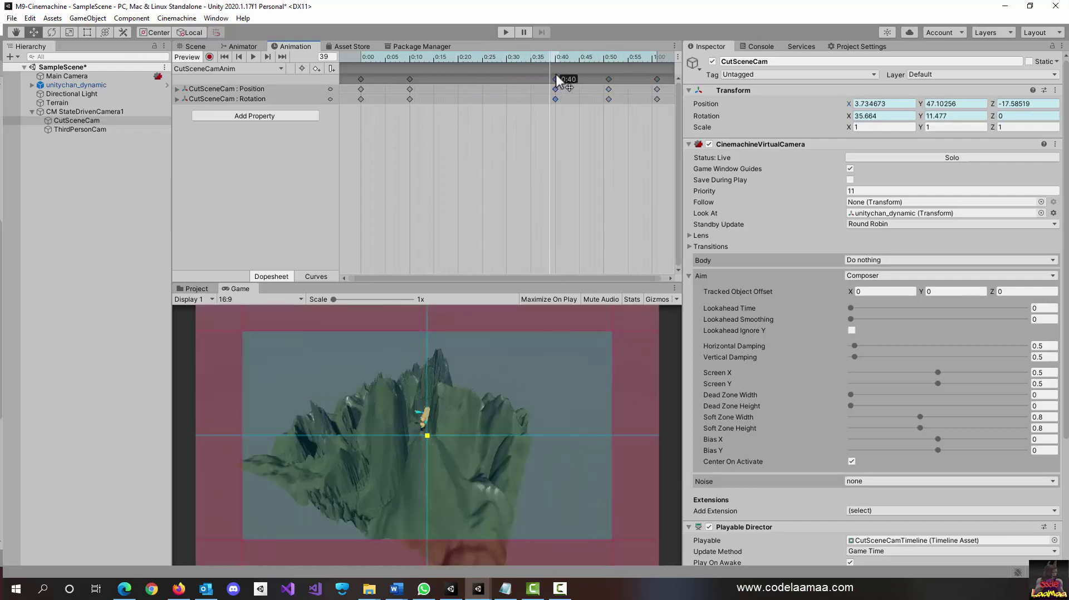
drag(409, 79, 463, 79)
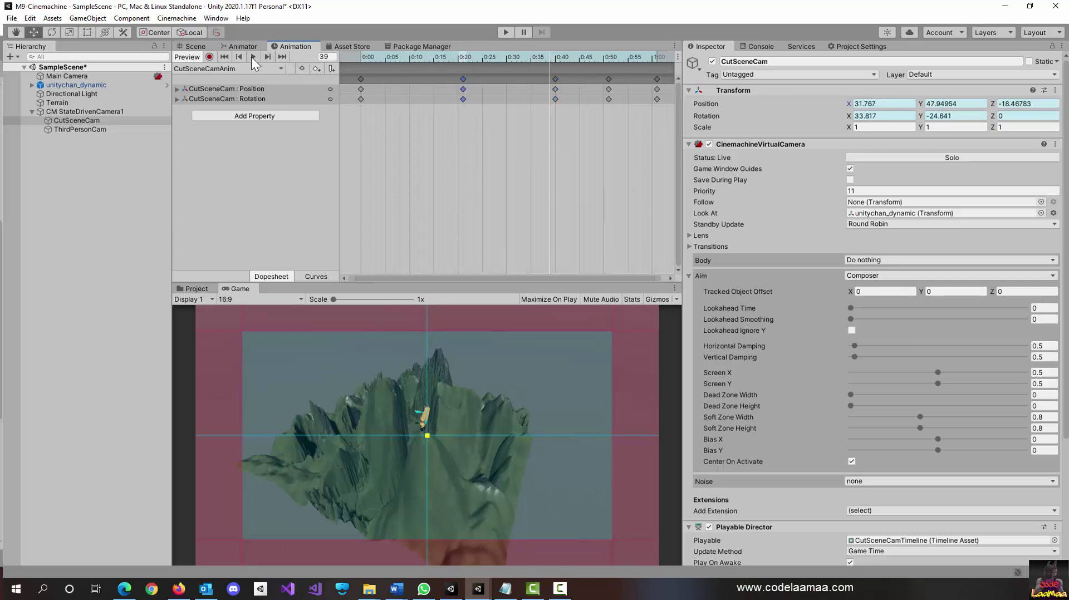
click(253, 56)
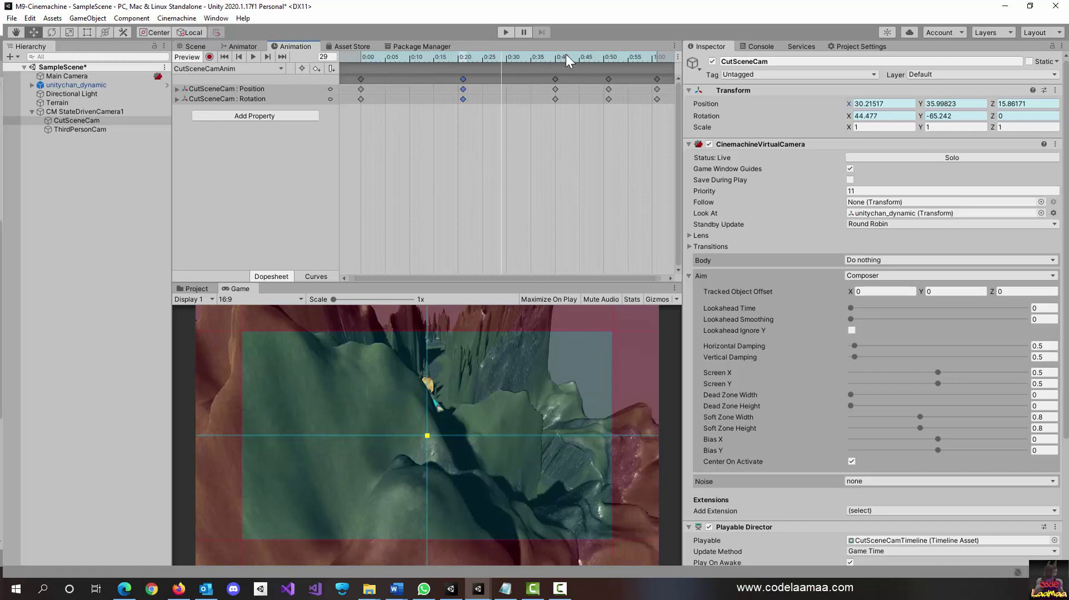
drag(534, 59, 537, 59)
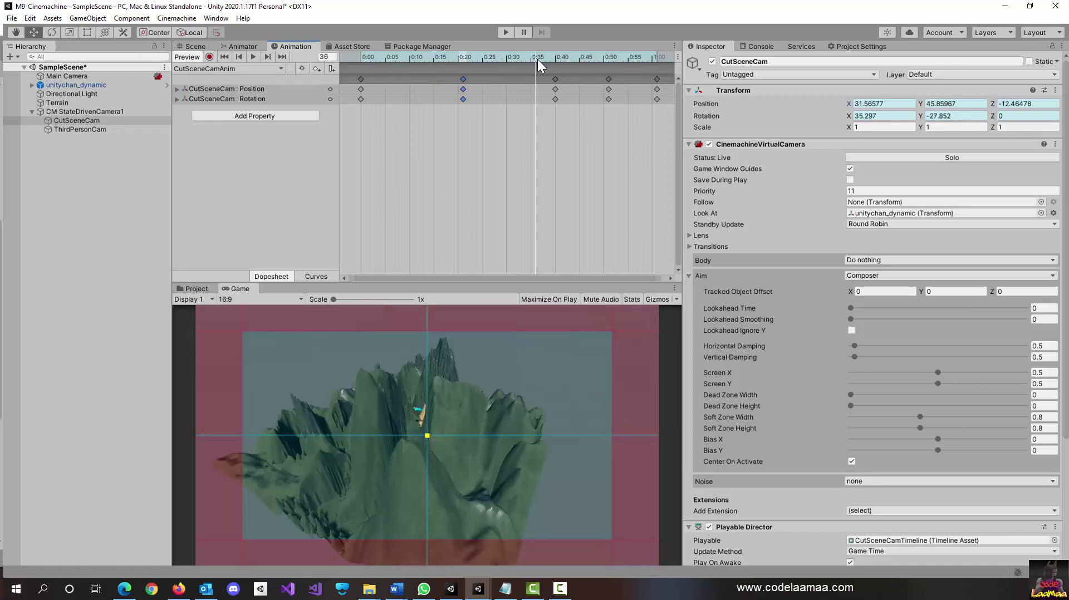
Lengthen the CutSceneCamAnim clip by moving its last keyframe to about 35:00 on the timeline
scroll(663, 249, down, 1)
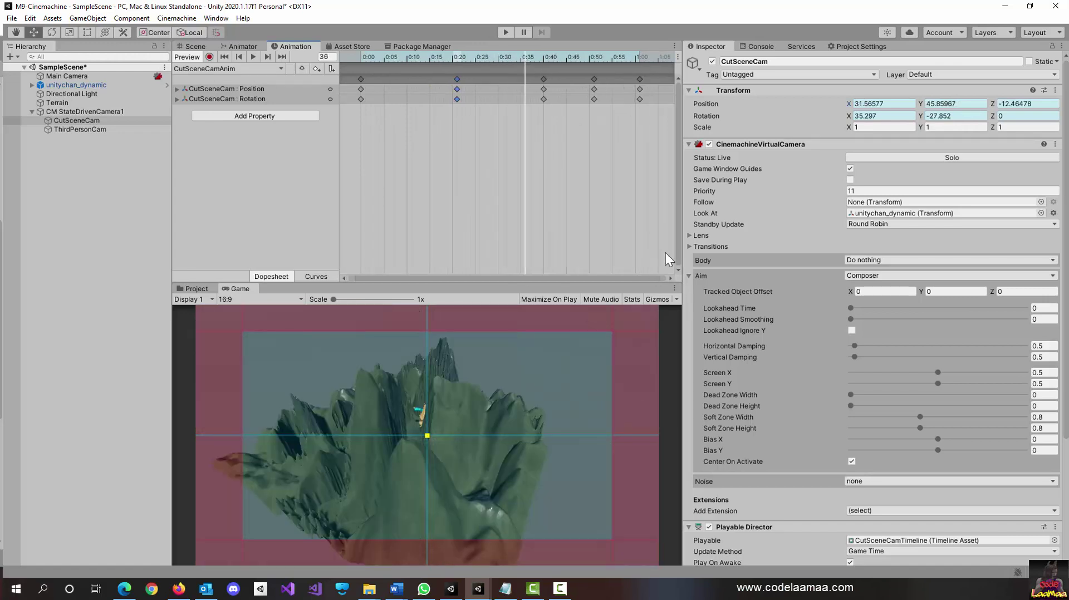
scroll(599, 142, down, 4)
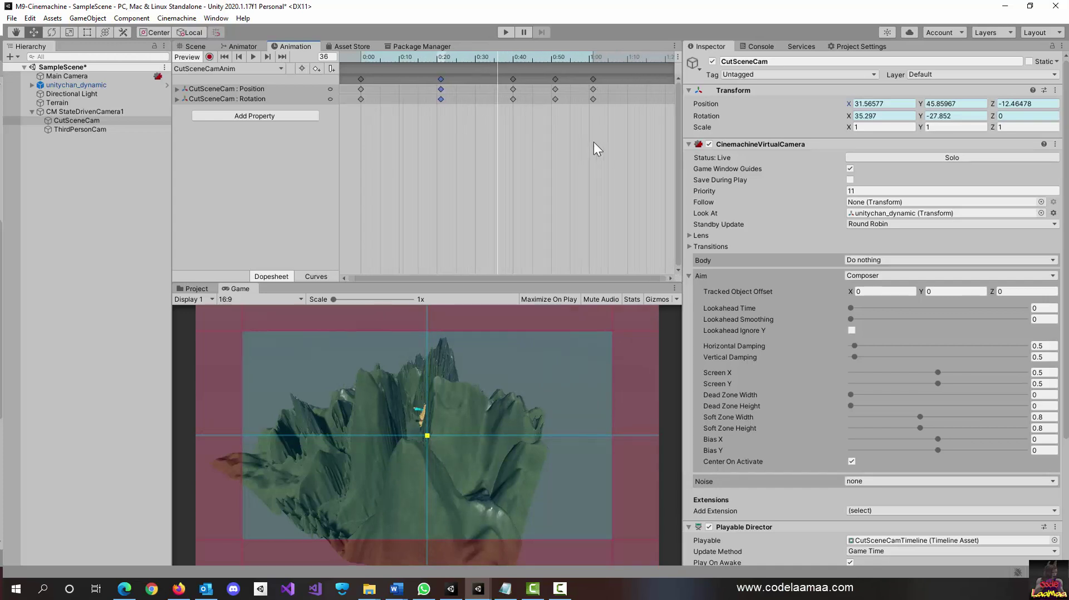
scroll(593, 142, down, 5)
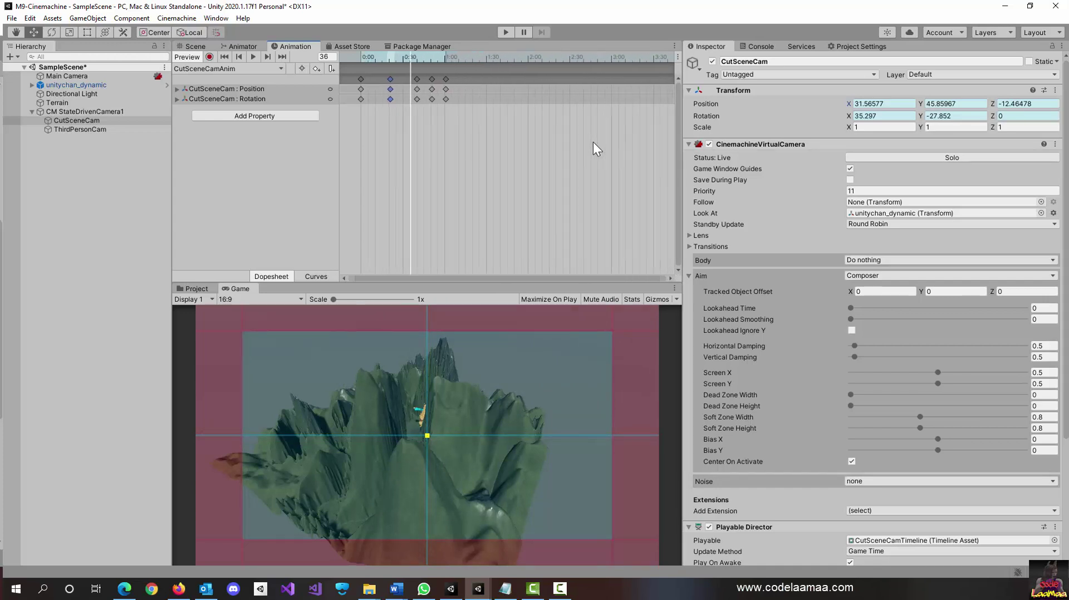
scroll(586, 141, down, 1)
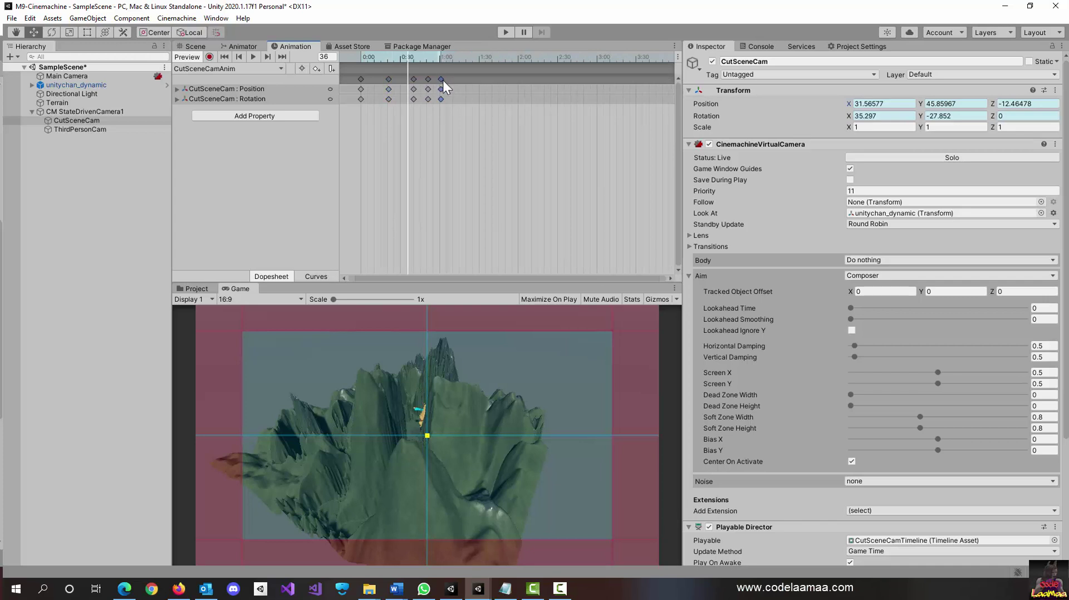
drag(441, 79, 583, 67)
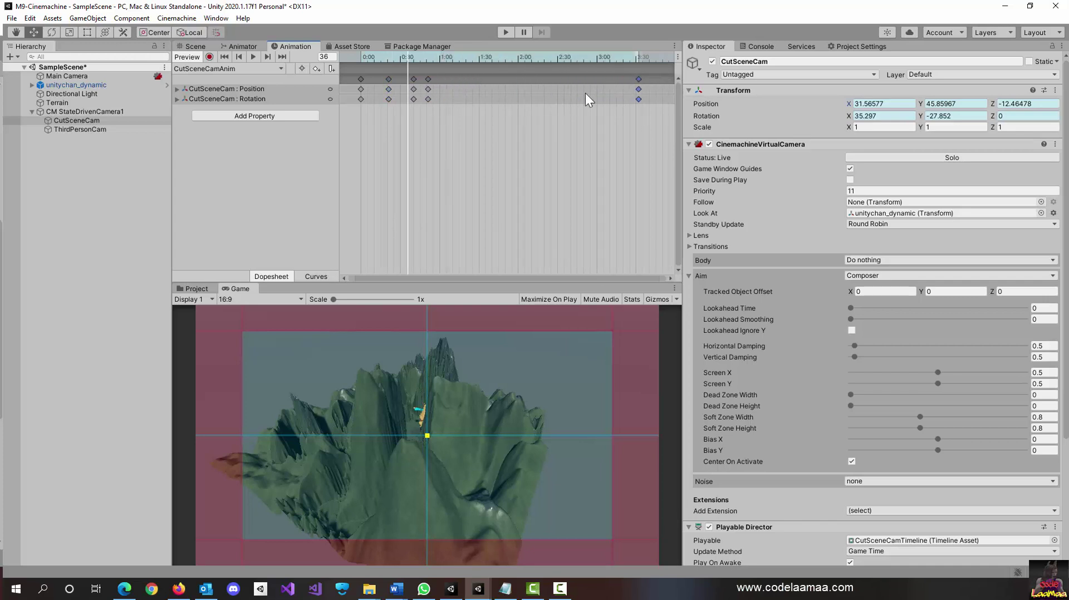
scroll(586, 92, down, 10)
scroll(586, 92, down, 10)
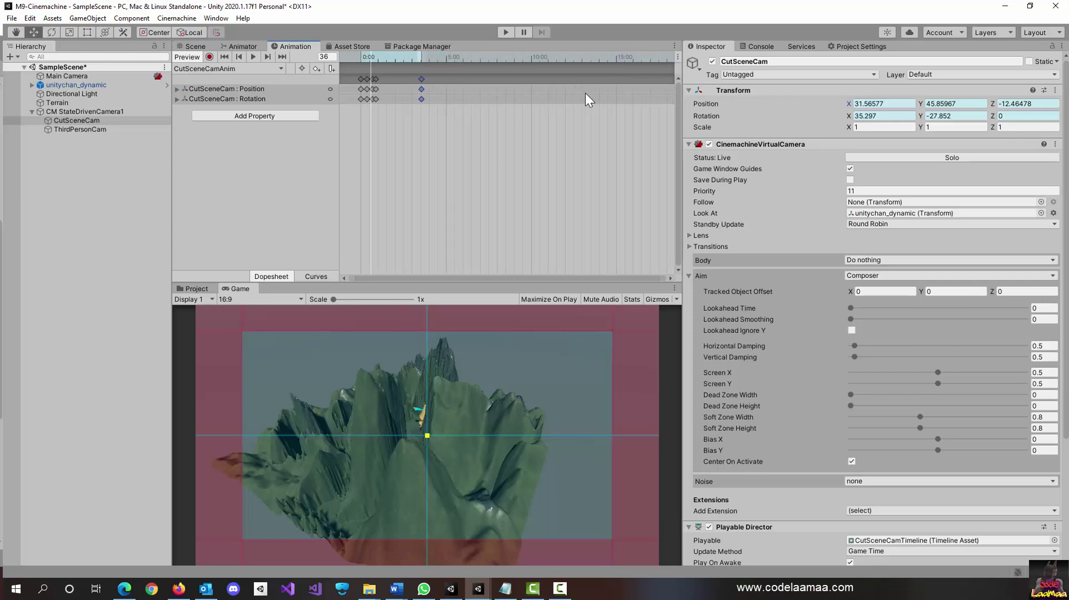
scroll(585, 94, down, 3)
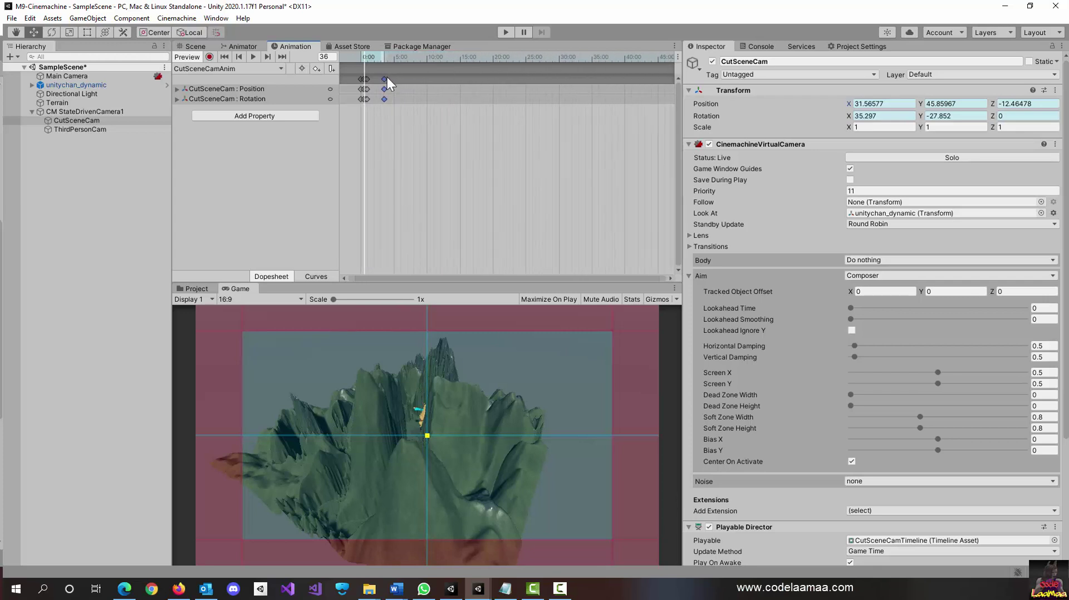
drag(384, 79, 591, 62)
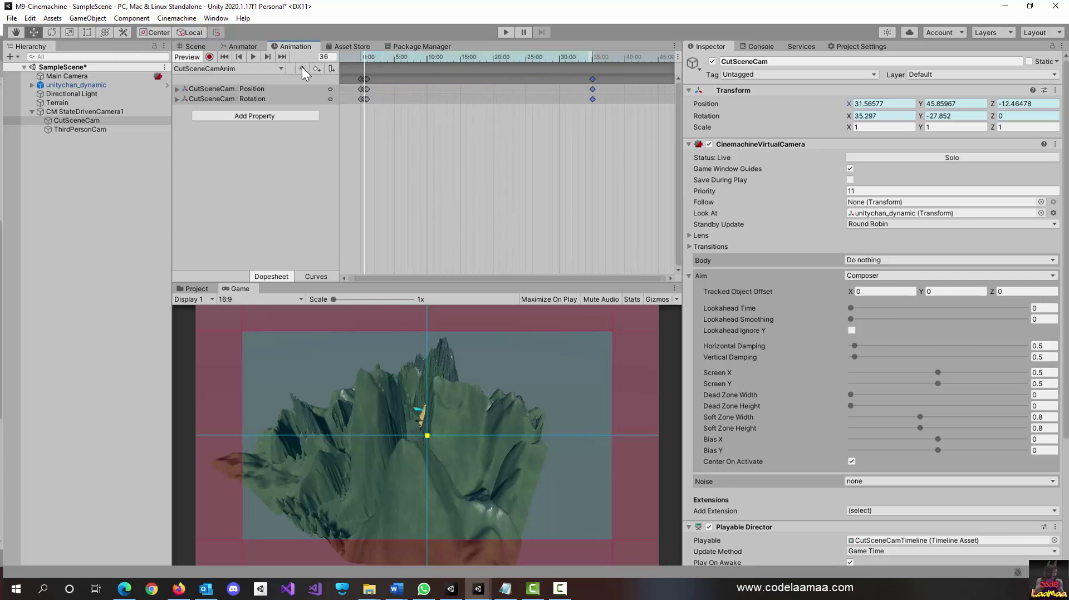
Spread the three middle keyframes of the CutSceneCamAnim clip to about 13:00, 20:30 and 28:44, and preview the retimed camera movement
drag(369, 79, 556, 85)
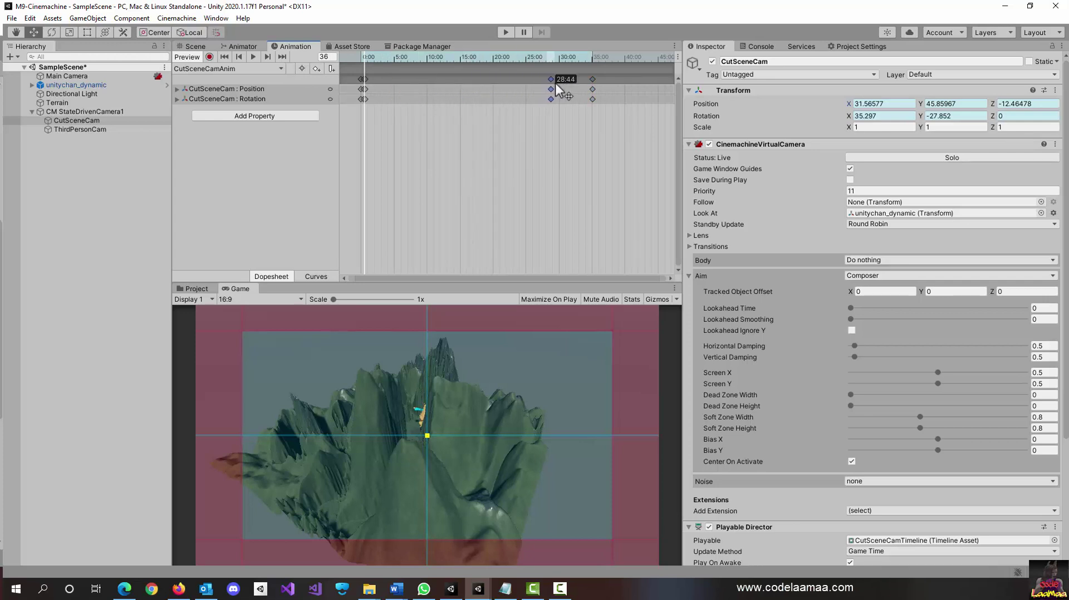
drag(366, 79, 499, 82)
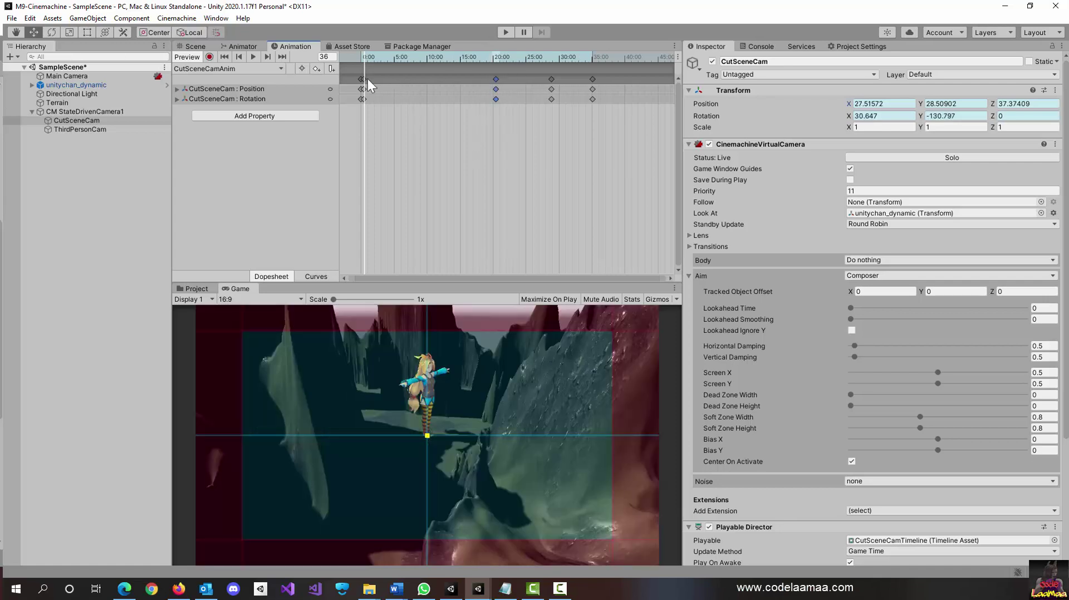
click(365, 79)
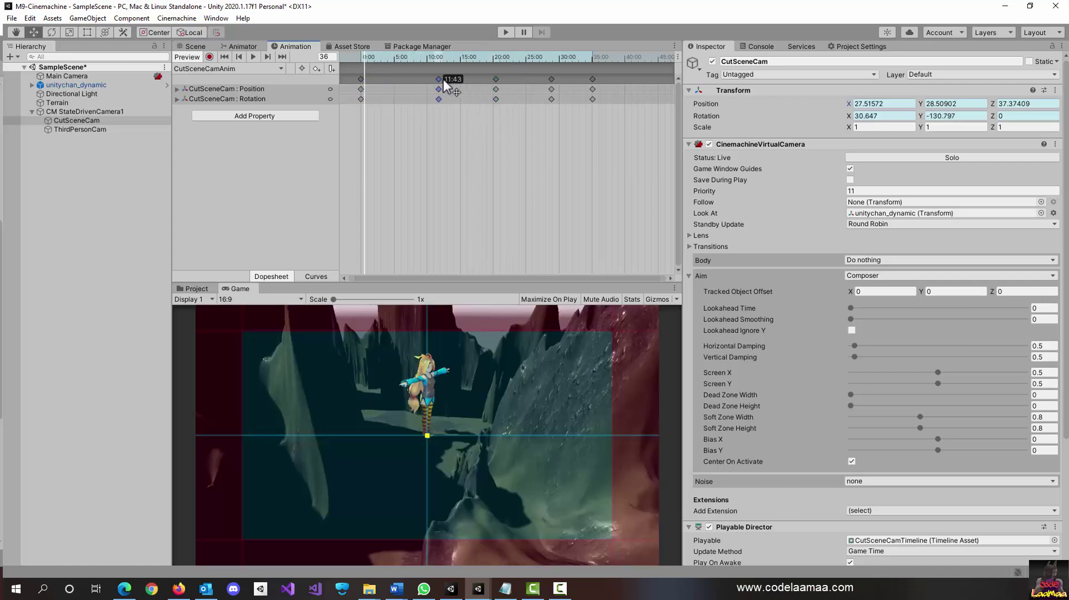
drag(450, 79, 448, 79)
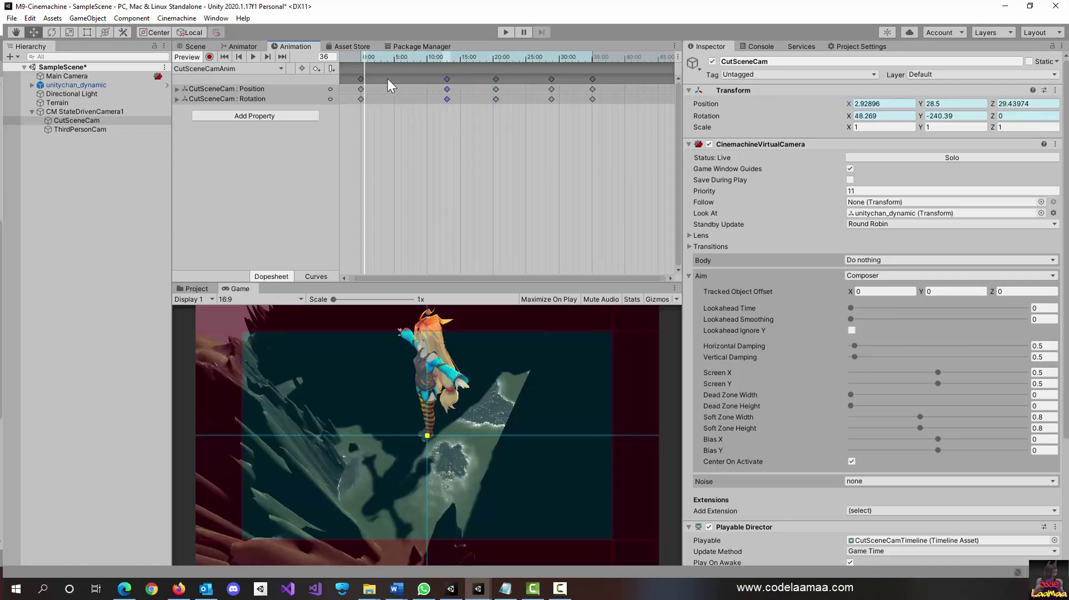
click(252, 57)
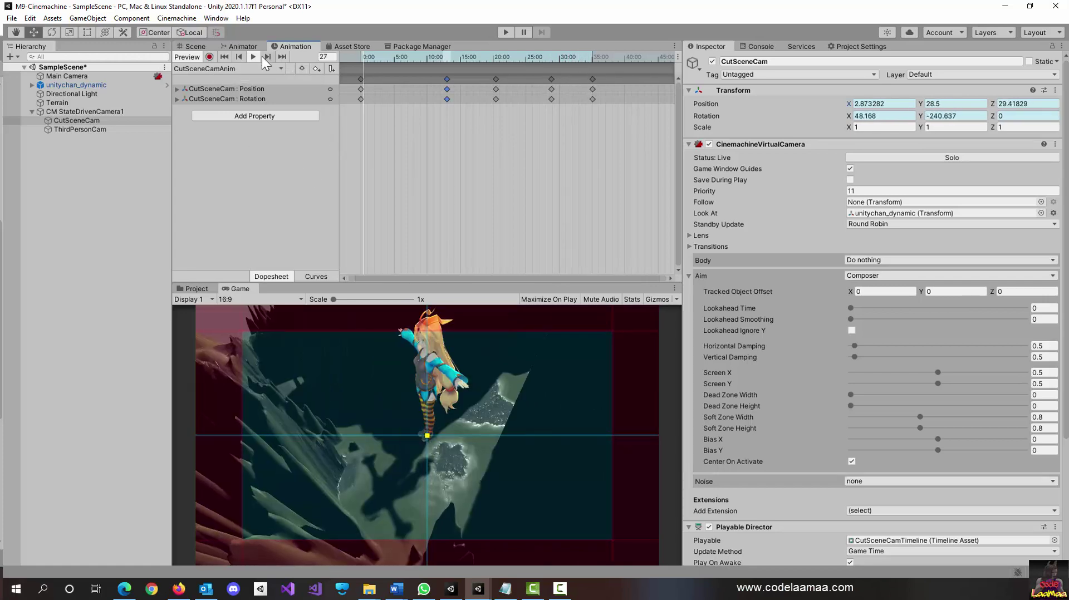
click(253, 56)
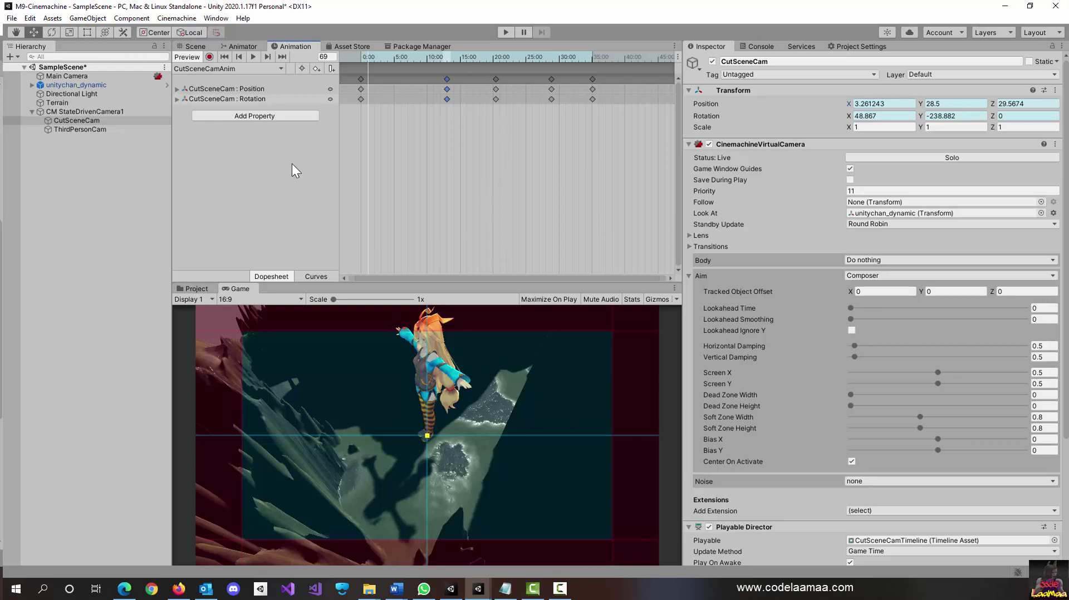
Save the scene, test the cutscene camera movement in Play mode, and stop playback
key(ctrl+s)
click(279, 71)
click(280, 72)
click(512, 32)
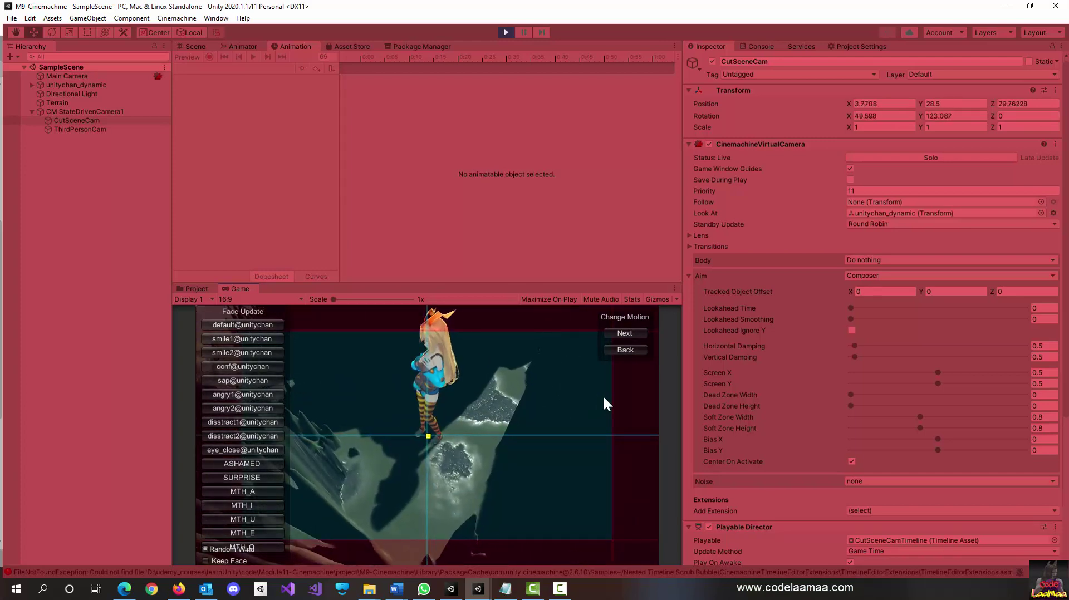
click(506, 32)
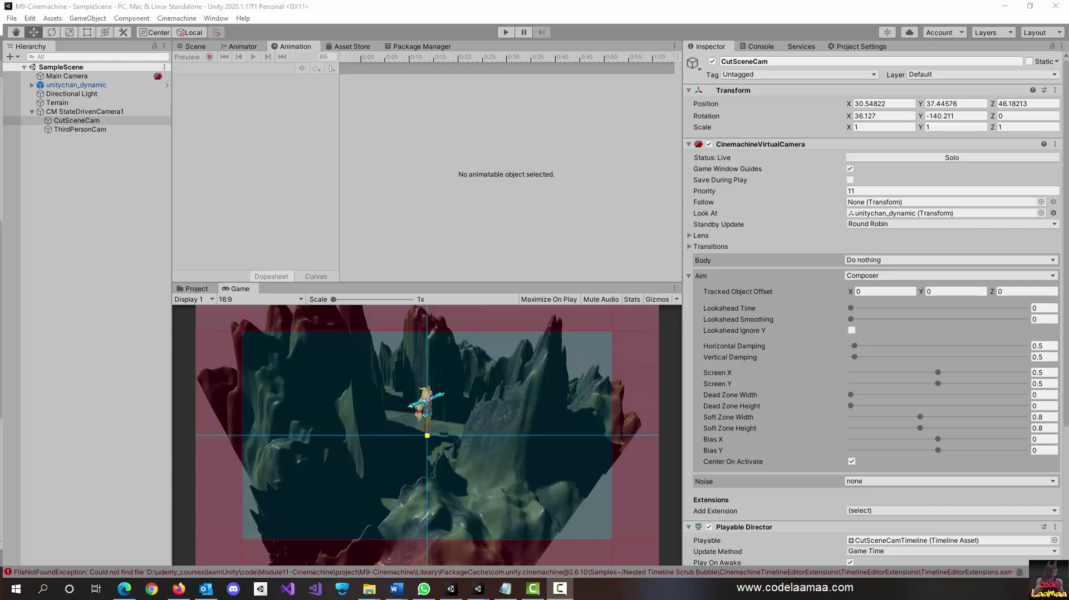
Add an Animator component to CM StateDrivenCamera1
click(73, 112)
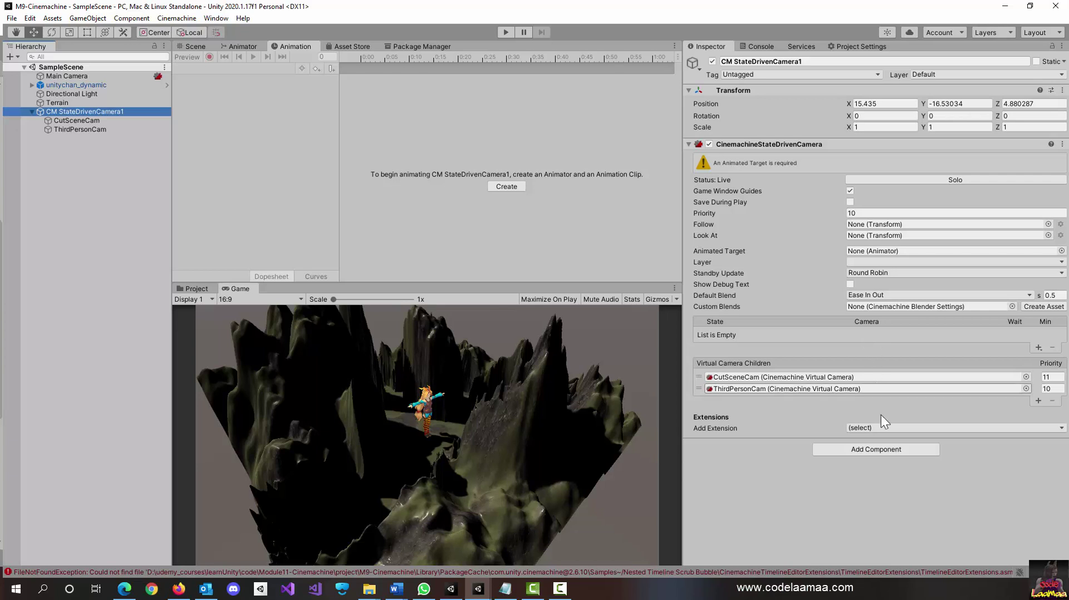
click(884, 450)
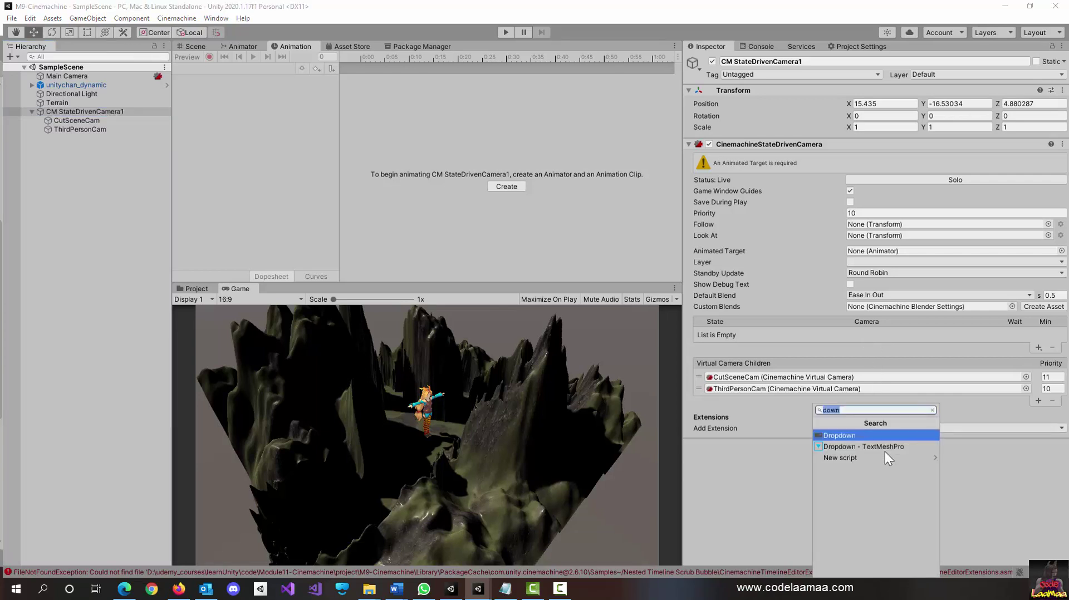
text(anima)
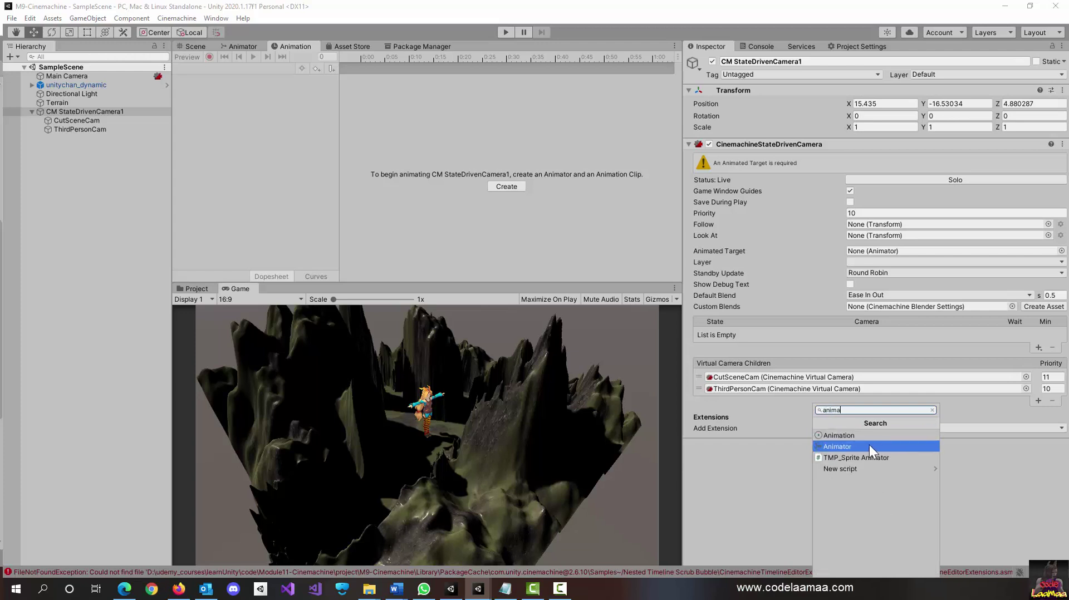
click(857, 448)
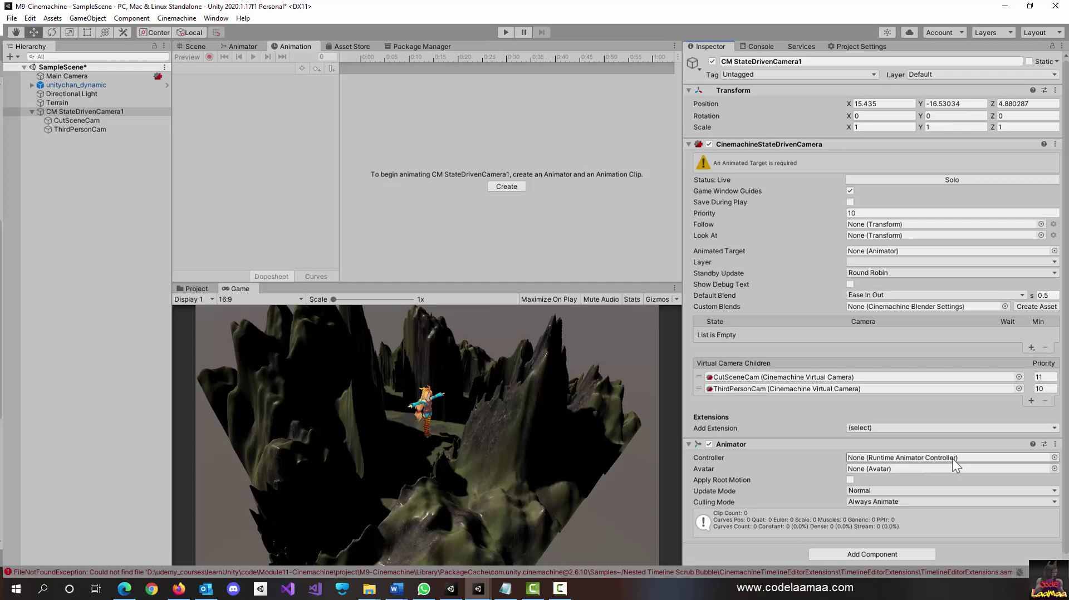
Create an Animator Controller named StateDrivenAnimator in the Assets/Camera folder
click(195, 289)
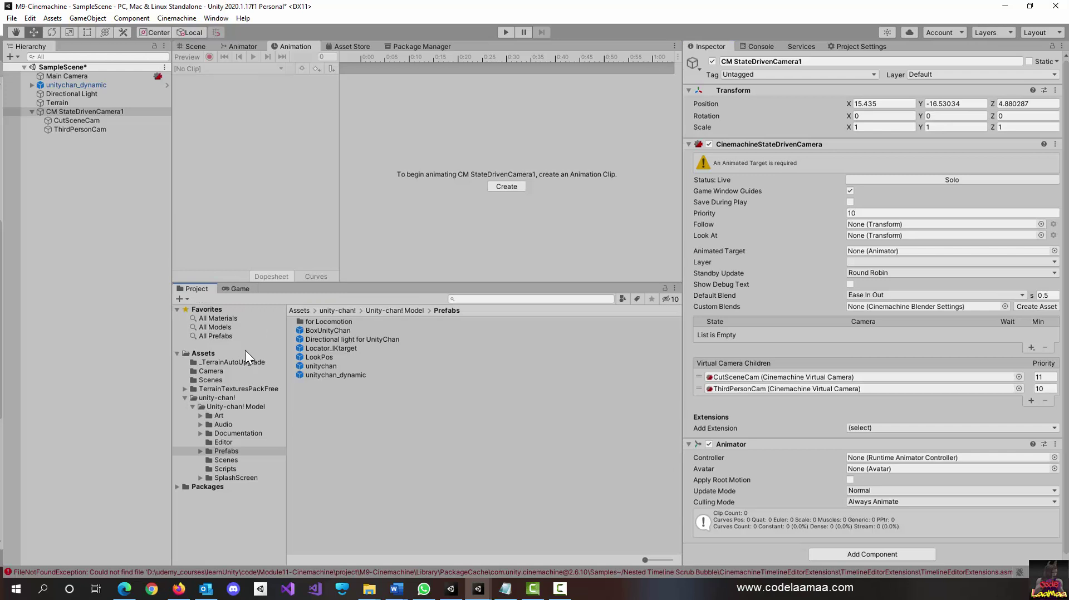
click(185, 398)
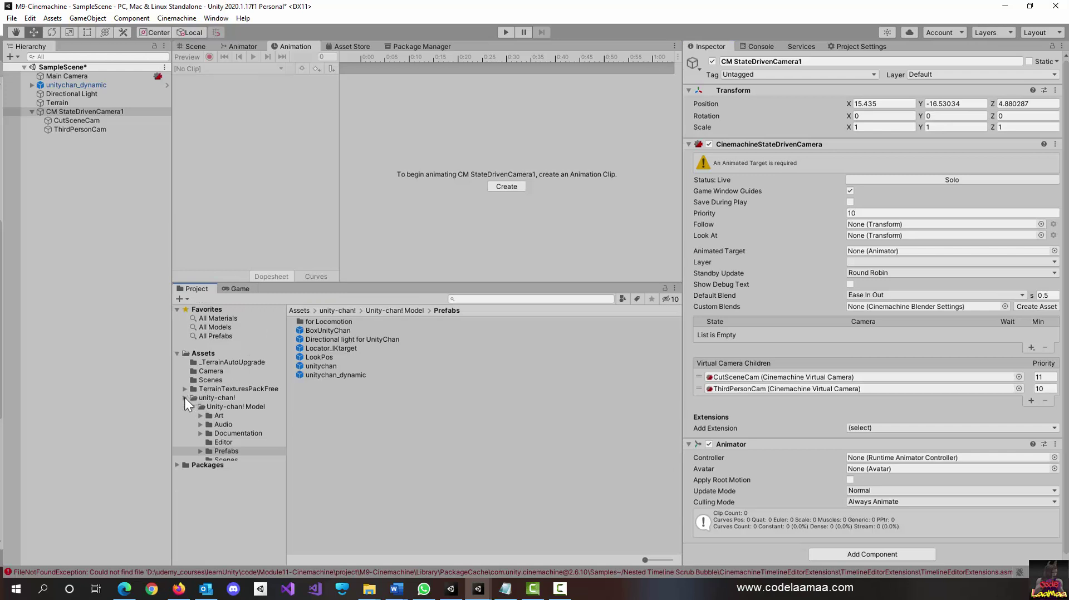
click(196, 371)
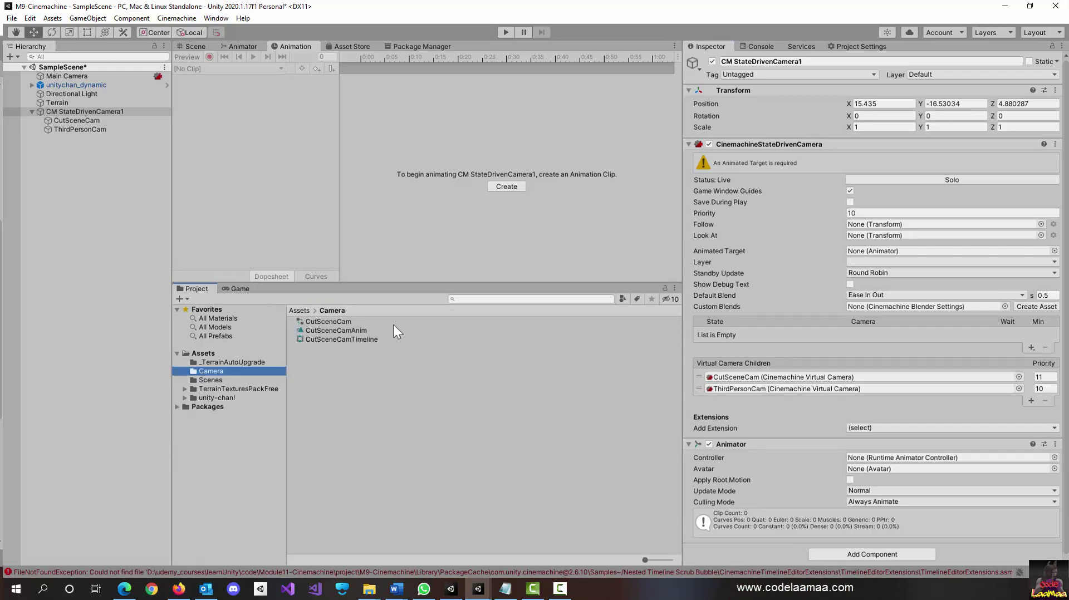
click(181, 299)
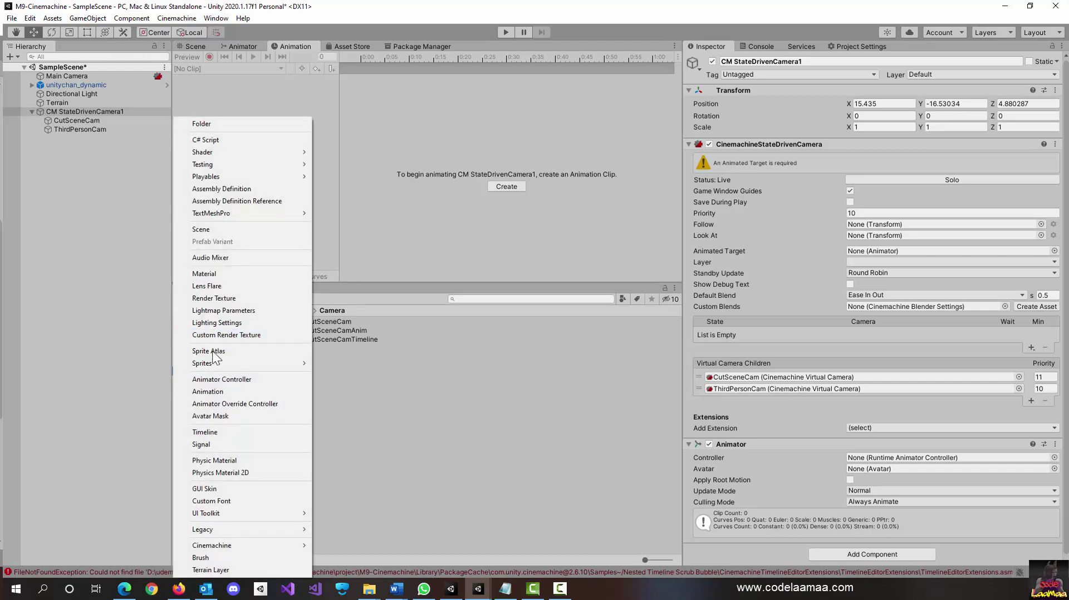
click(231, 381)
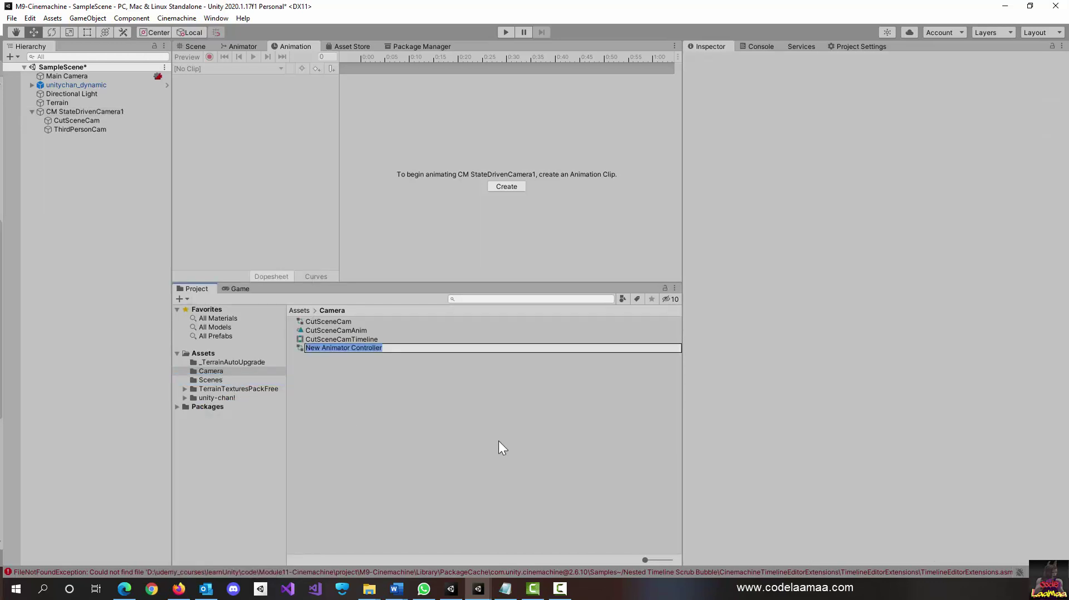
text(StateDri)
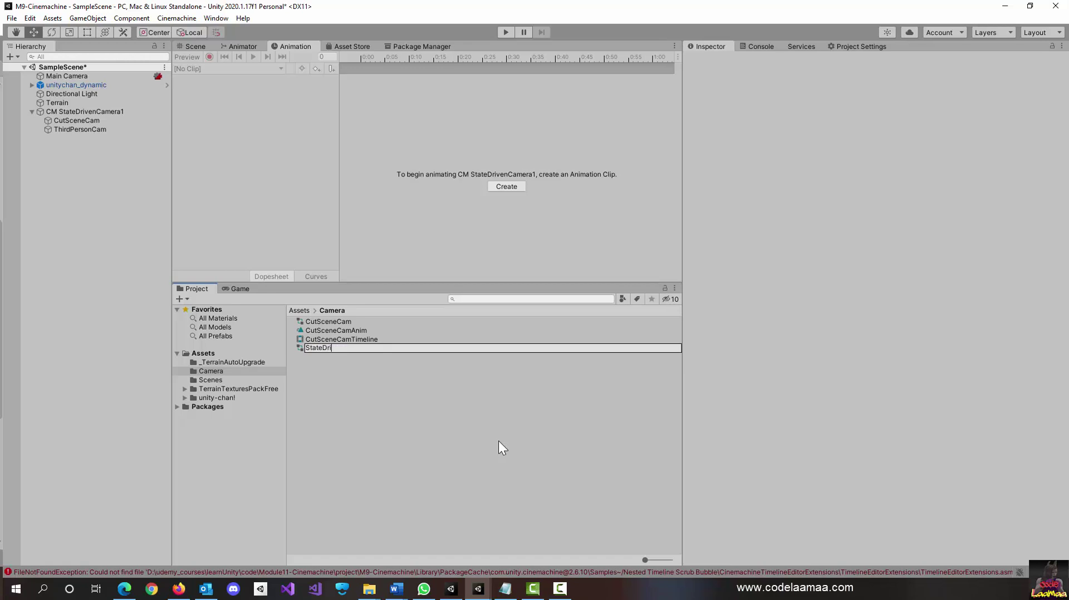
text(venAnimator)
key(Return)
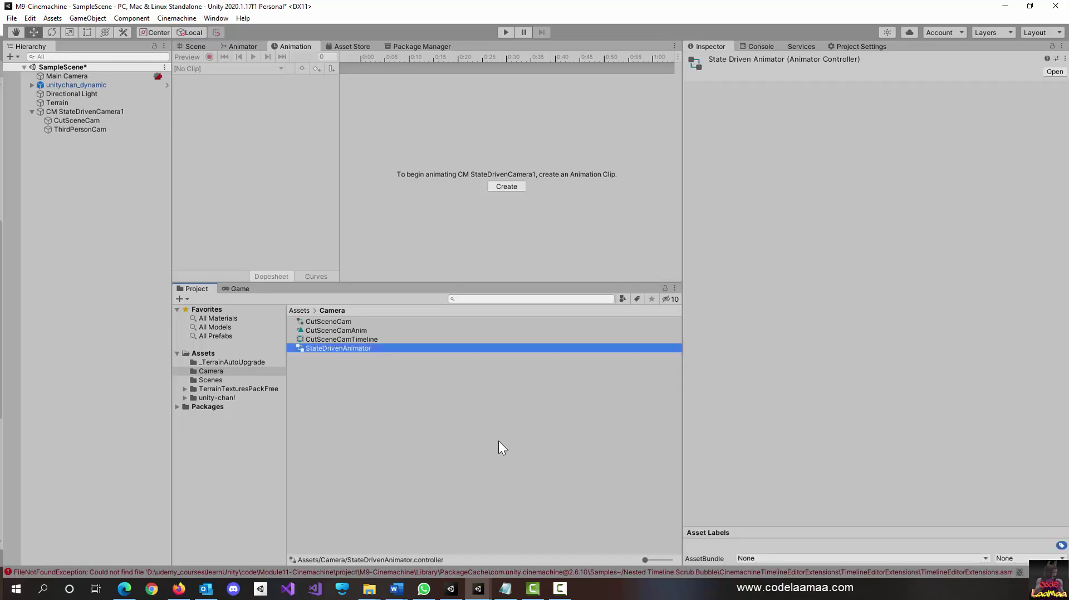
Assign StateDrivenAnimator as the Controller of CM StateDrivenCamera1's Animator component
click(118, 112)
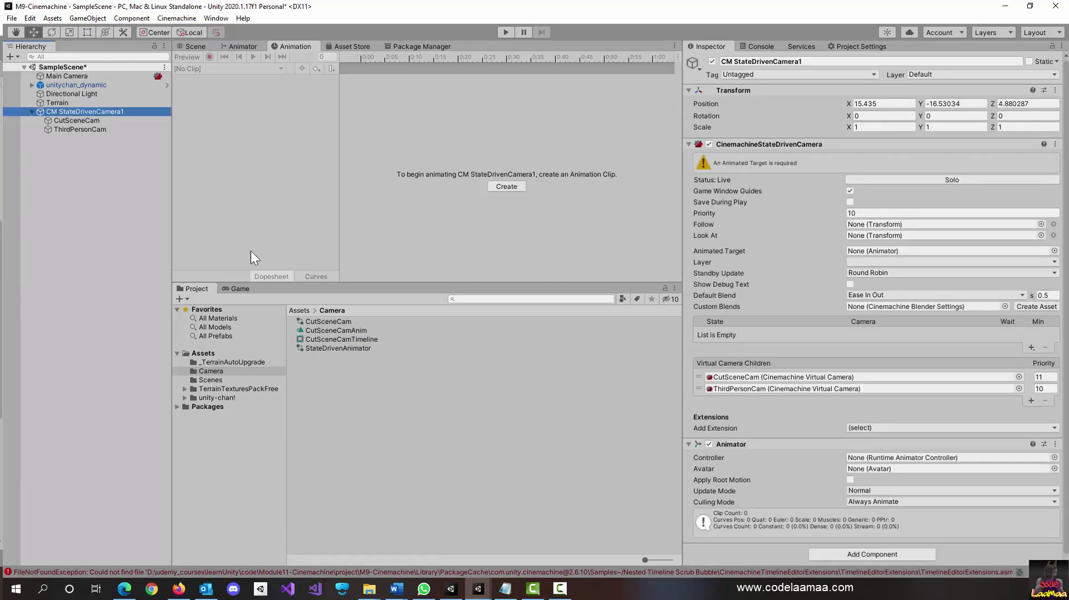
click(332, 350)
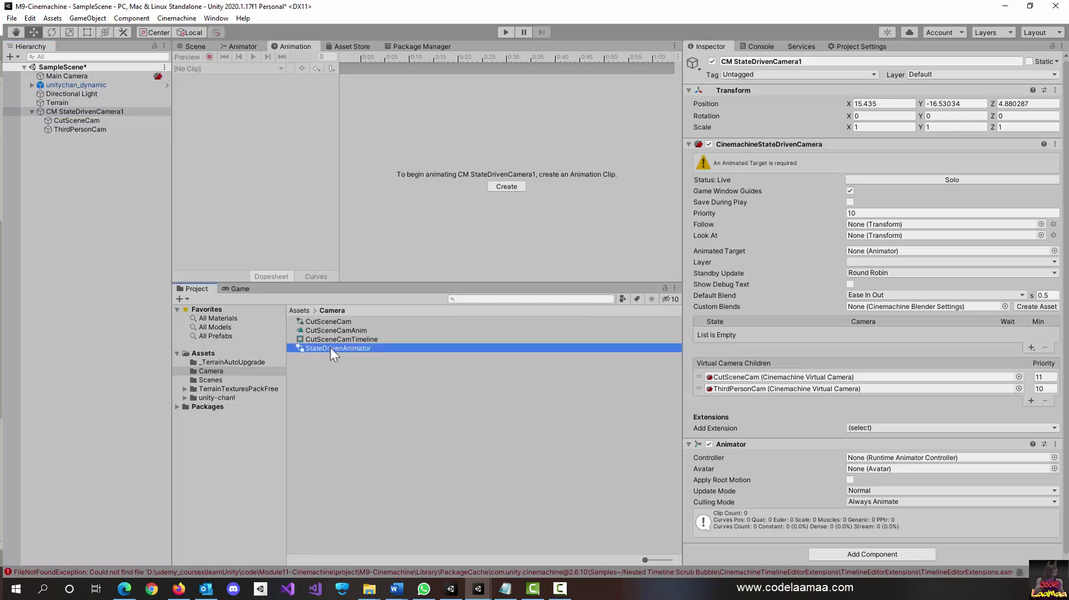
drag(330, 349, 872, 456)
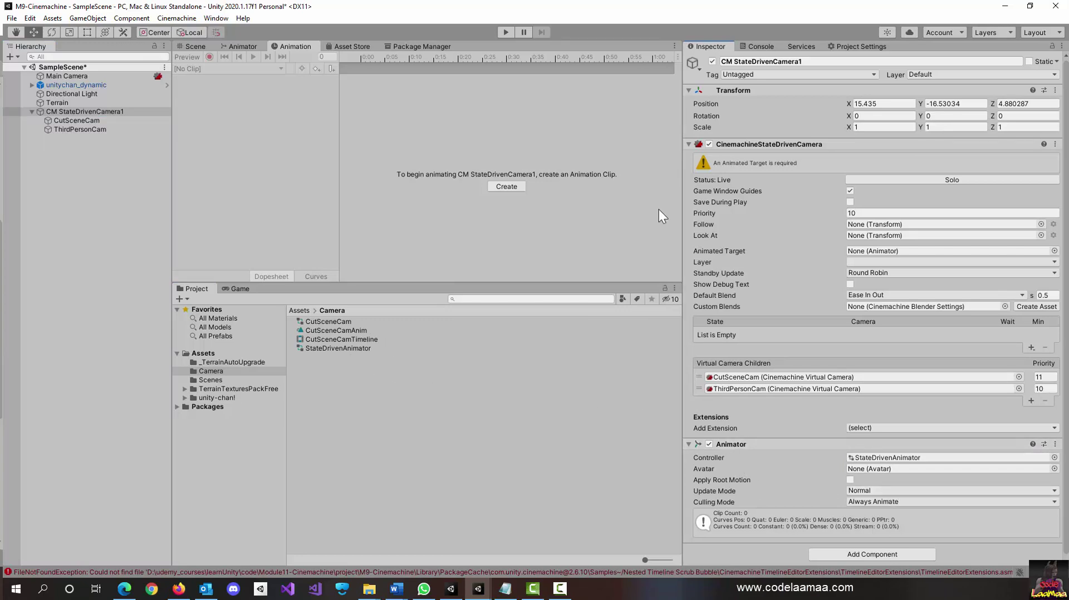
Show the StateDrivenAnimator state graph, move the Exit node close to Entry, and enlarge the graph area
click(240, 46)
scroll(522, 156, down, 5)
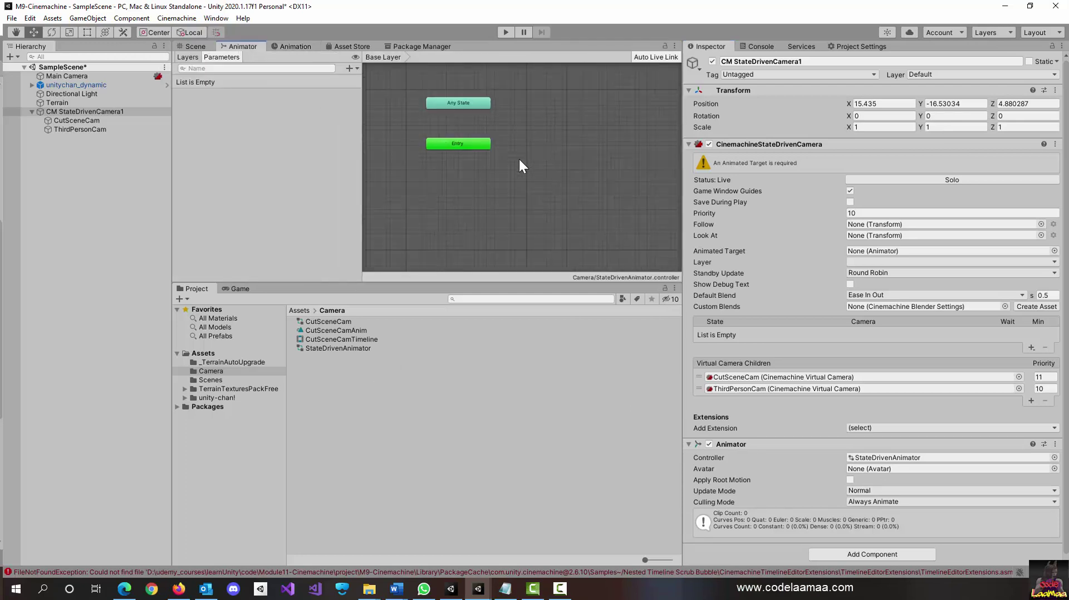
middle_drag(432, 123, 436, 146)
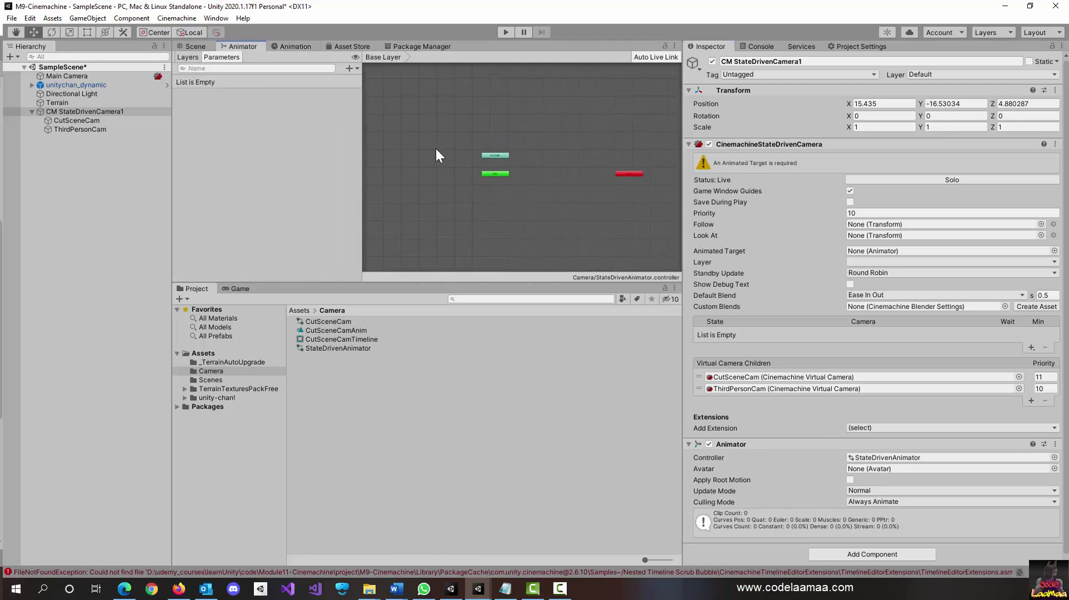
scroll(474, 178, up, 5)
scroll(493, 192, down, 4)
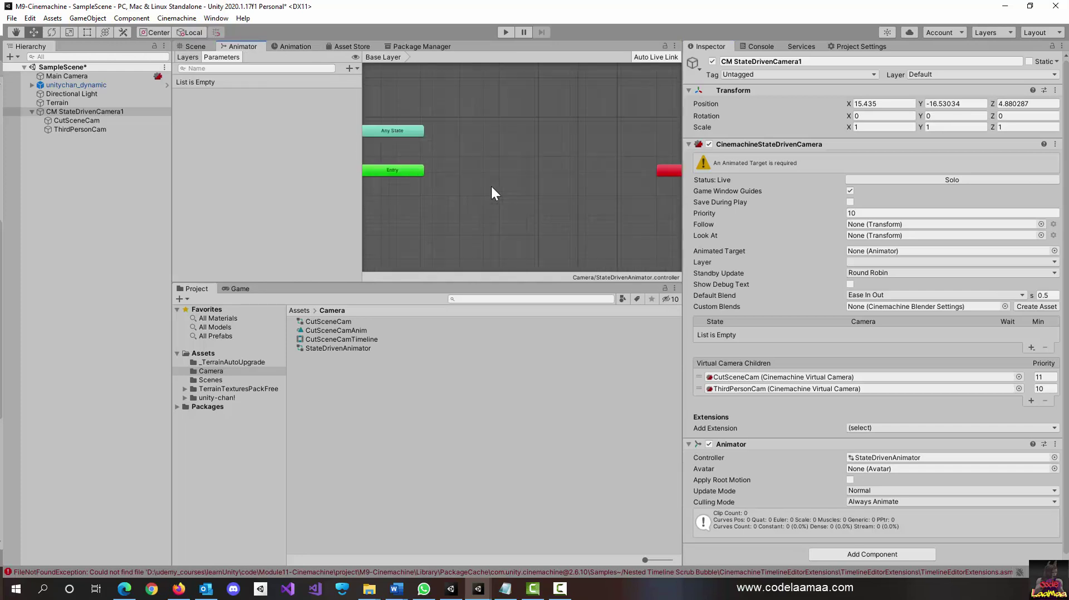
drag(629, 176, 486, 202)
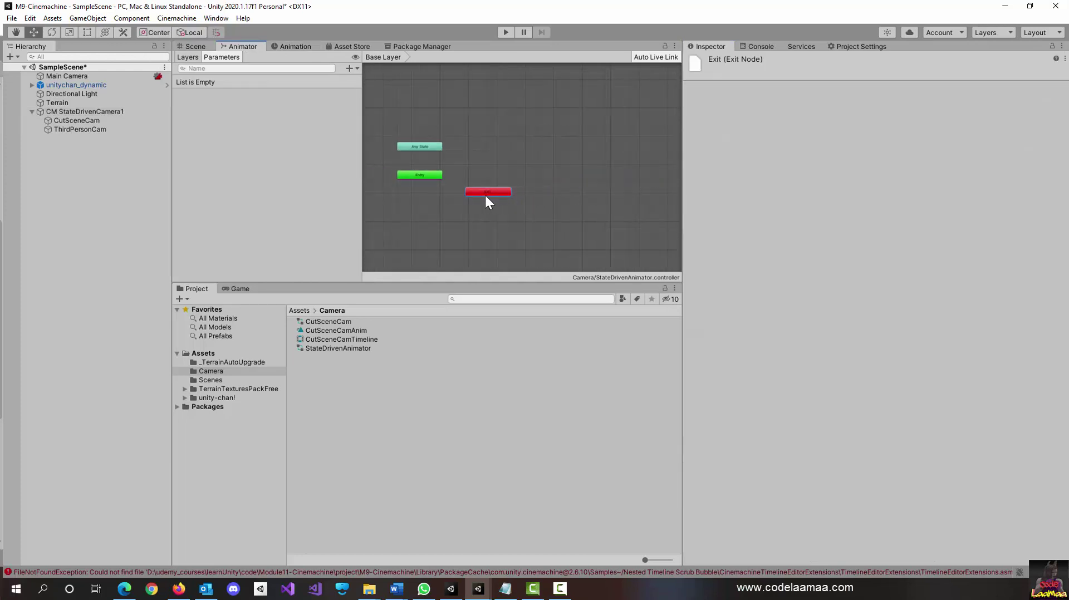
middle_drag(456, 184, 477, 189)
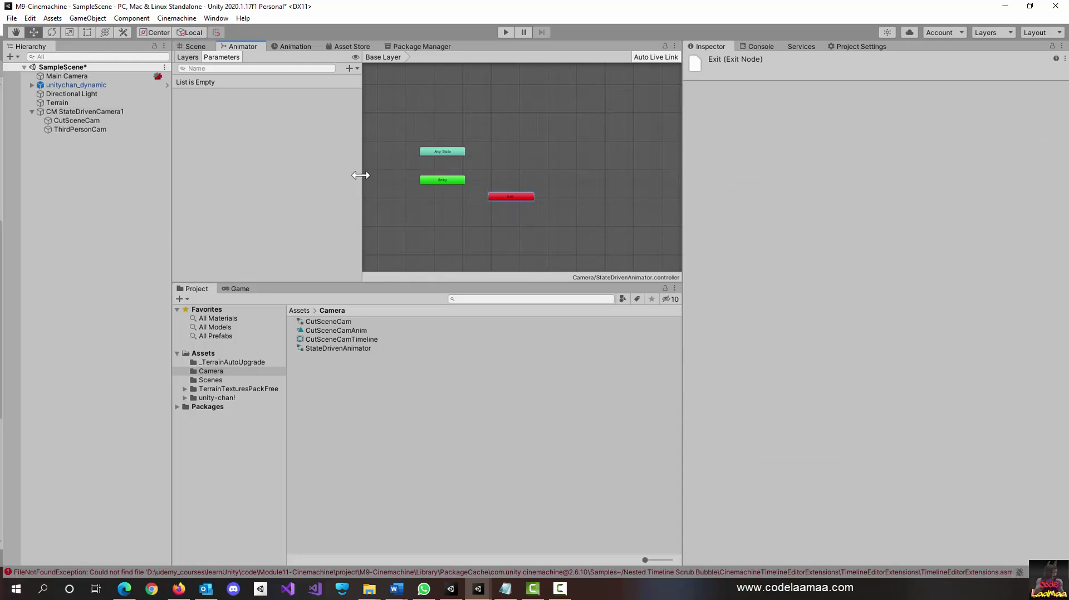
drag(361, 175, 272, 168)
scroll(418, 194, up, 5)
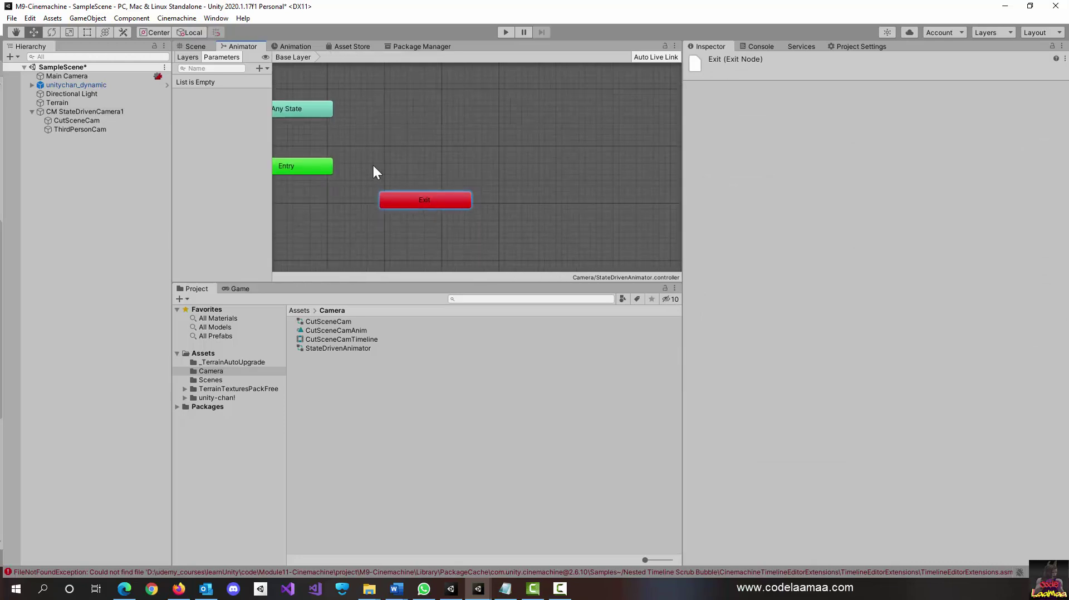
middle_drag(373, 167, 466, 182)
scroll(475, 177, down, 1)
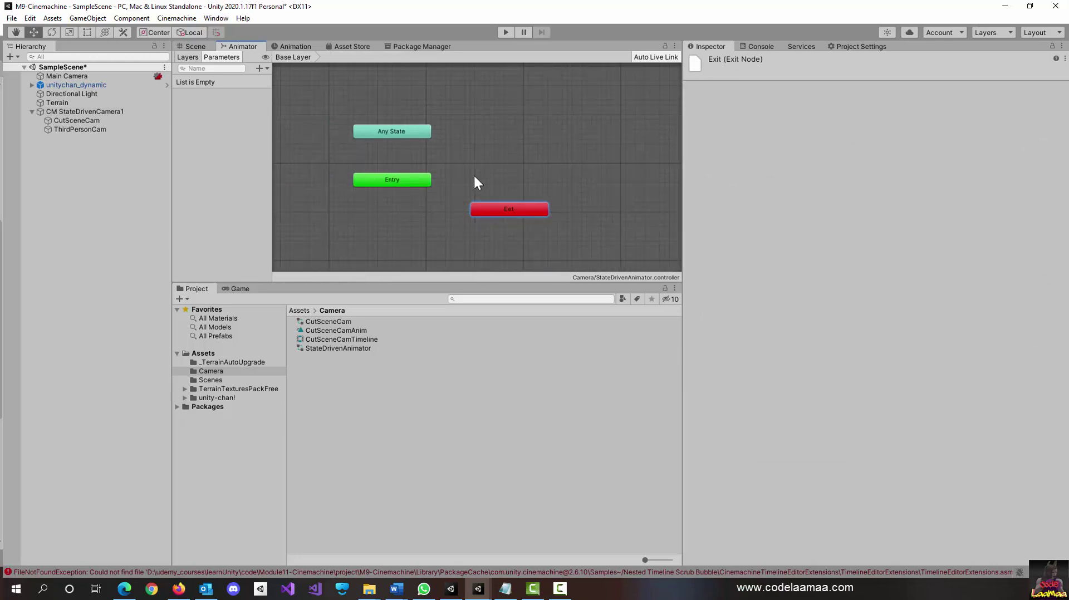
Create an empty state in the StateDrivenAnimator graph and place it above Exit, beside Any State
click(366, 348)
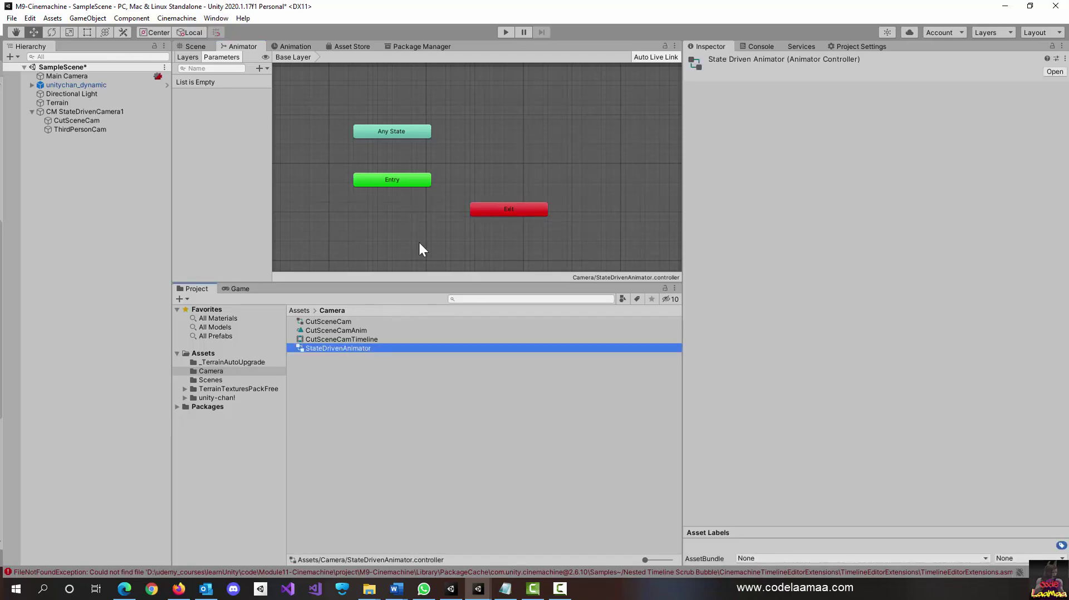
click(480, 139)
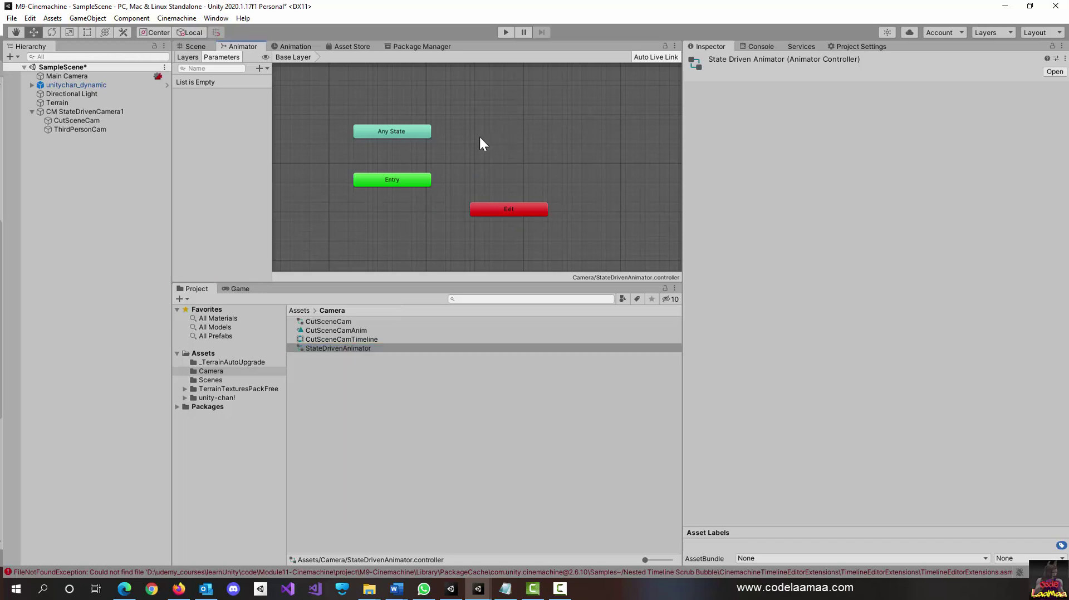
right_click(479, 137)
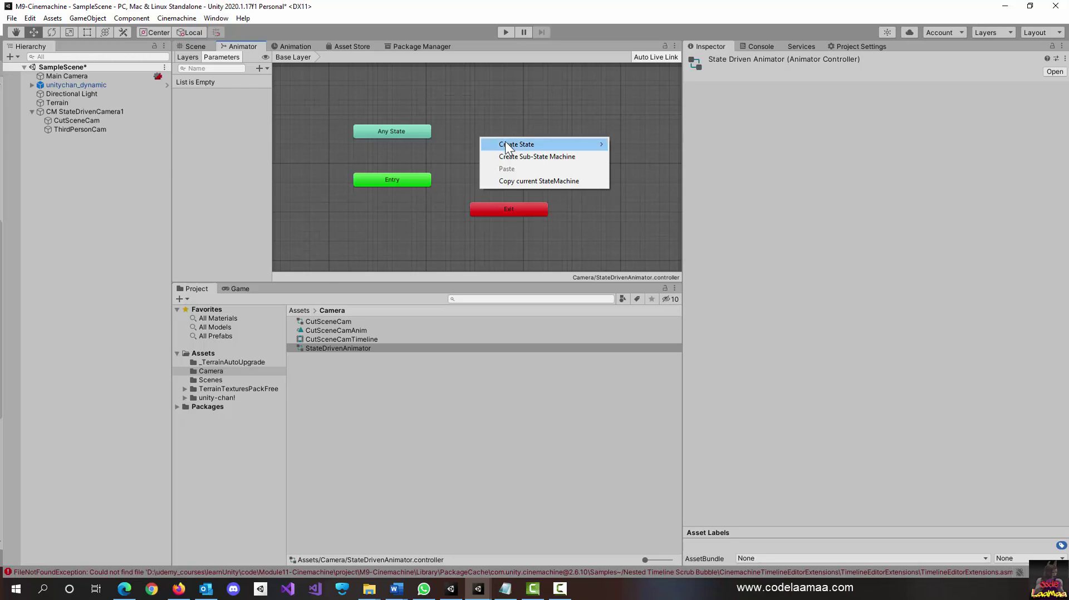
mouse_move(510, 146)
click(632, 146)
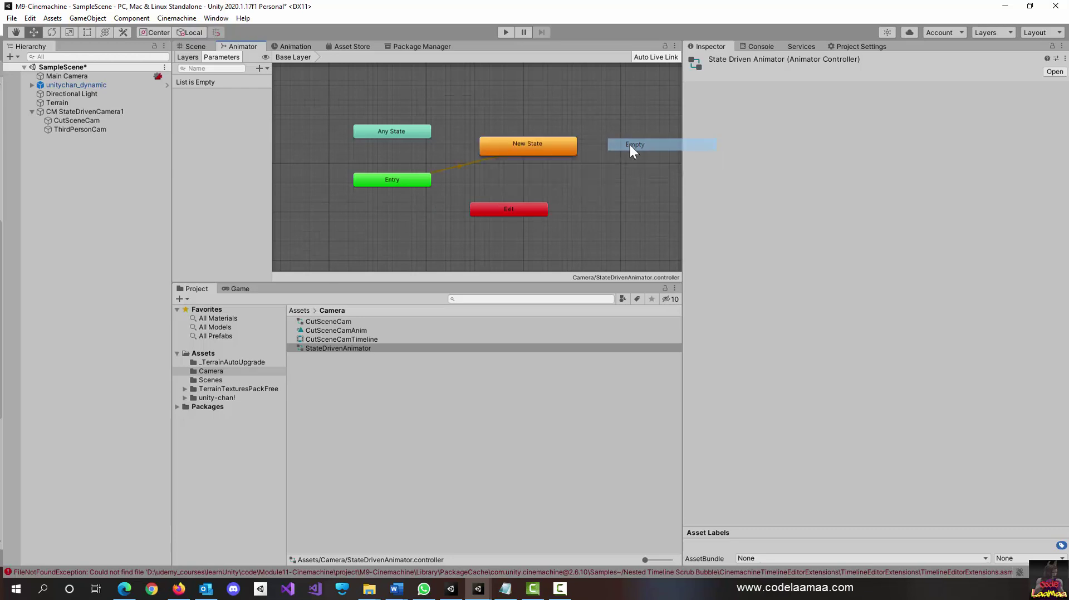
click(539, 146)
drag(539, 140, 528, 126)
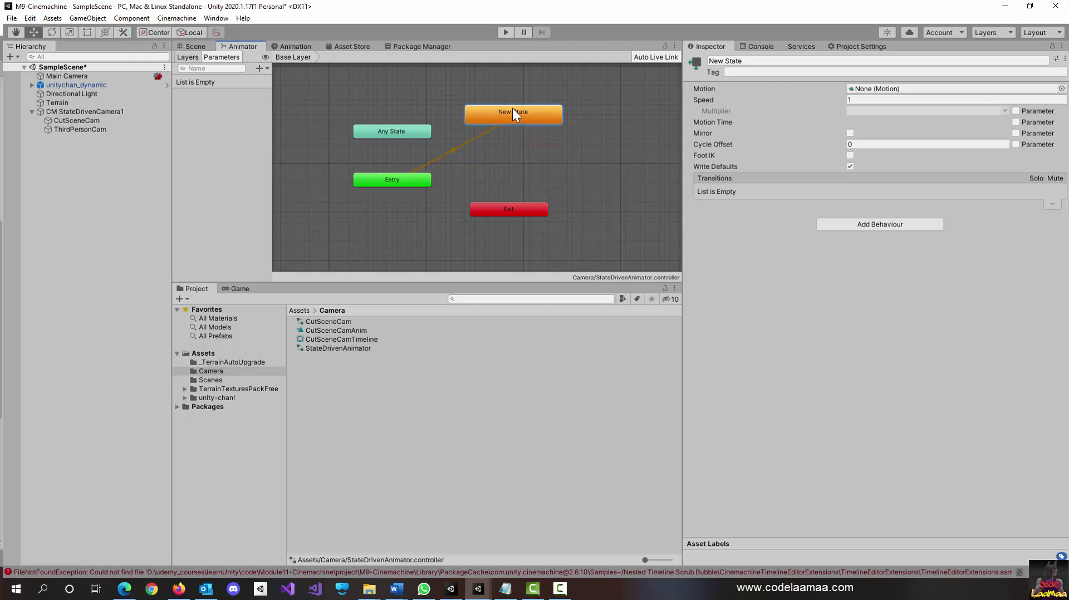
Create a second empty state in the StateDrivenAnimator graph, between the orange default state and Exit
right_click(529, 158)
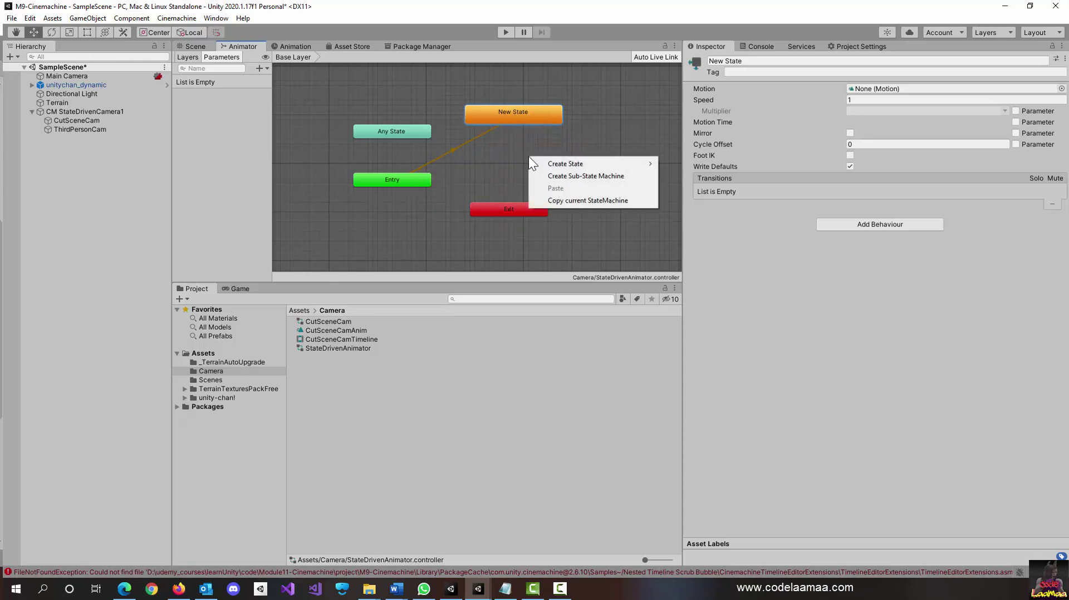
mouse_move(624, 161)
click(682, 163)
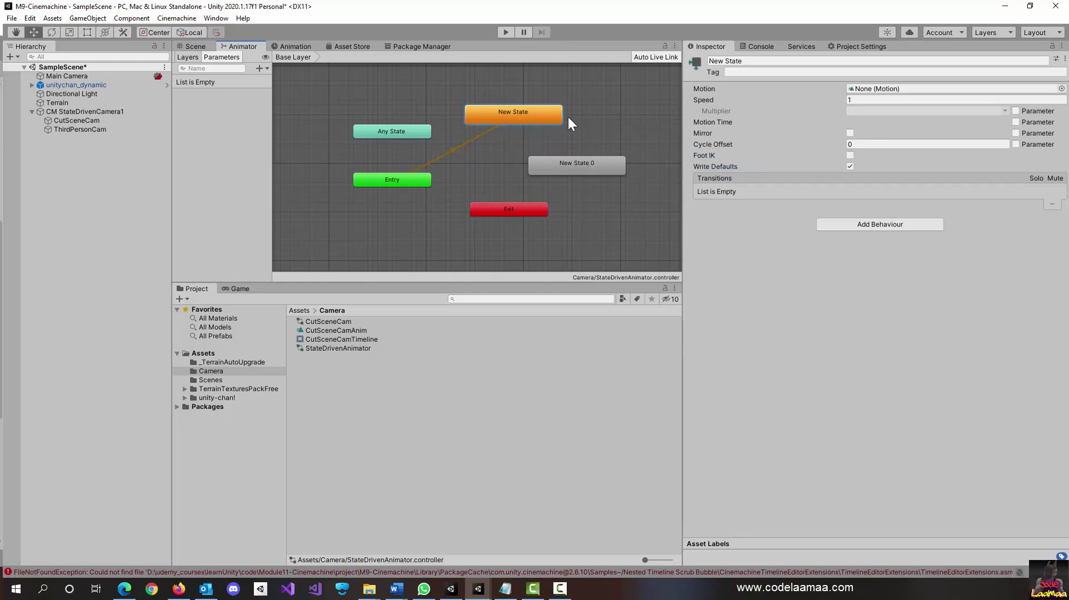
Rename the orange default state CutSceneCam and the second, grey state FollowCam
click(790, 61)
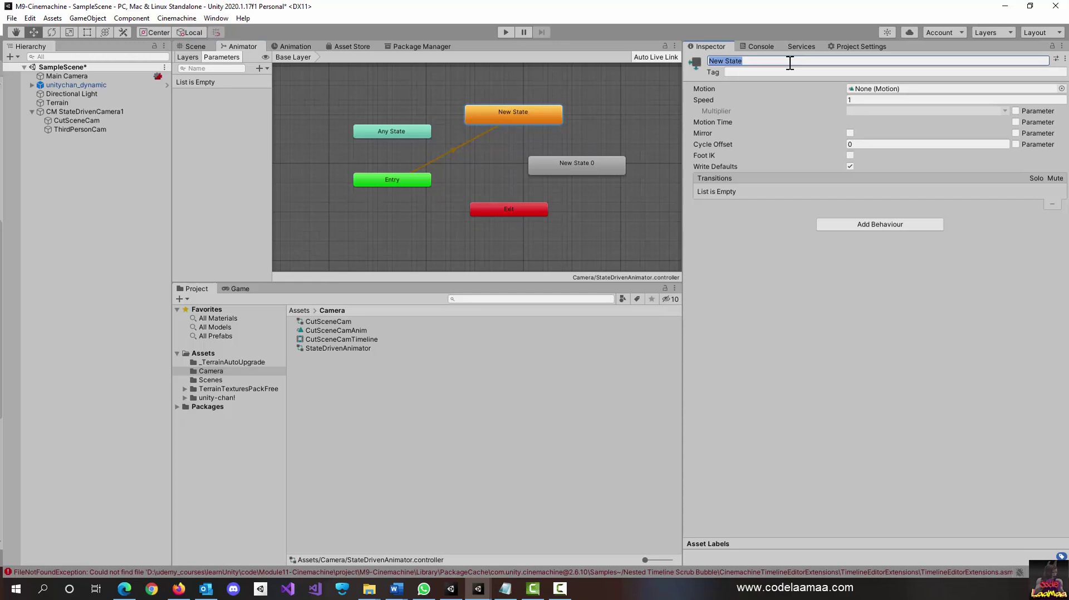
text(CutSceneCam)
key(Tab)
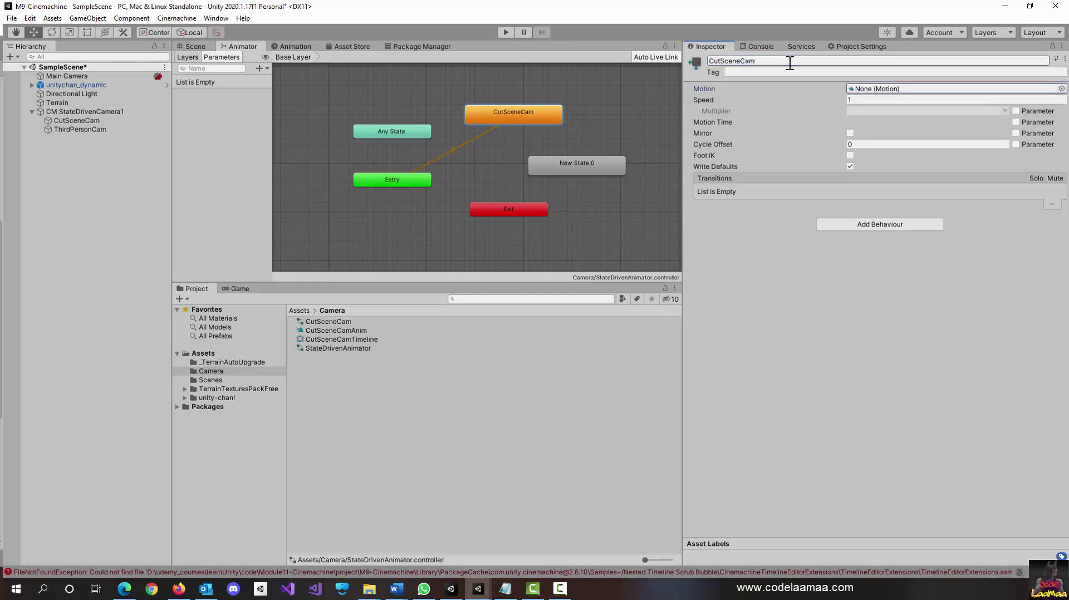
click(592, 163)
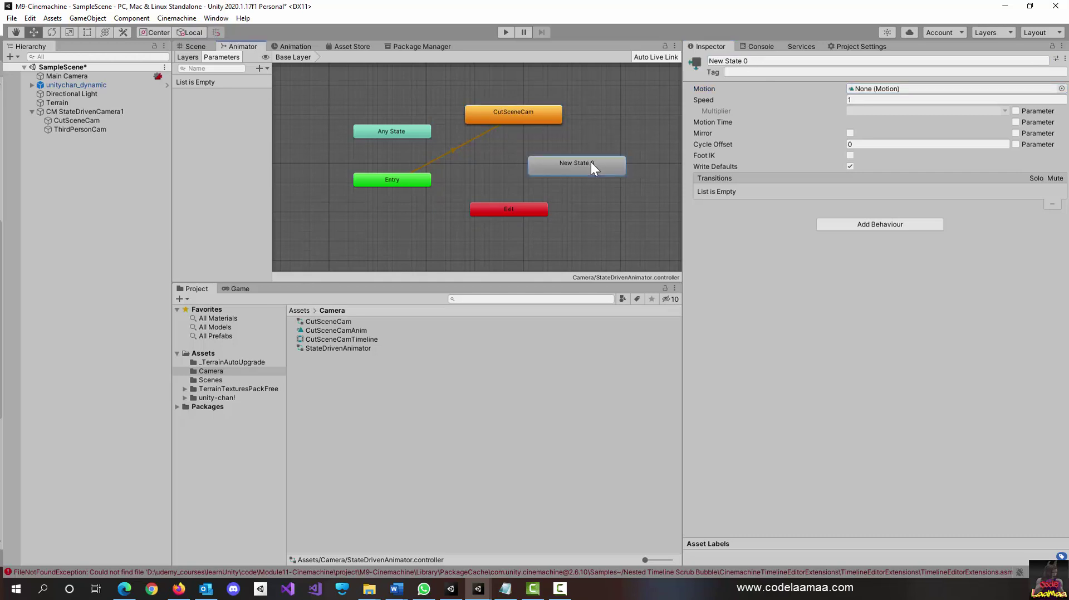
click(768, 60)
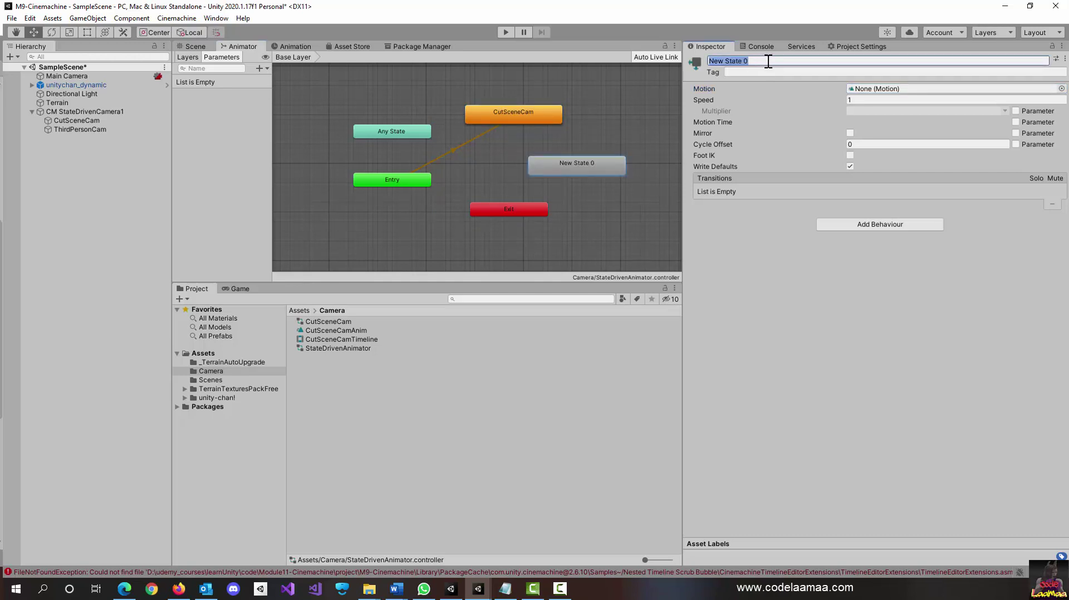
text(FollowCam)
key(Tab)
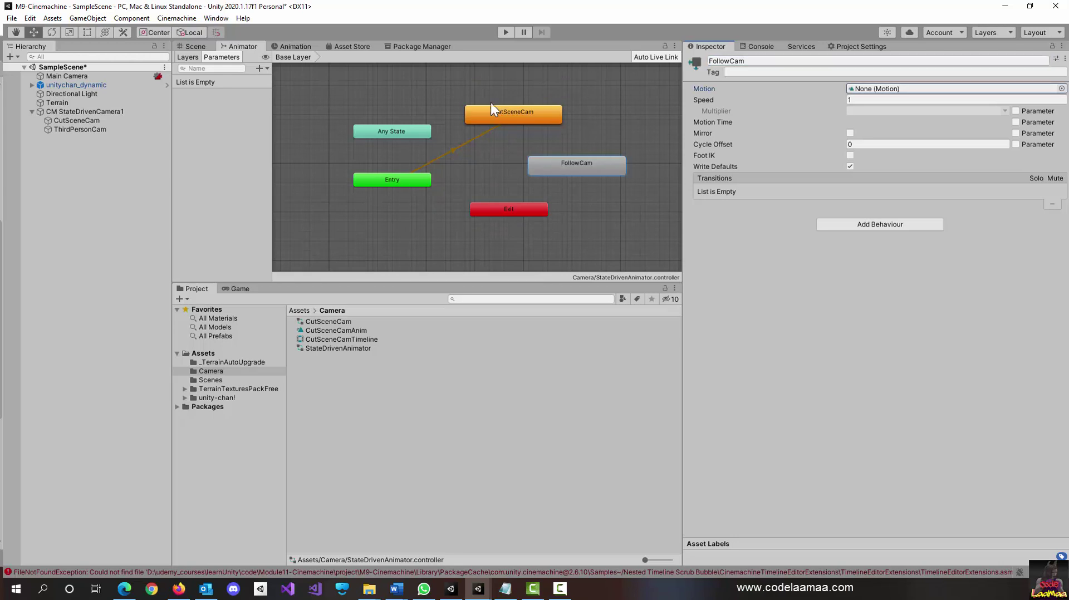
Make a transition from the CutSceneCam state to the FollowCam state and save the scene
right_click(519, 111)
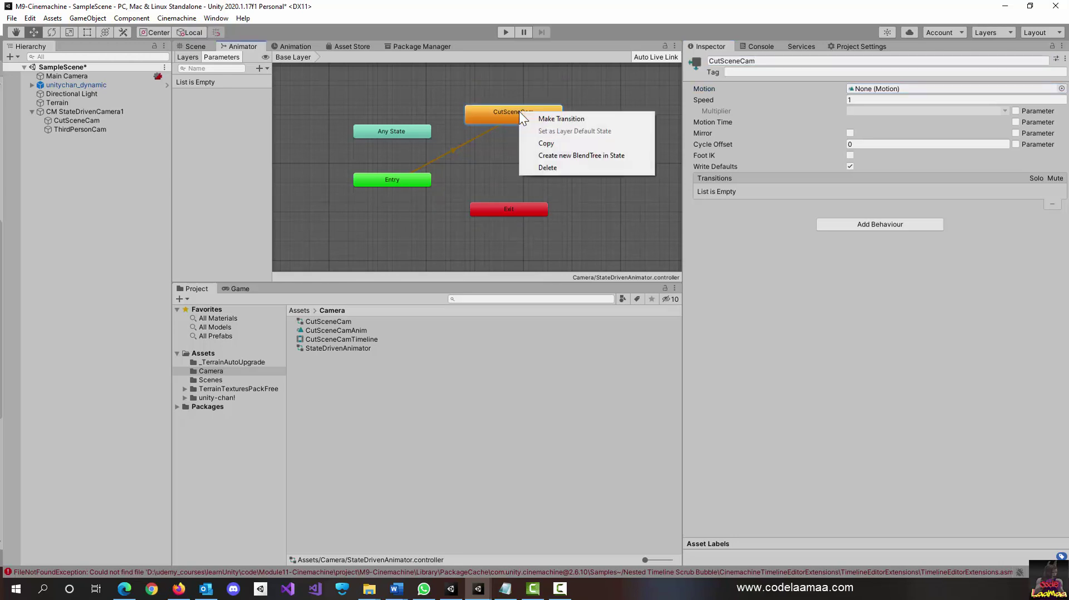
click(554, 118)
click(579, 164)
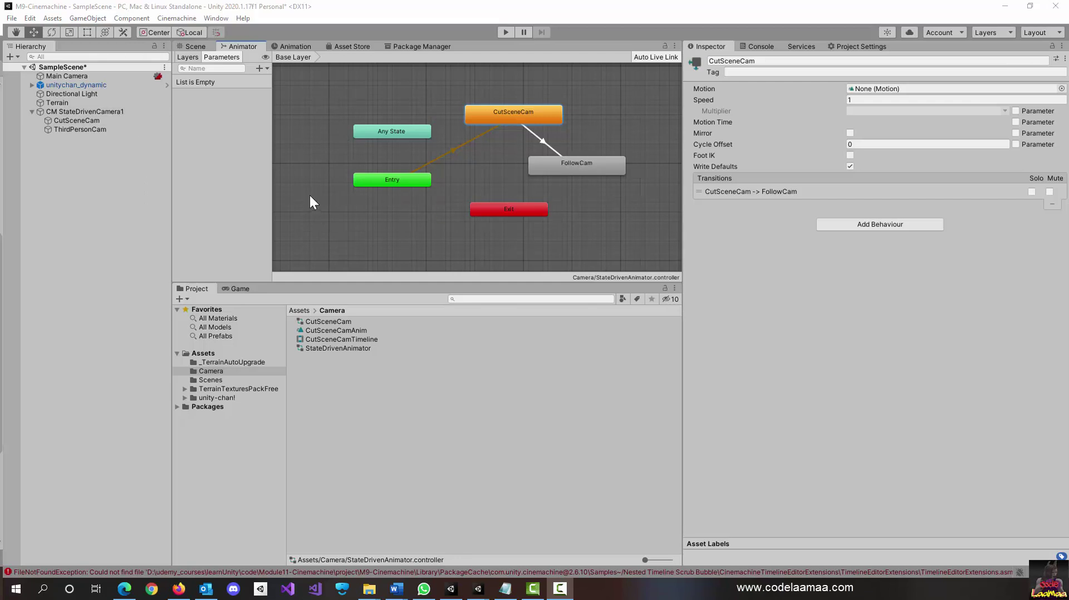
click(254, 185)
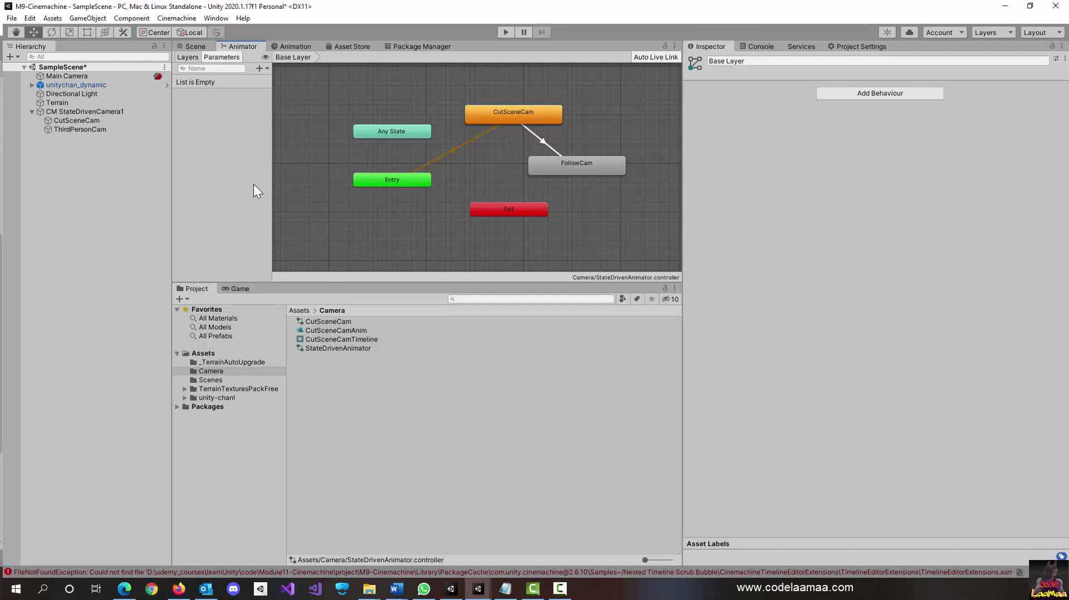
key(ctrl+s)
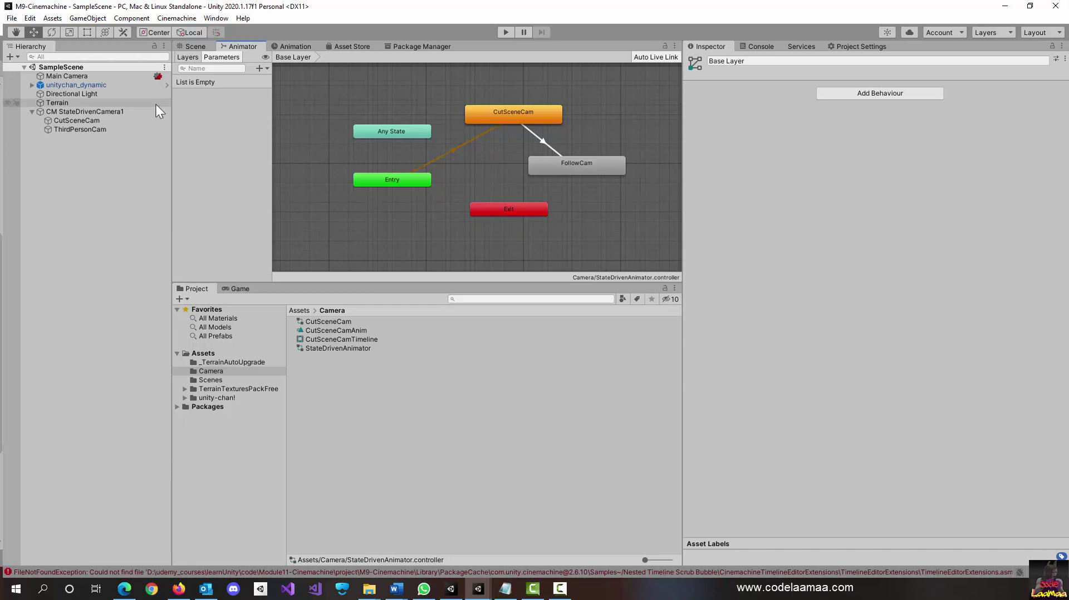
Set the Animated Target of CM StateDrivenCamera1's CinemachineStateDrivenCamera component to the camera's own Animator
click(114, 111)
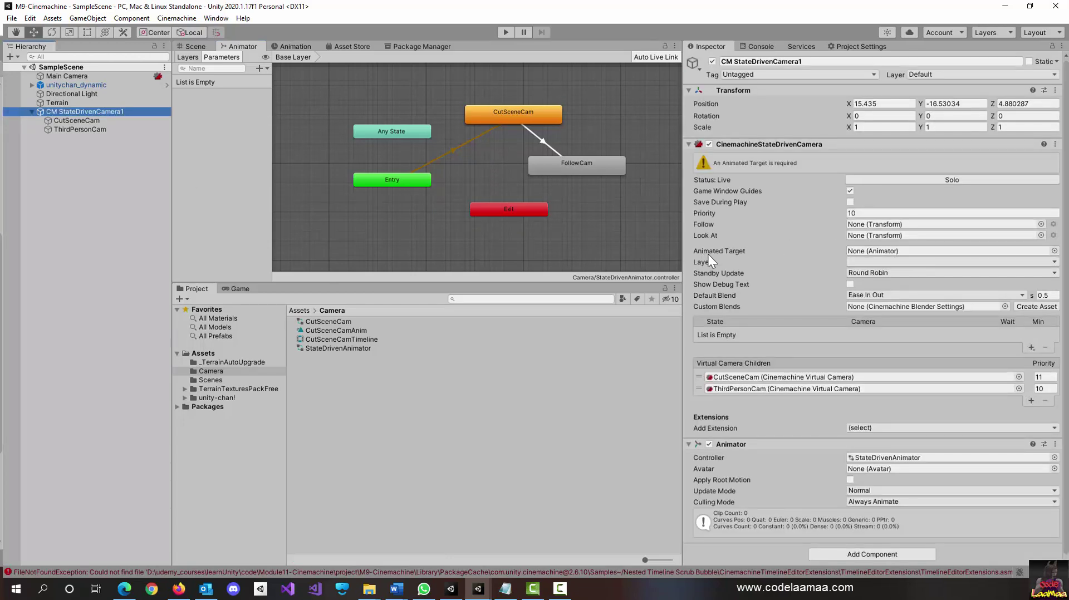
mouse_move(739, 255)
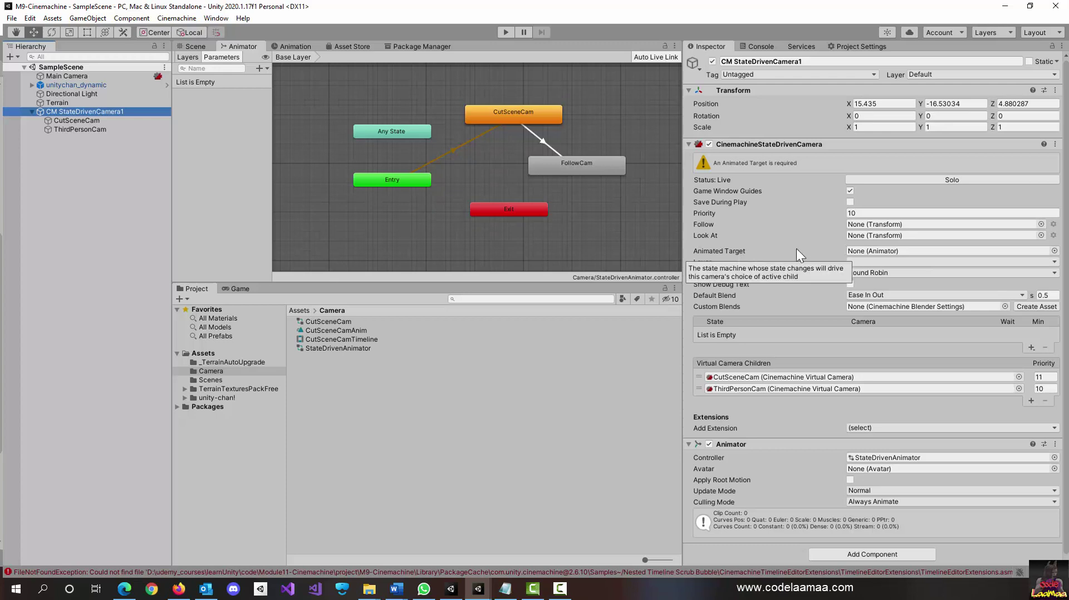
click(1054, 251)
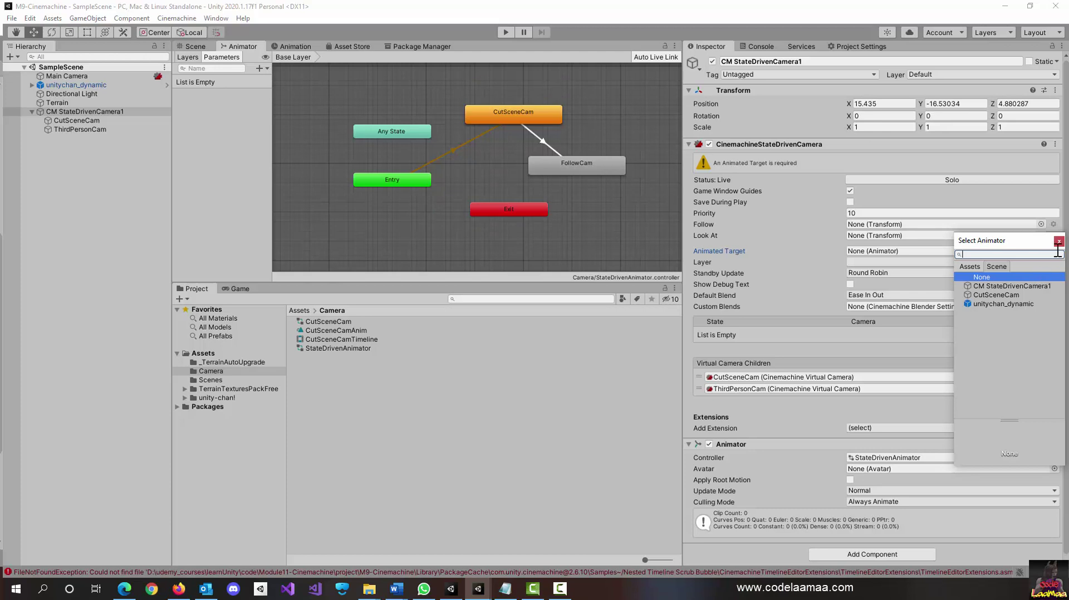
click(1031, 286)
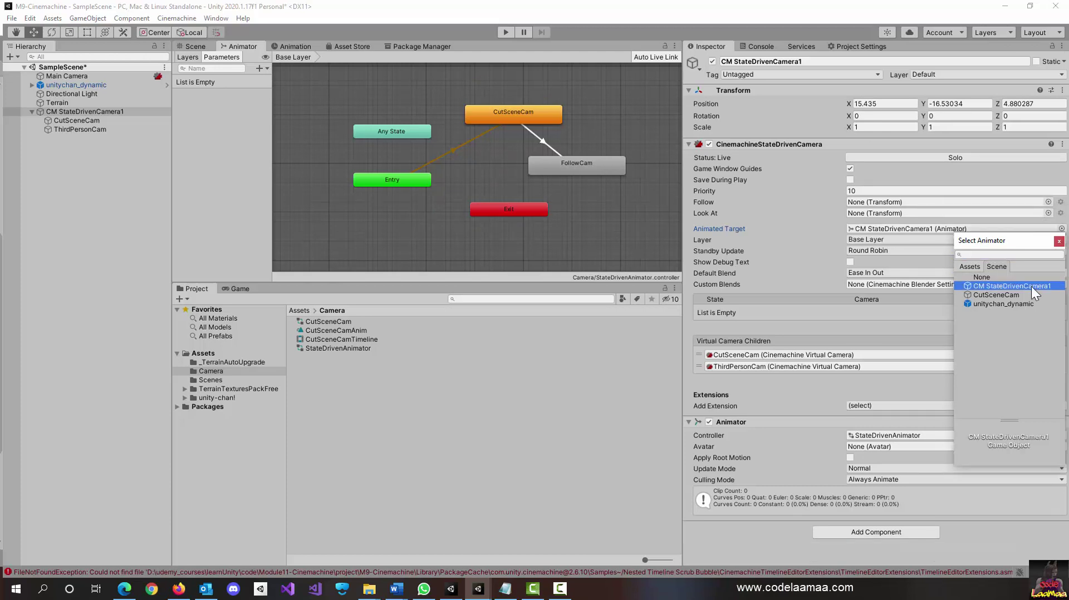
click(1058, 241)
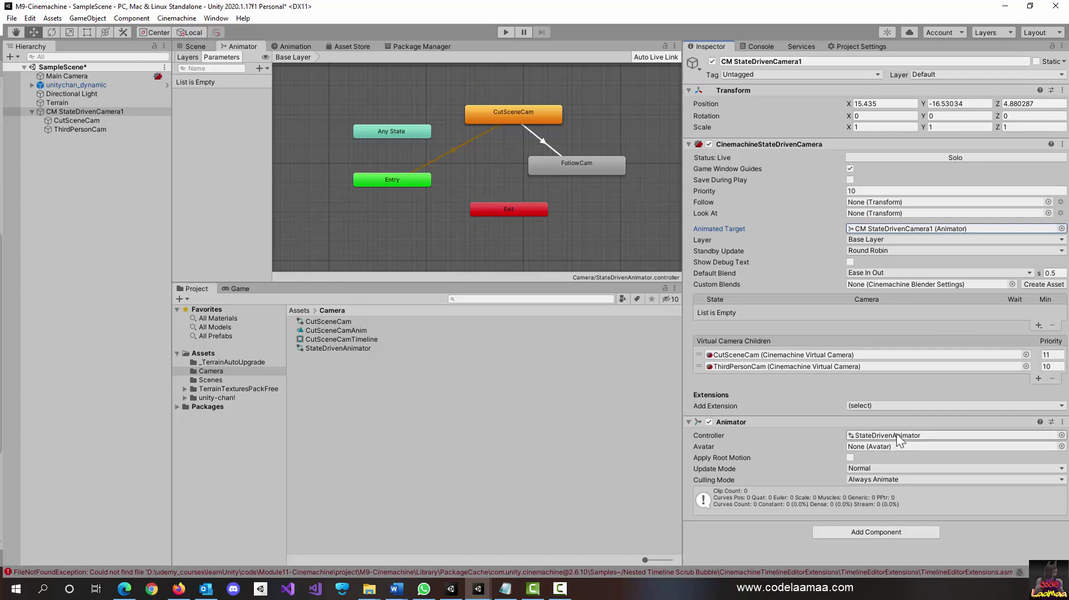
drag(338, 349, 890, 231)
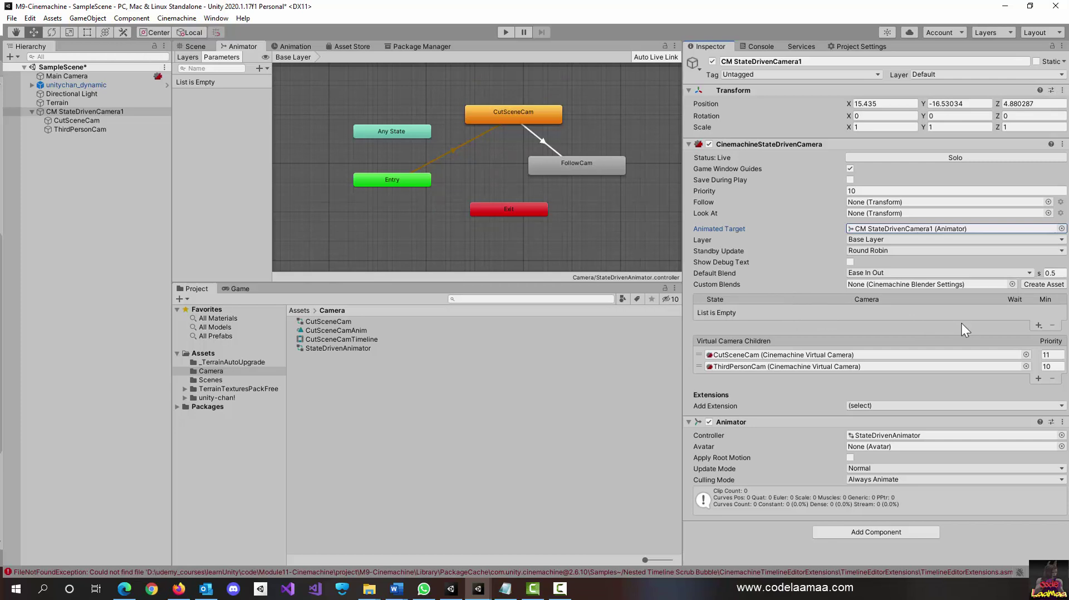
Create a Custom Blends asset for the state-driven camera, saved as CM StateDrivenCamera1 Blends.asset in the Assets/Camera folder
click(1057, 288)
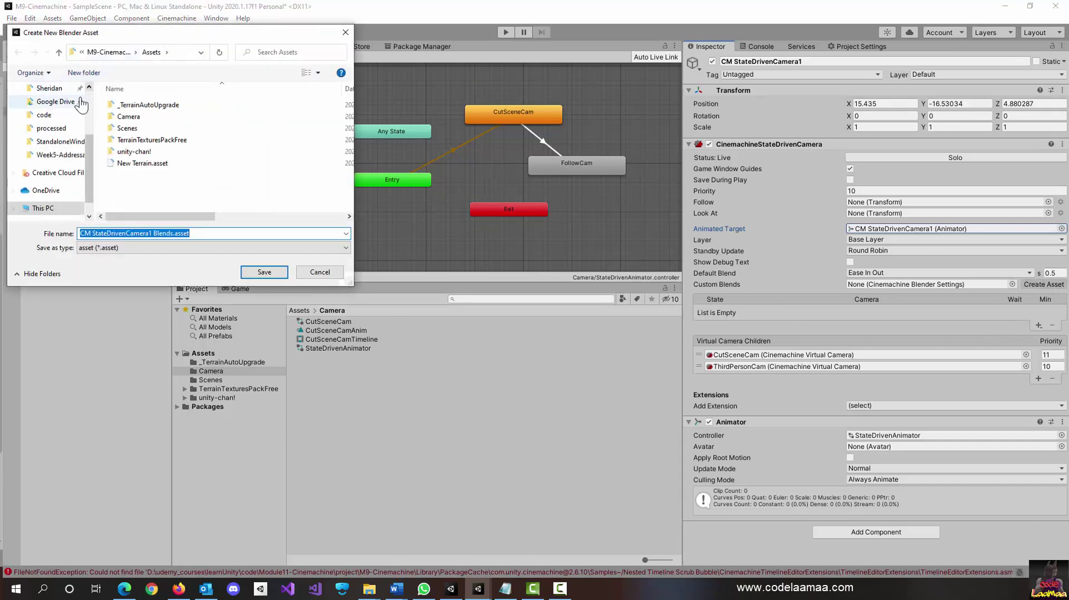
click(59, 55)
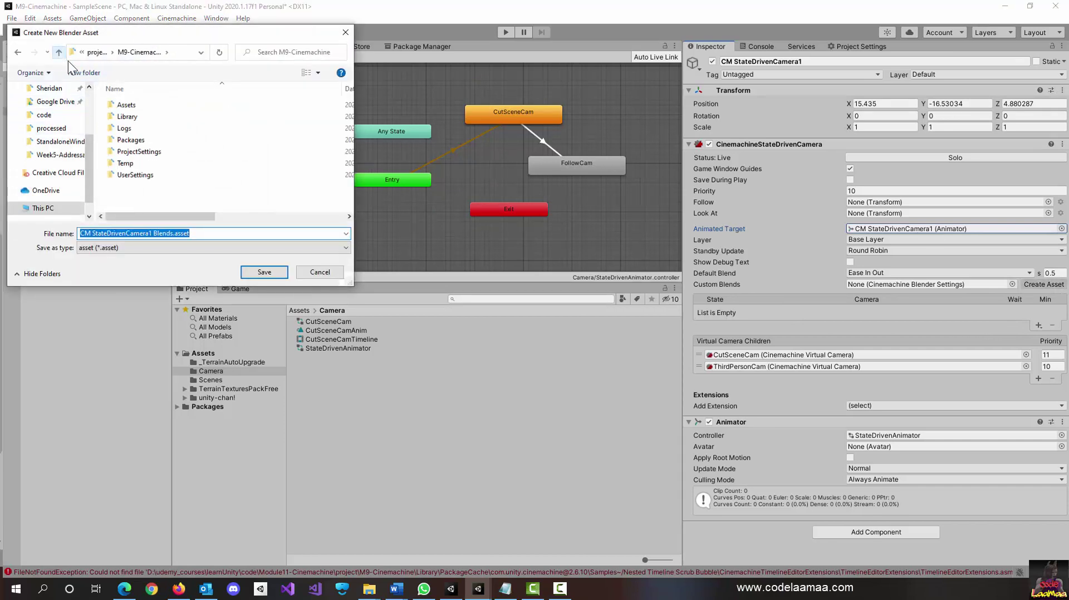
double_click(124, 106)
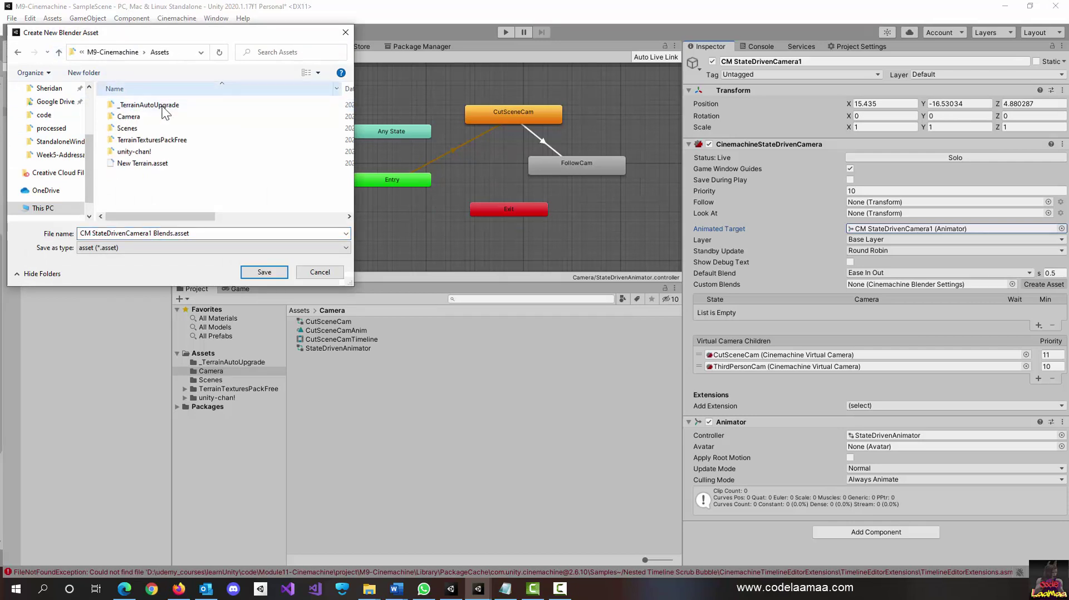
double_click(142, 118)
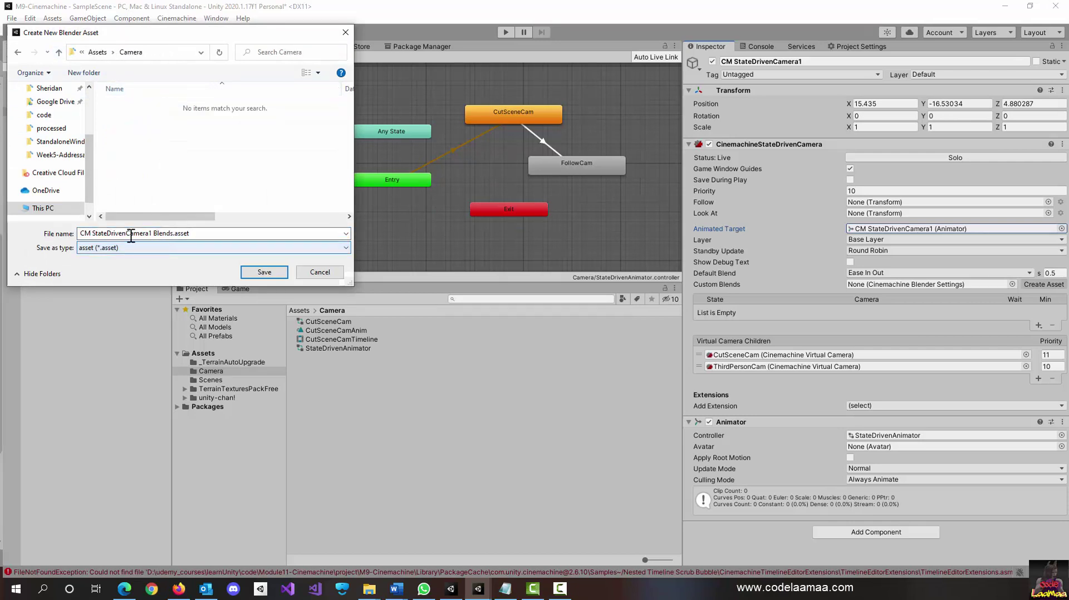
click(266, 275)
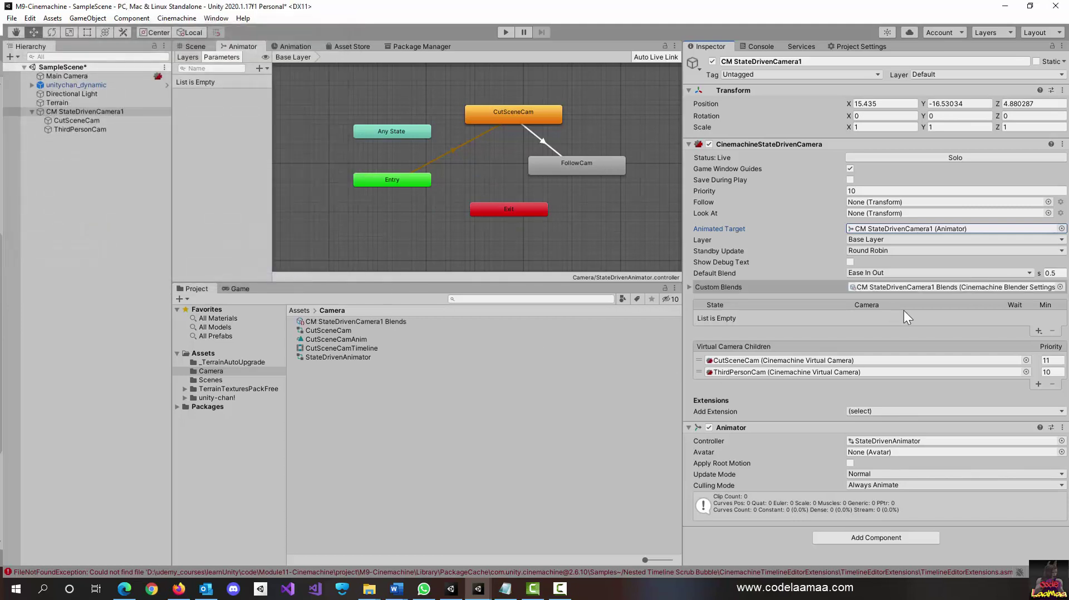
Add a custom blend from **ANY CAMERA** to CutSceneCam in the state-driven camera's Custom Blends list
click(690, 287)
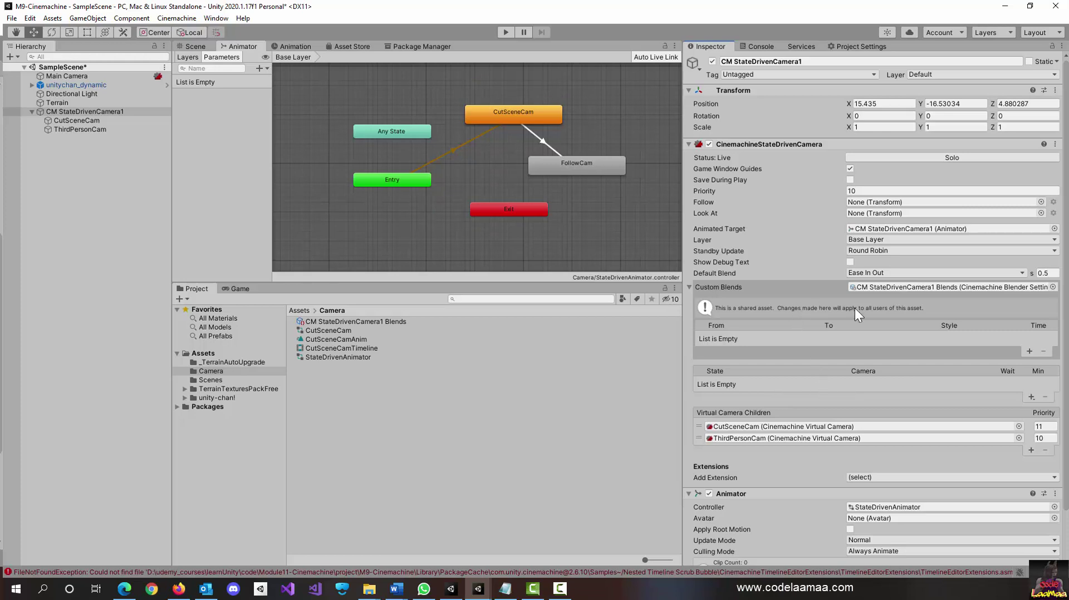
click(1029, 352)
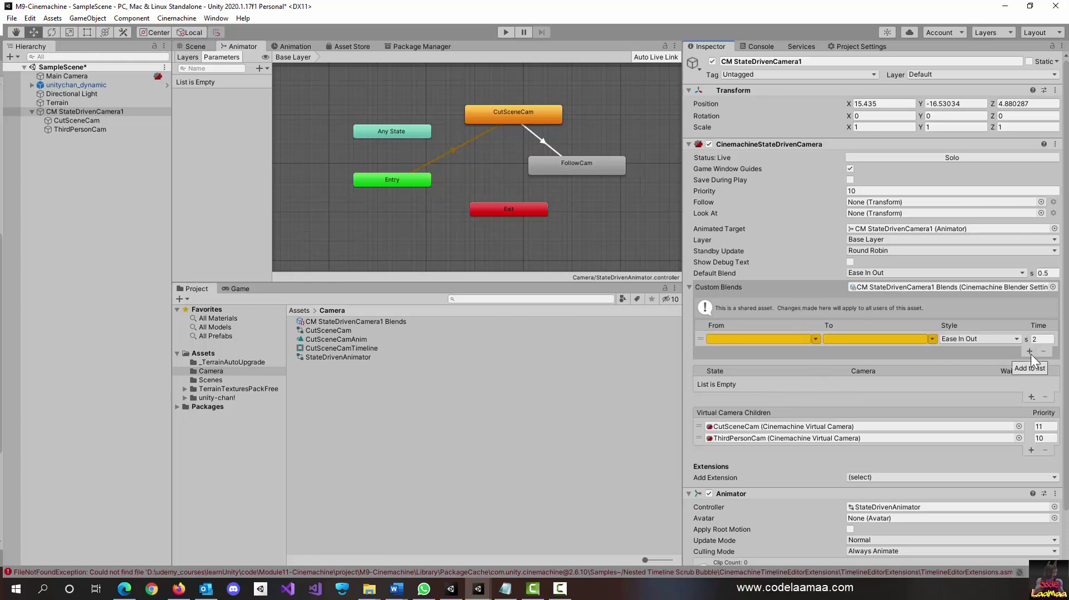
click(816, 338)
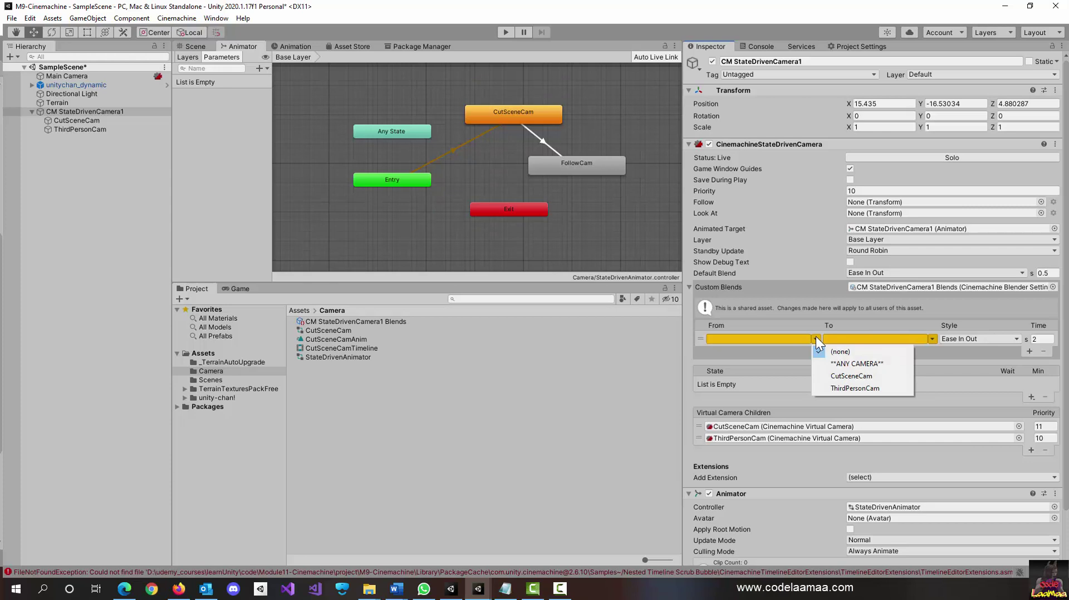
click(860, 365)
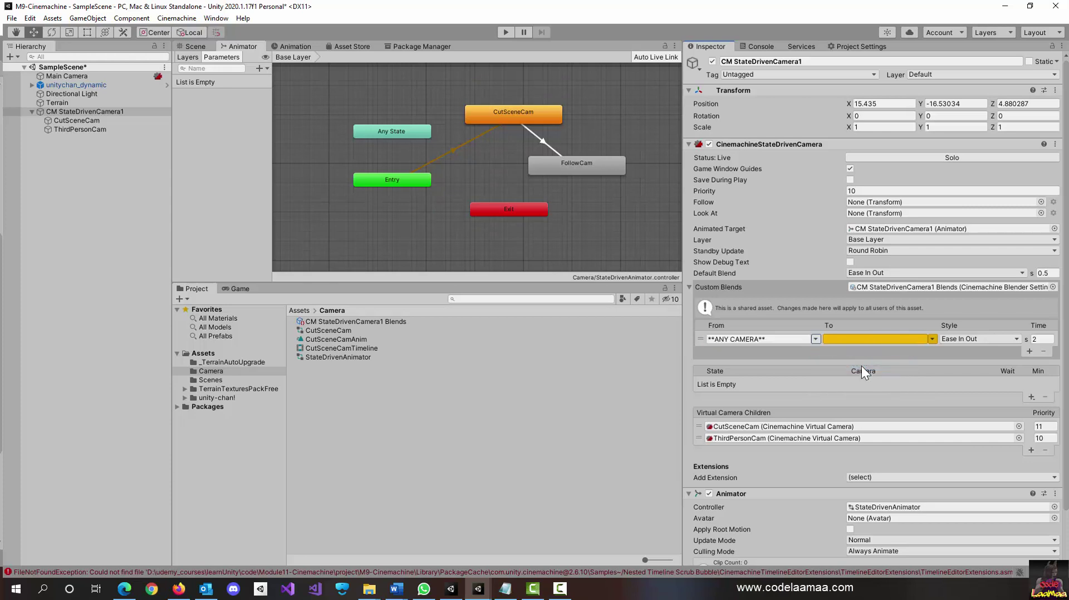
click(933, 336)
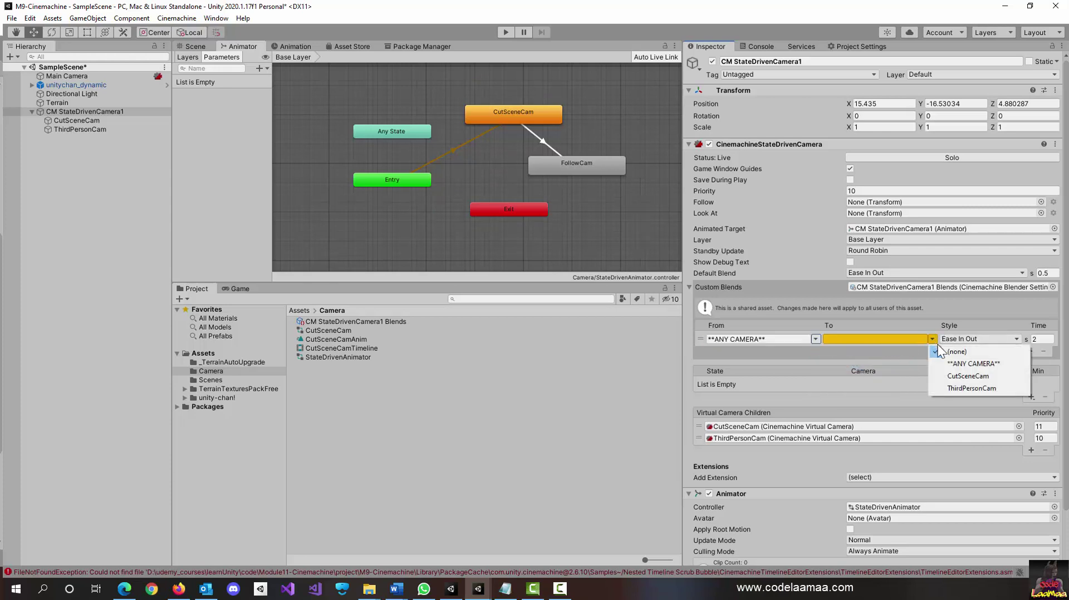
click(958, 374)
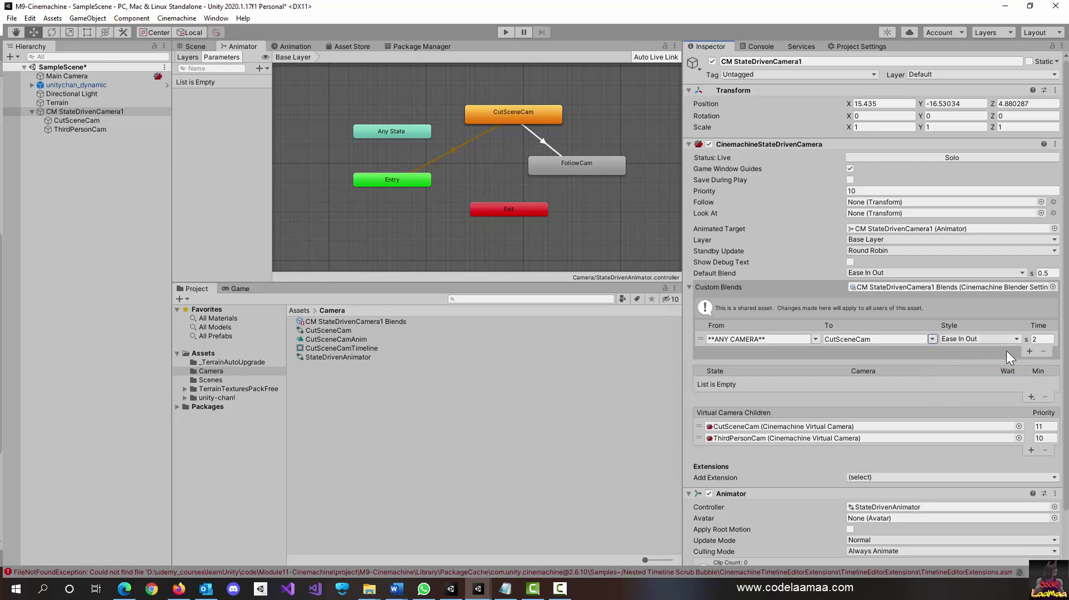
Add a second custom blend from CutSceneCam to ThirdPersonCam and check its available blend styles
click(1029, 351)
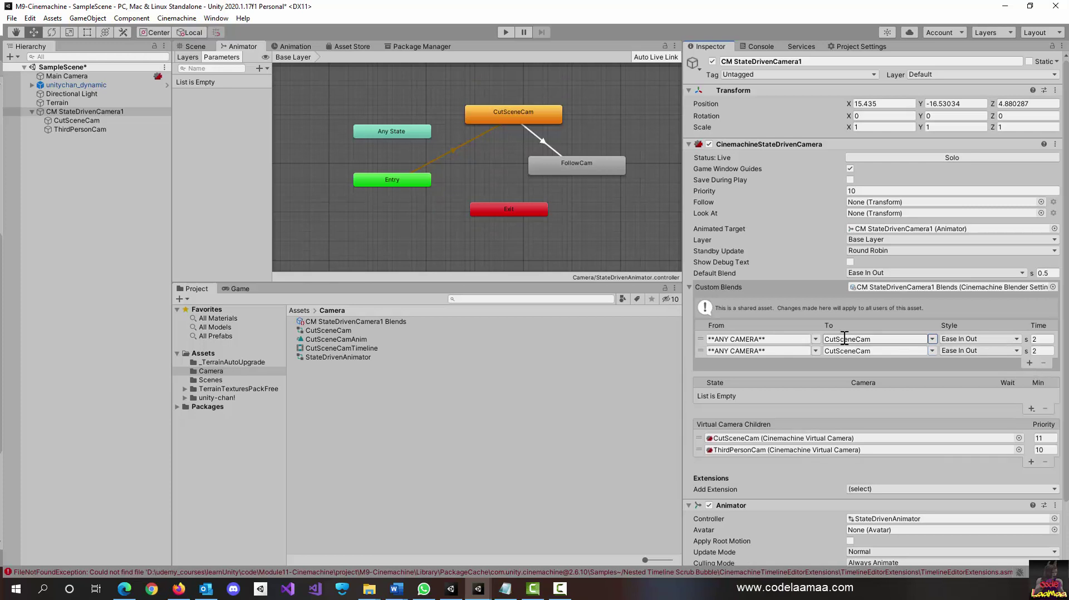
click(814, 350)
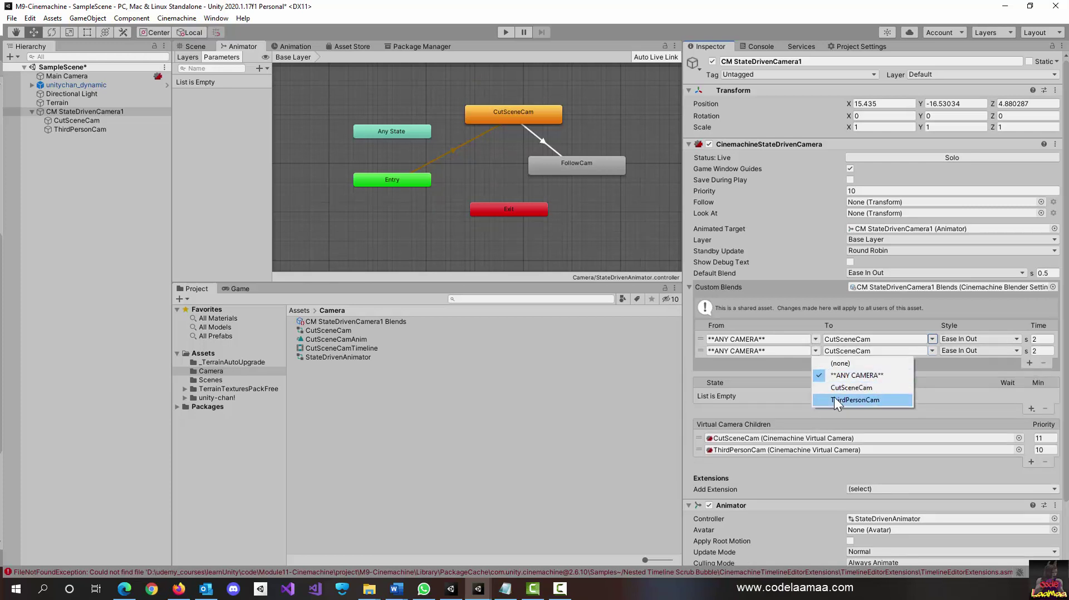
click(834, 399)
click(816, 351)
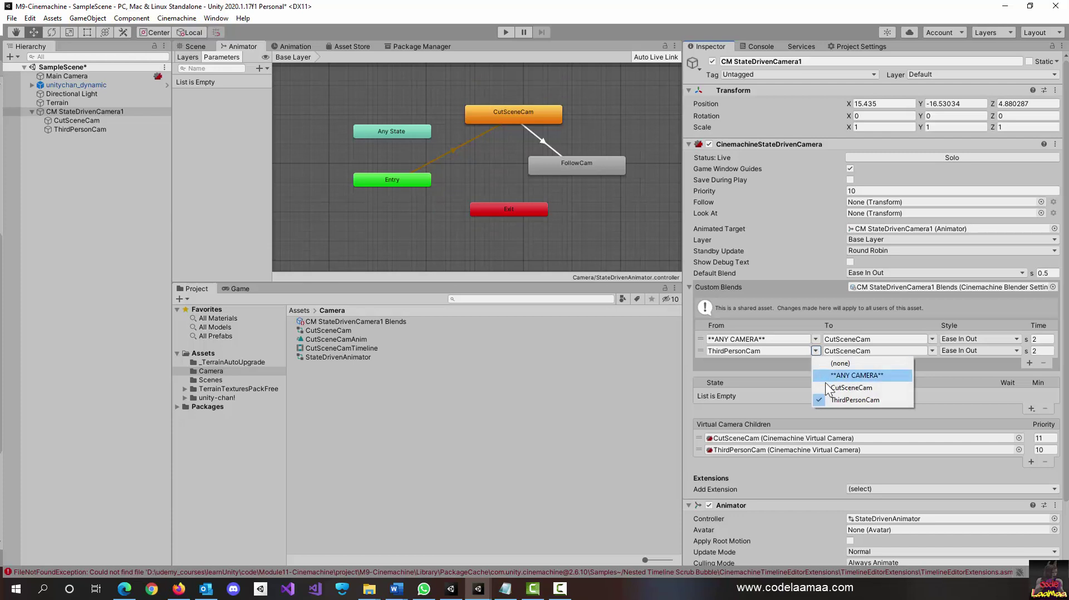
click(833, 388)
click(931, 350)
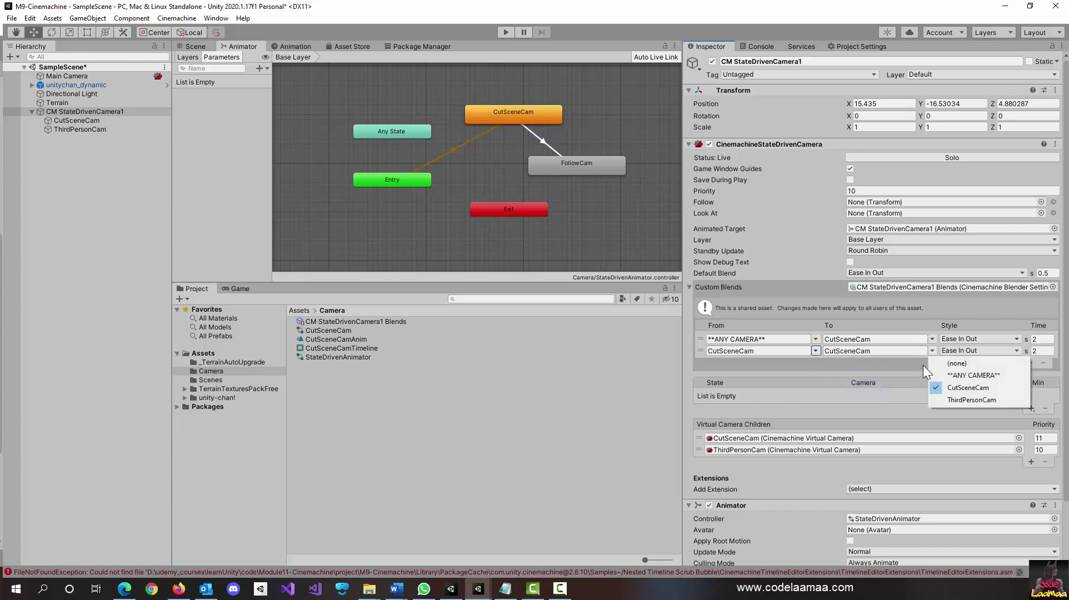
click(945, 400)
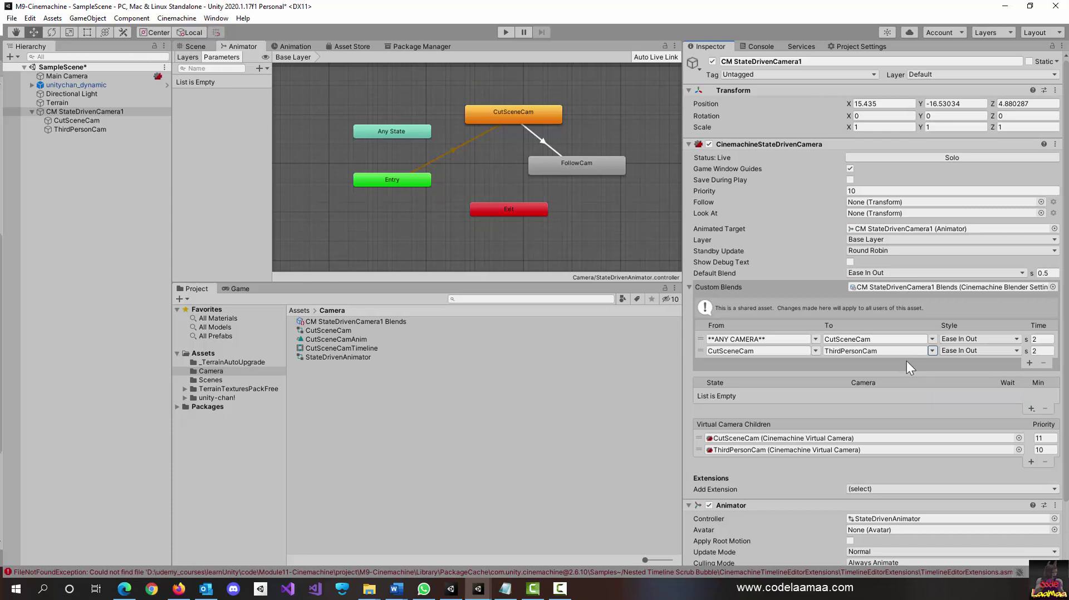
click(970, 351)
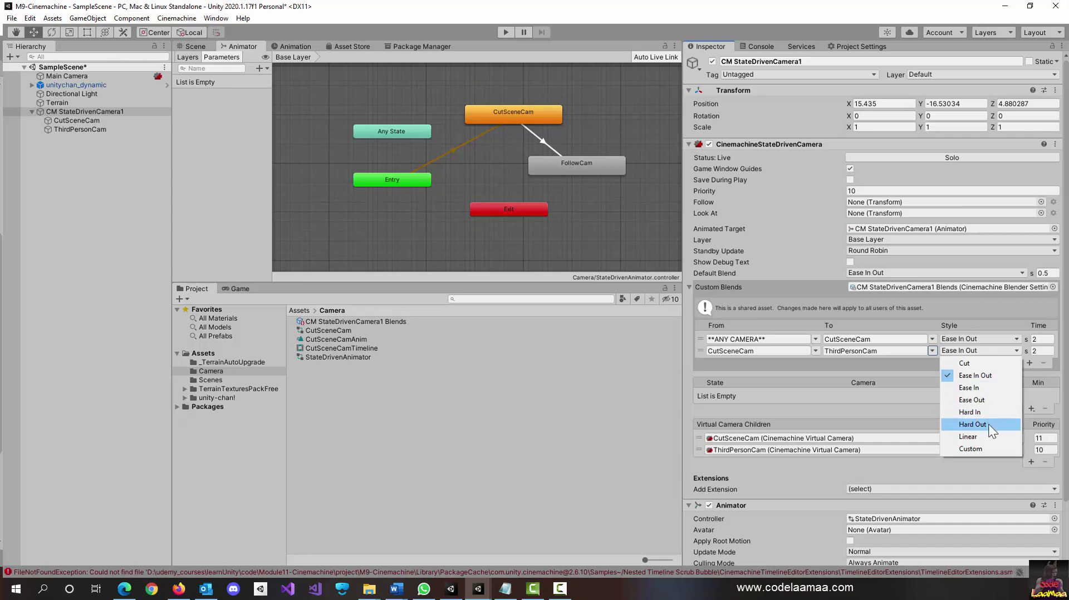
click(1017, 351)
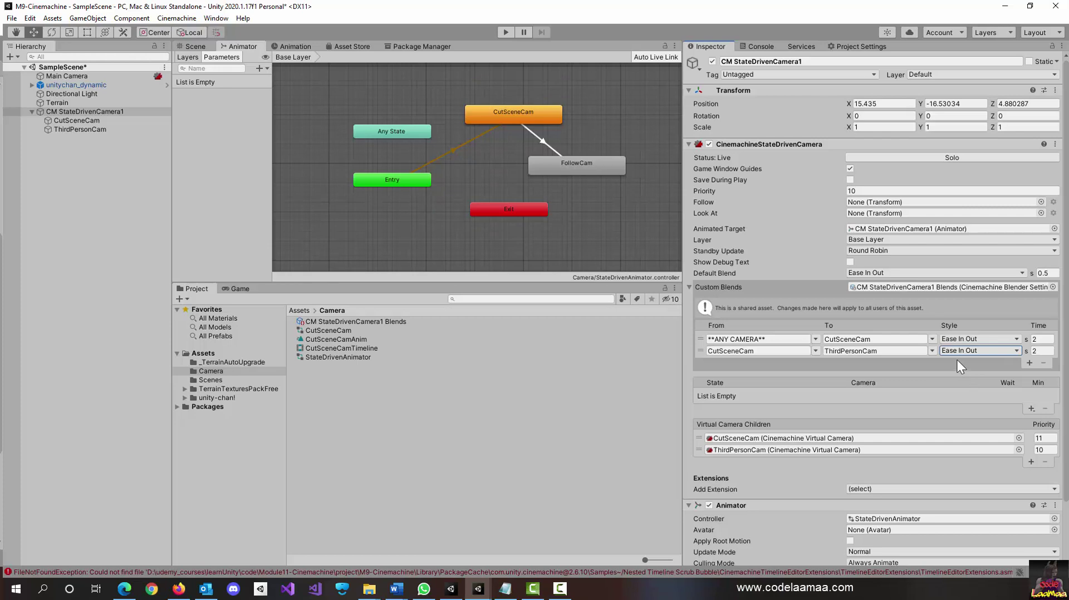
Save the scene and add a state entry to the state-driven camera that maps the CutSceneCam state to the CutSceneCam camera
key(ctrl+s)
click(1030, 411)
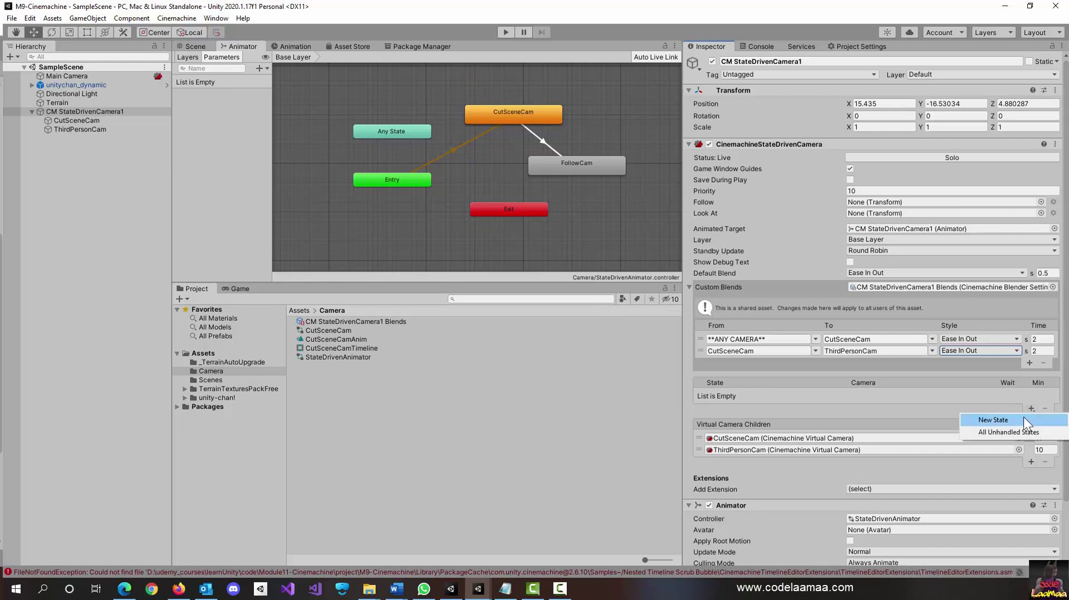
click(1018, 420)
click(841, 396)
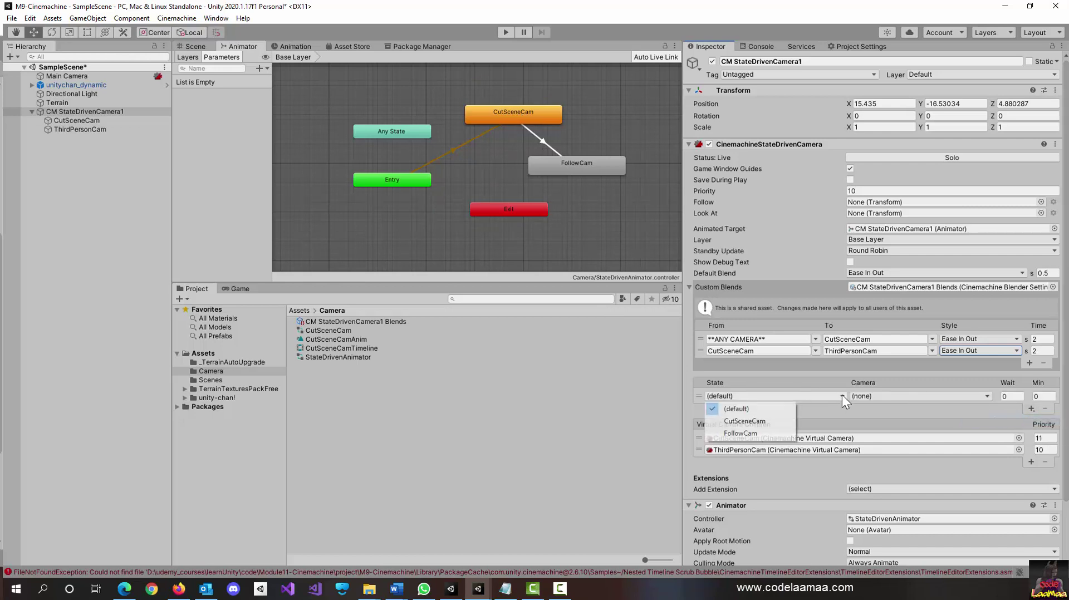
click(767, 422)
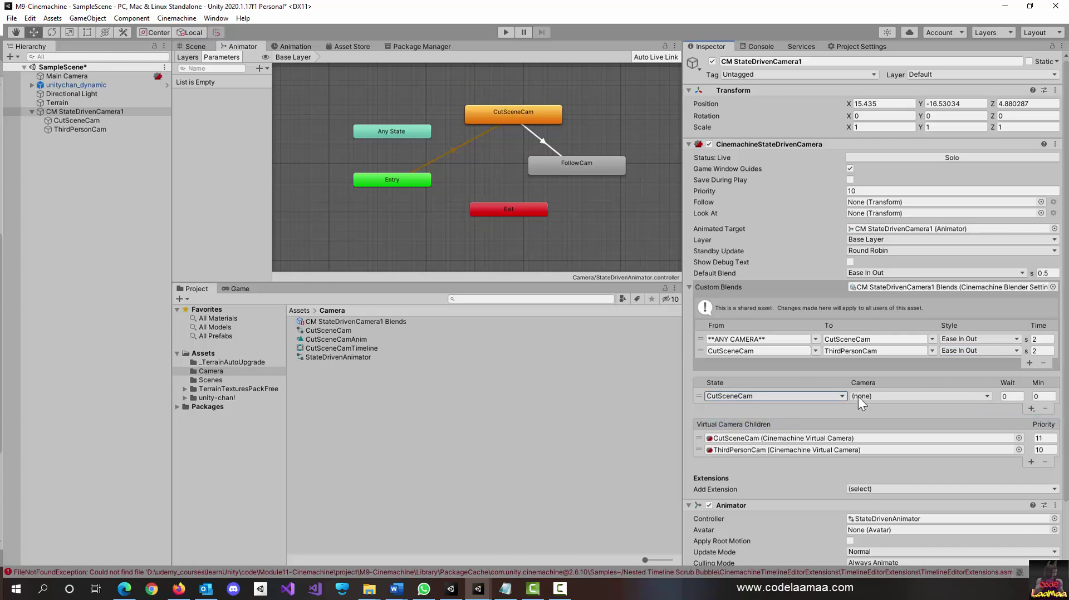
click(986, 396)
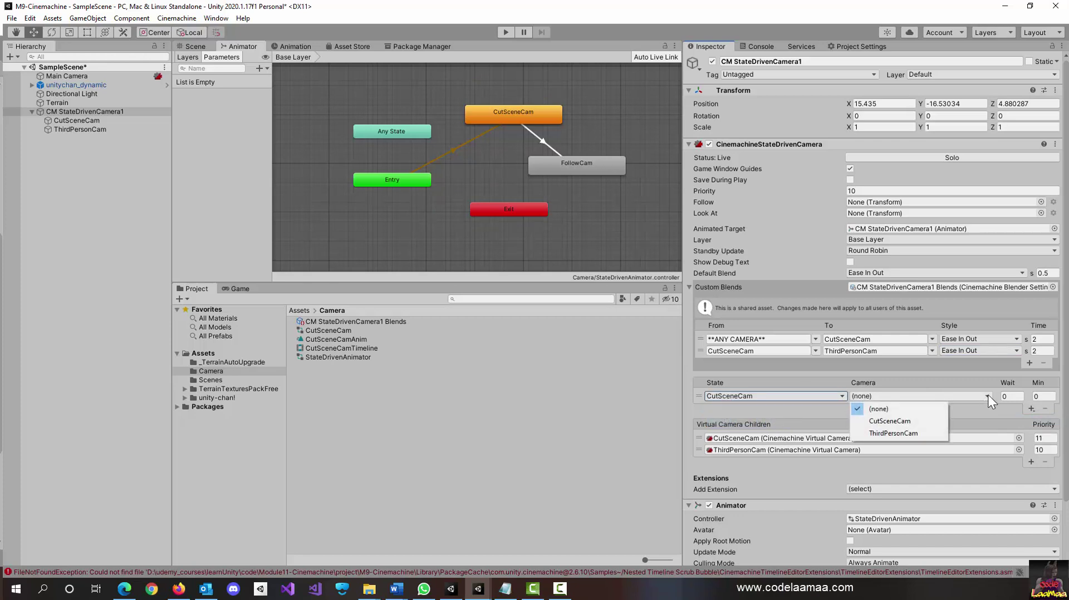
click(933, 422)
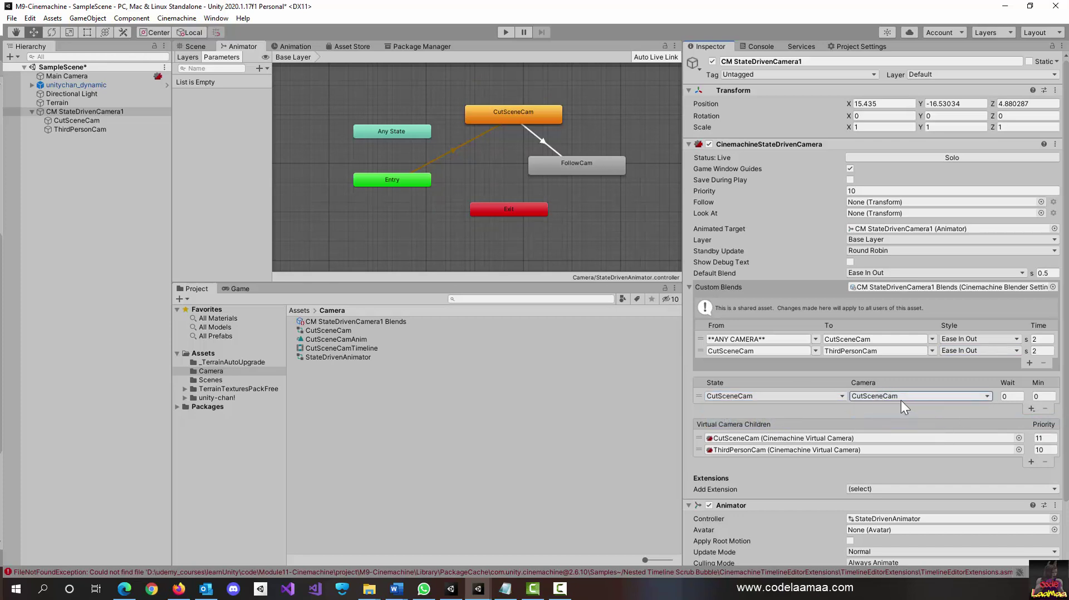
Add a second state entry that maps the FollowCam state to the ThirdPersonCam camera
click(1031, 409)
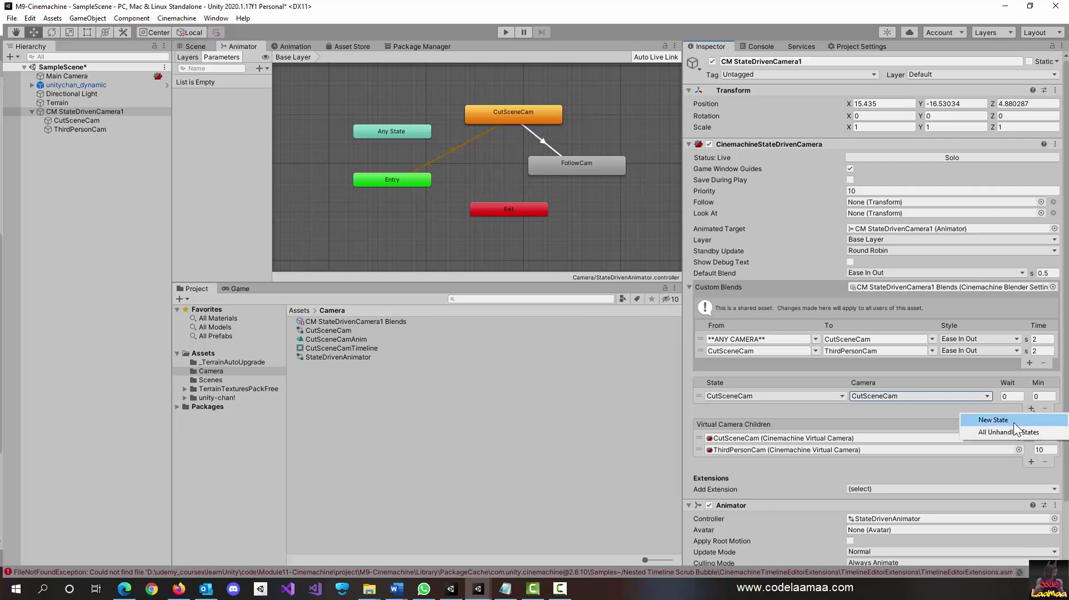
click(993, 420)
click(840, 410)
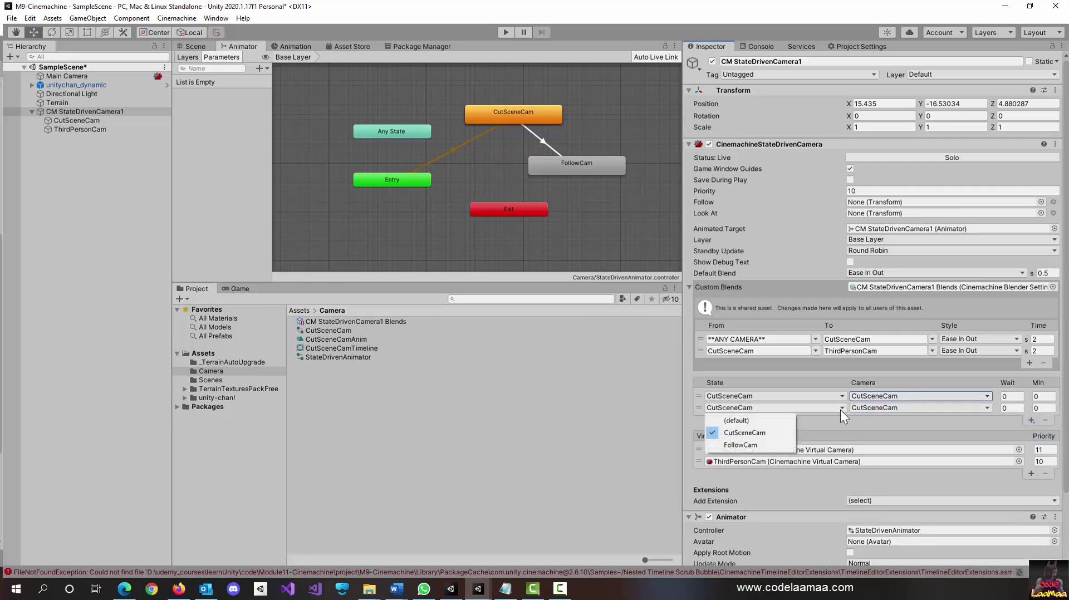
click(774, 446)
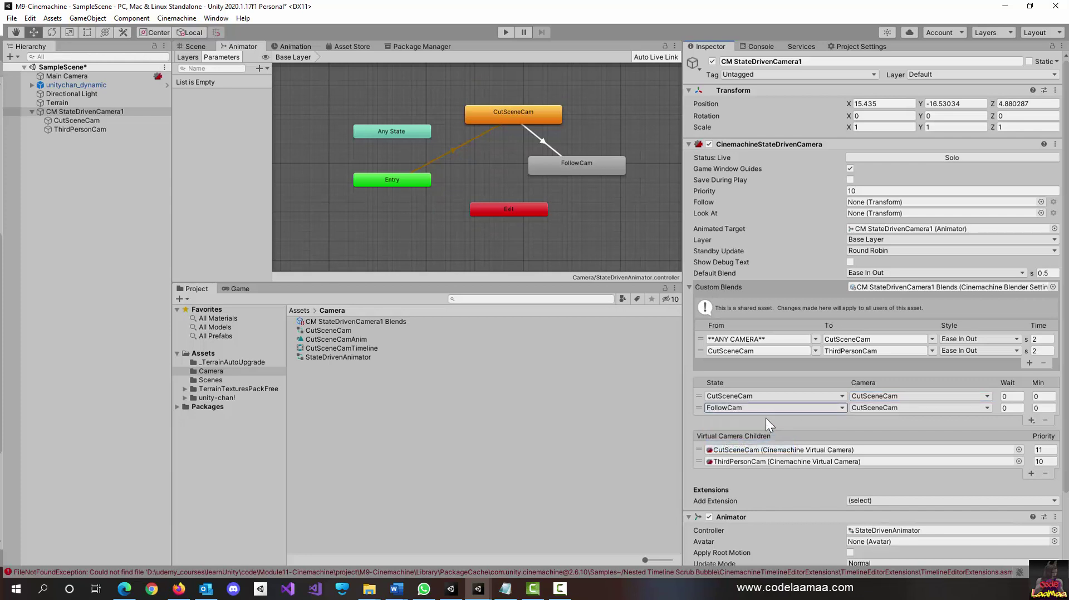
click(983, 407)
click(926, 443)
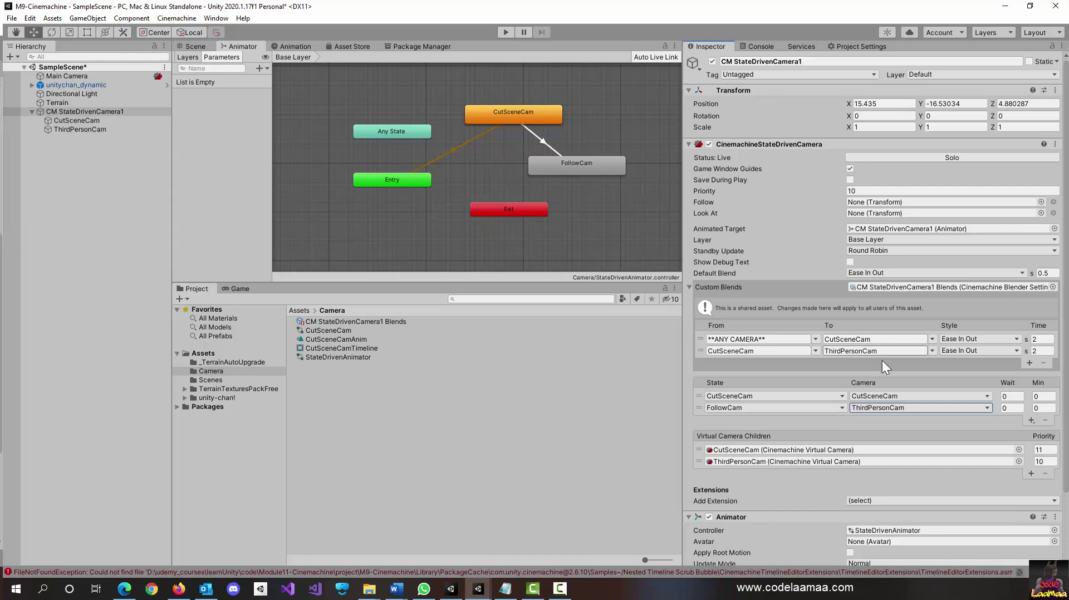
Run the scene in the Game view to test the switch from the cutscene camera to the third-person camera, and stop it
click(243, 292)
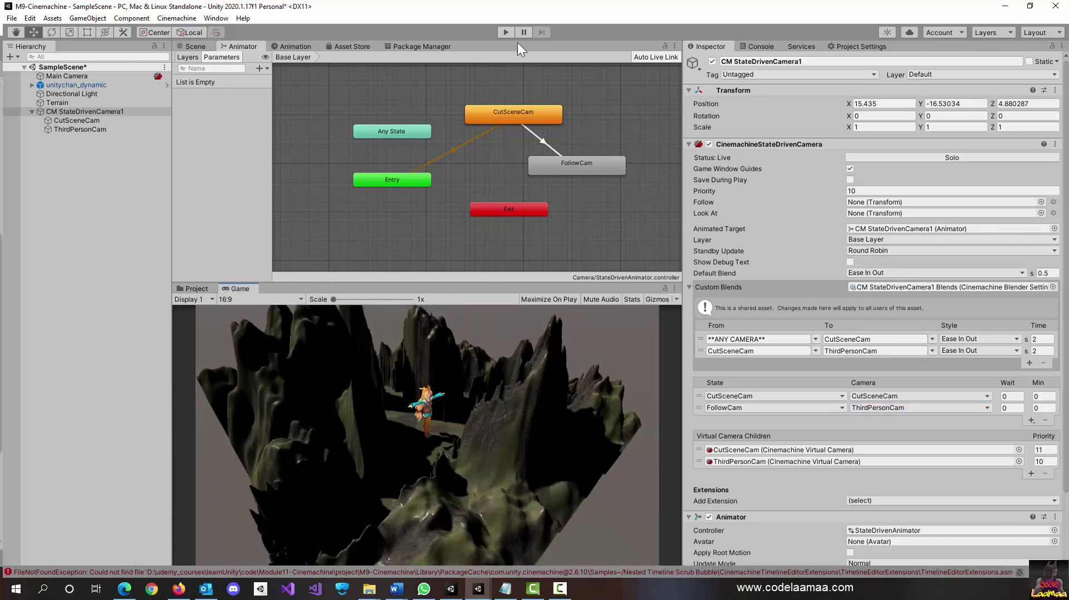
click(500, 29)
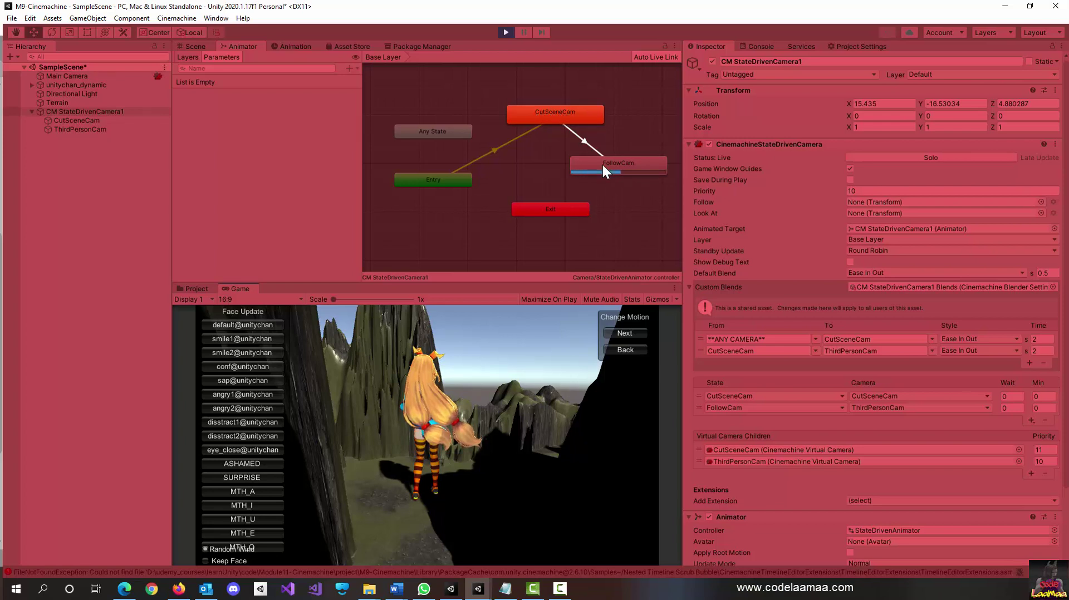
click(504, 32)
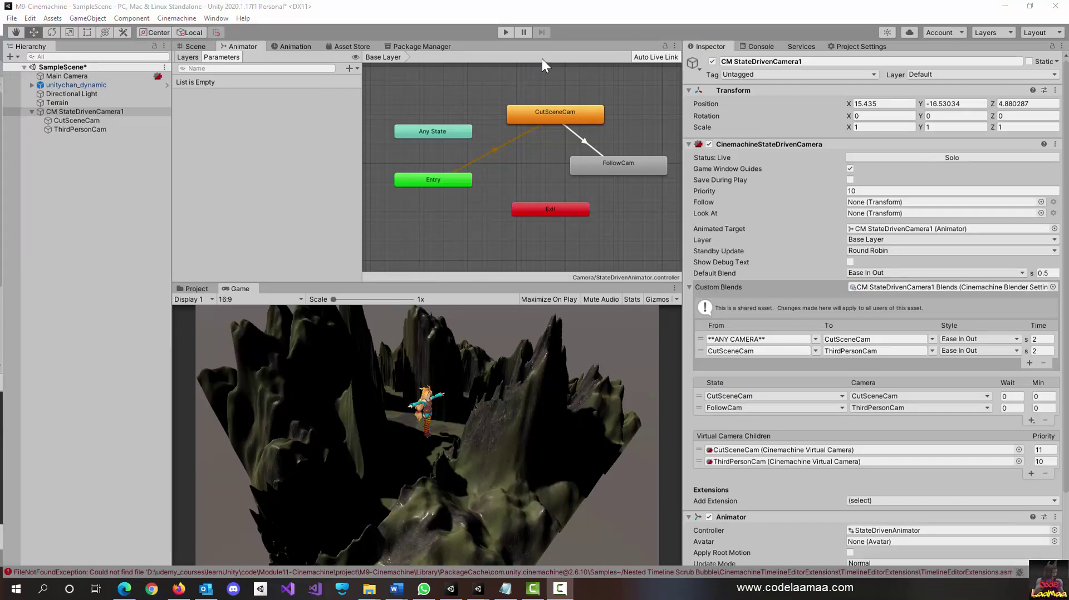
Examine the exit time settings of the CutSceneCam to FollowCam transition and the keyframe timing of CutSceneCam's CutSceneCamAnim clip
click(584, 143)
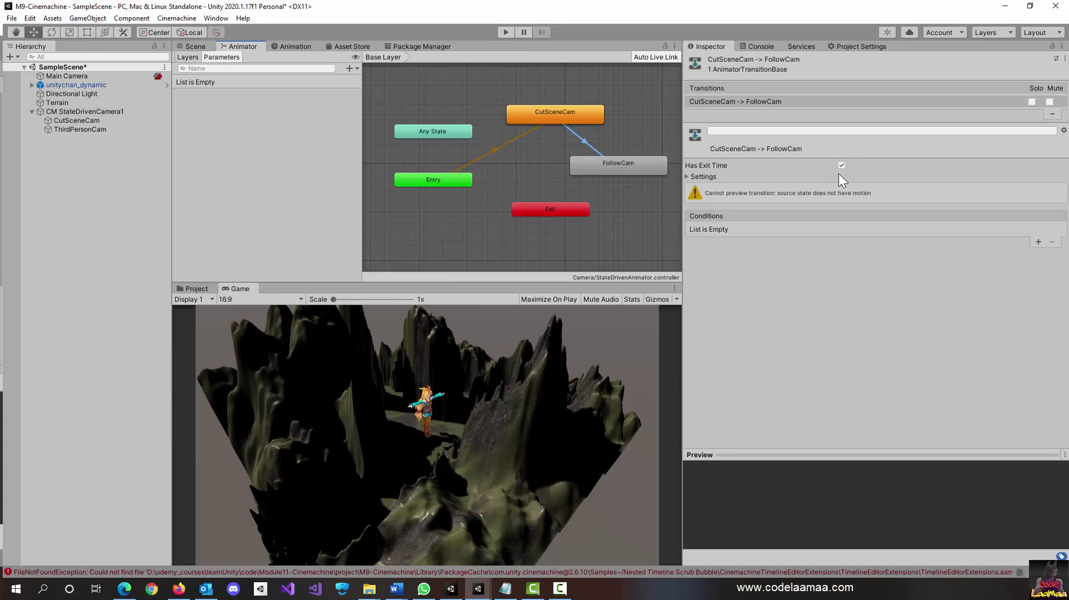
click(687, 176)
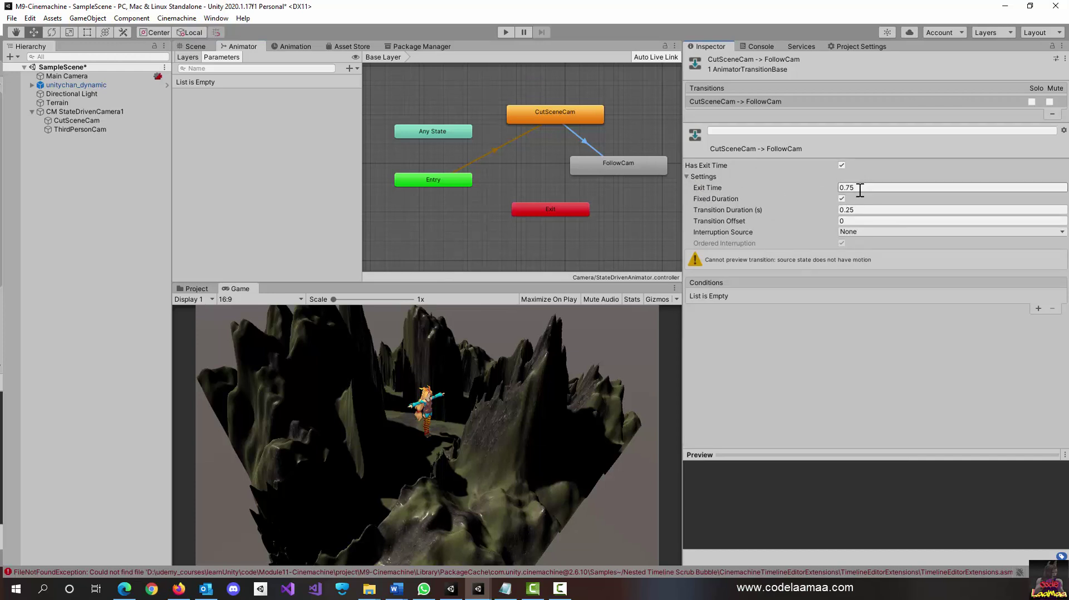
click(302, 49)
click(77, 120)
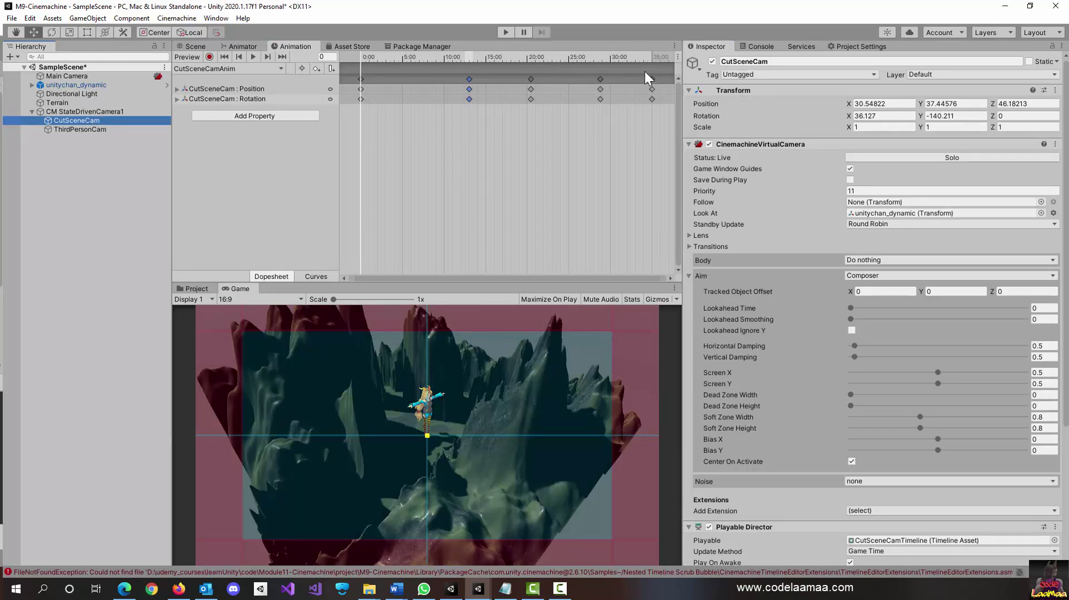
click(653, 281)
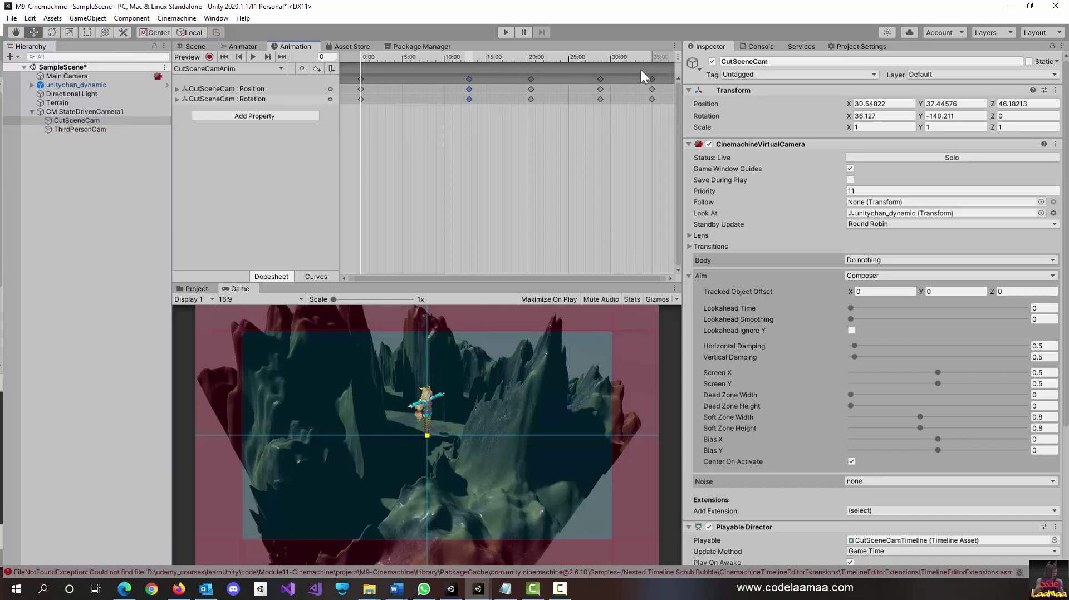
Set the Exit Time of the state-driven camera's CutSceneCam to FollowCam transition to 35 and run the scene to test it
click(239, 47)
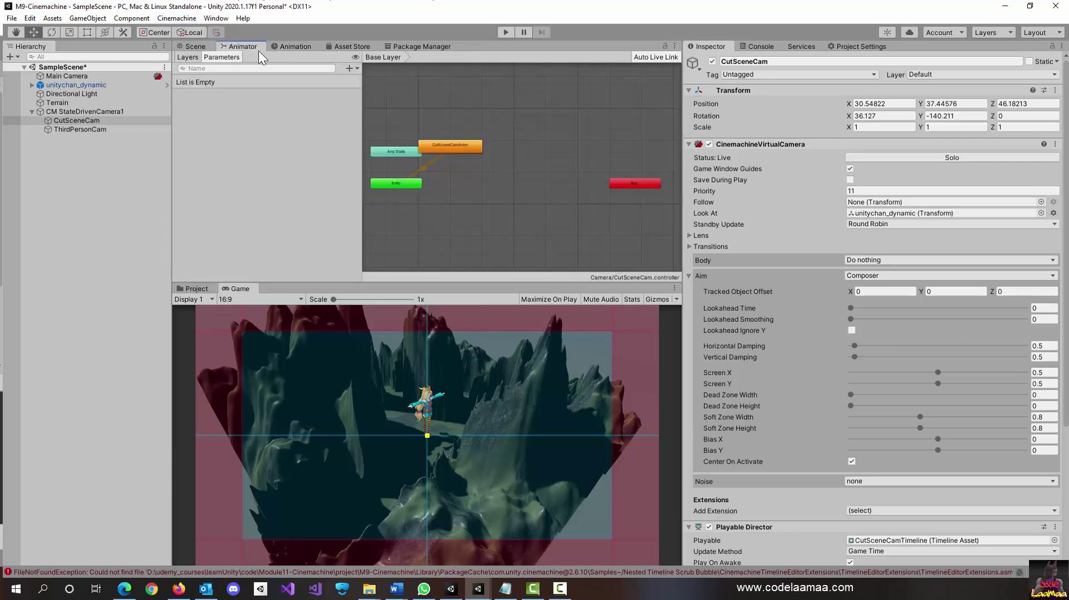
click(72, 112)
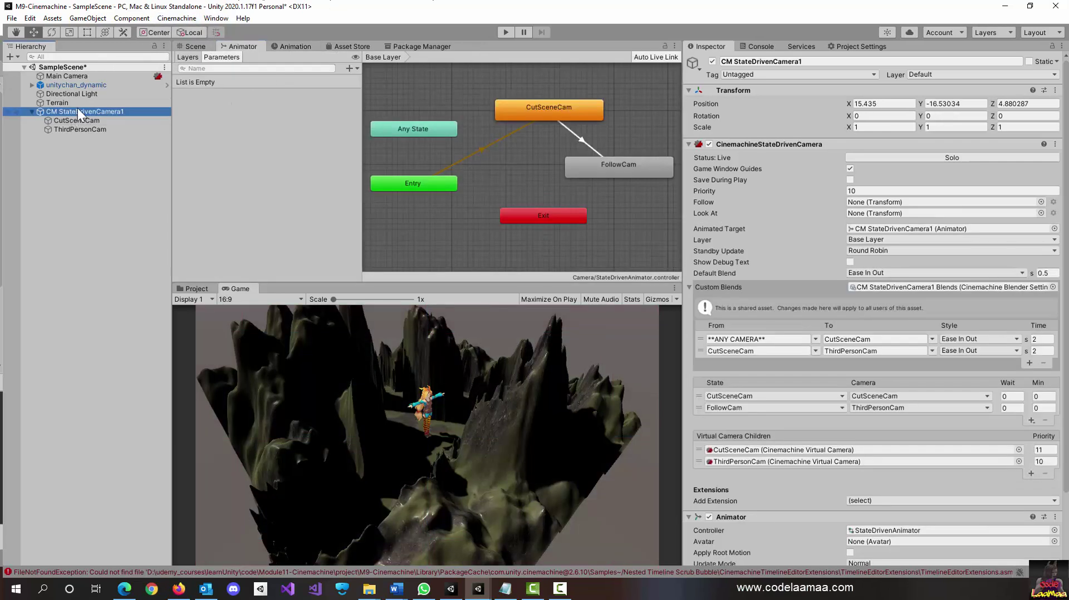
click(581, 139)
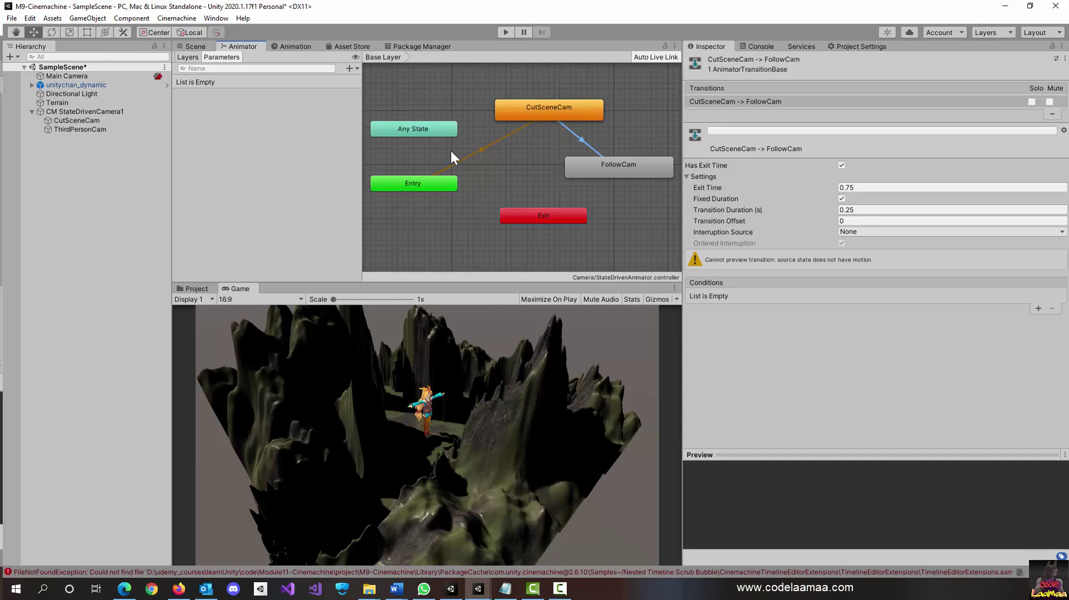
click(72, 112)
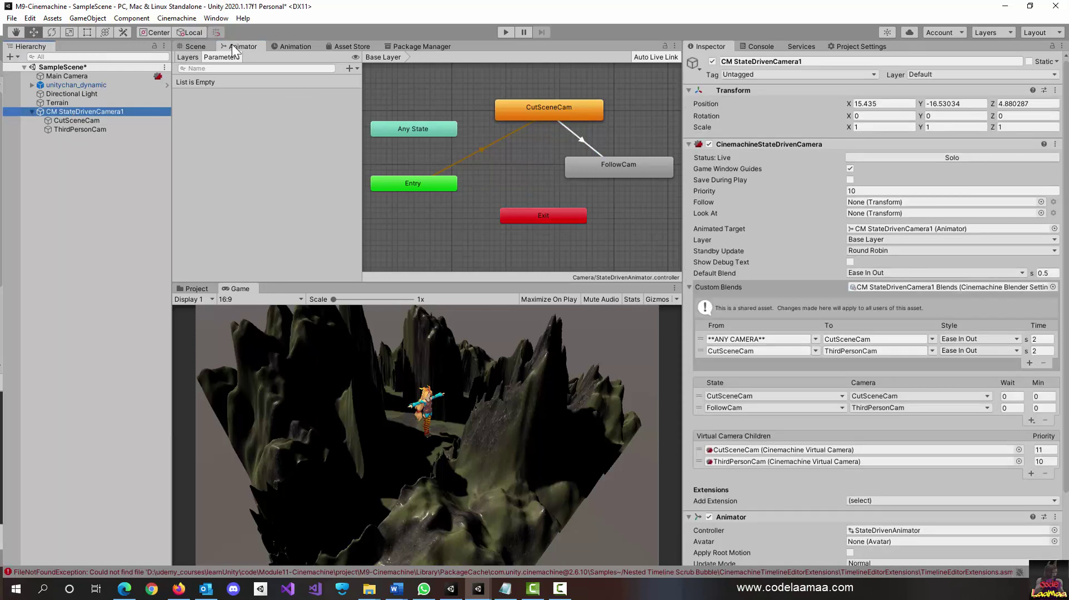
click(582, 140)
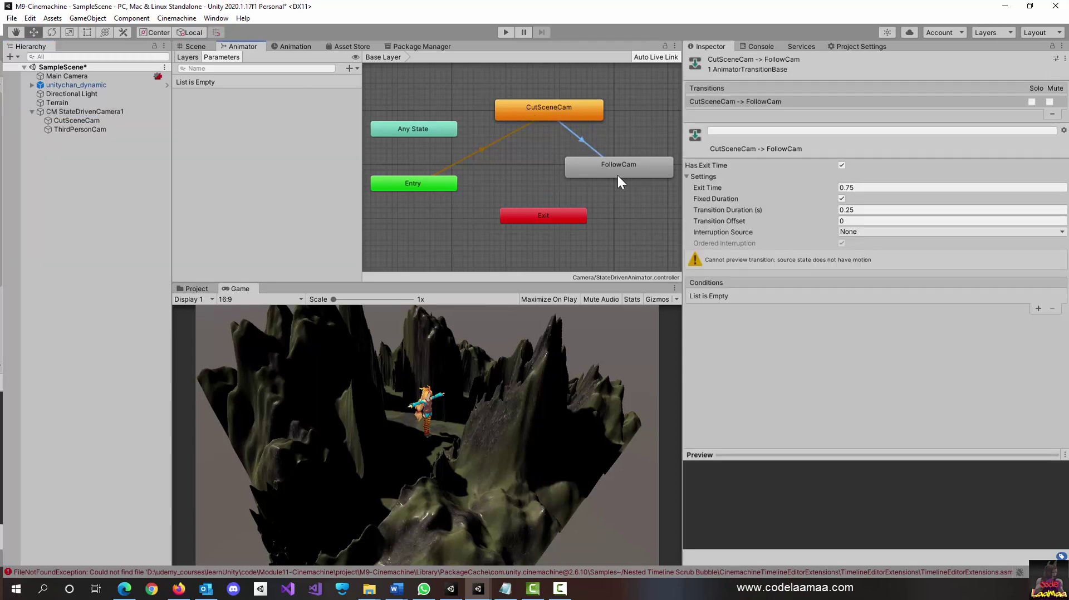
click(885, 186)
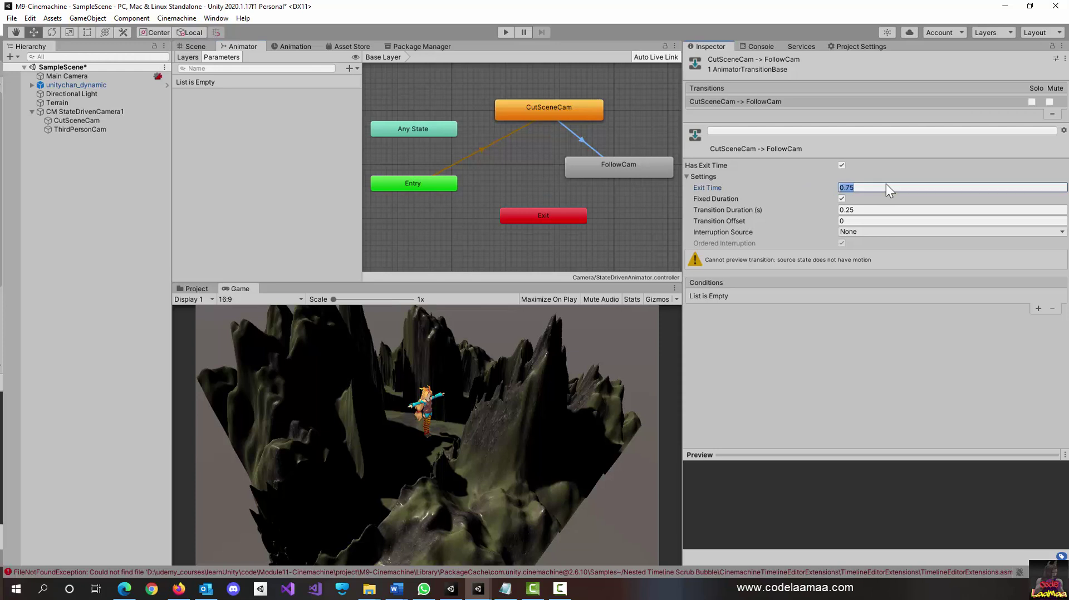
text(35)
key(Tab)
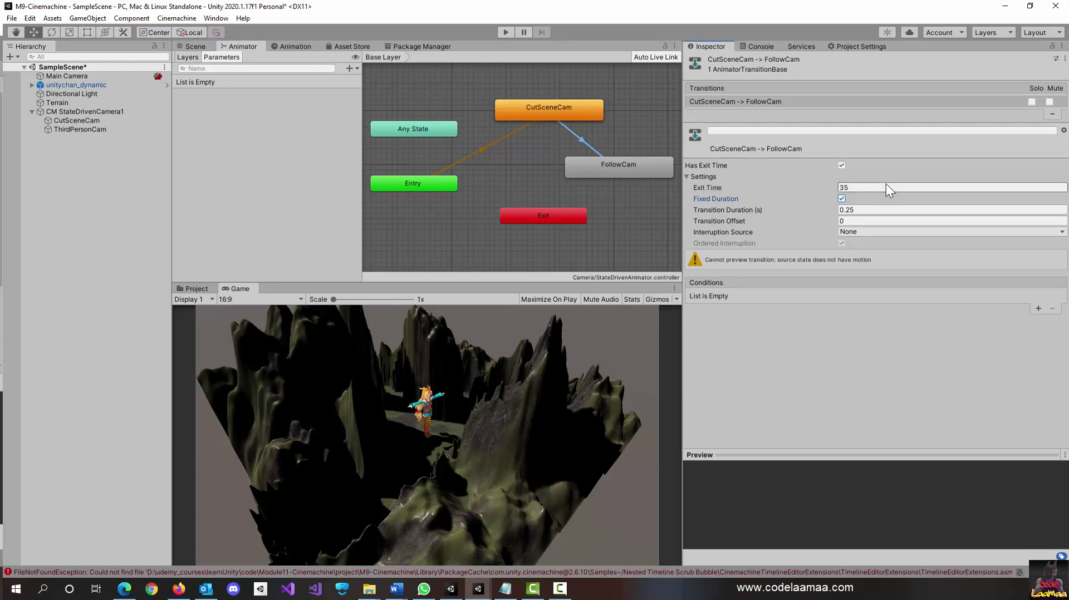
click(505, 32)
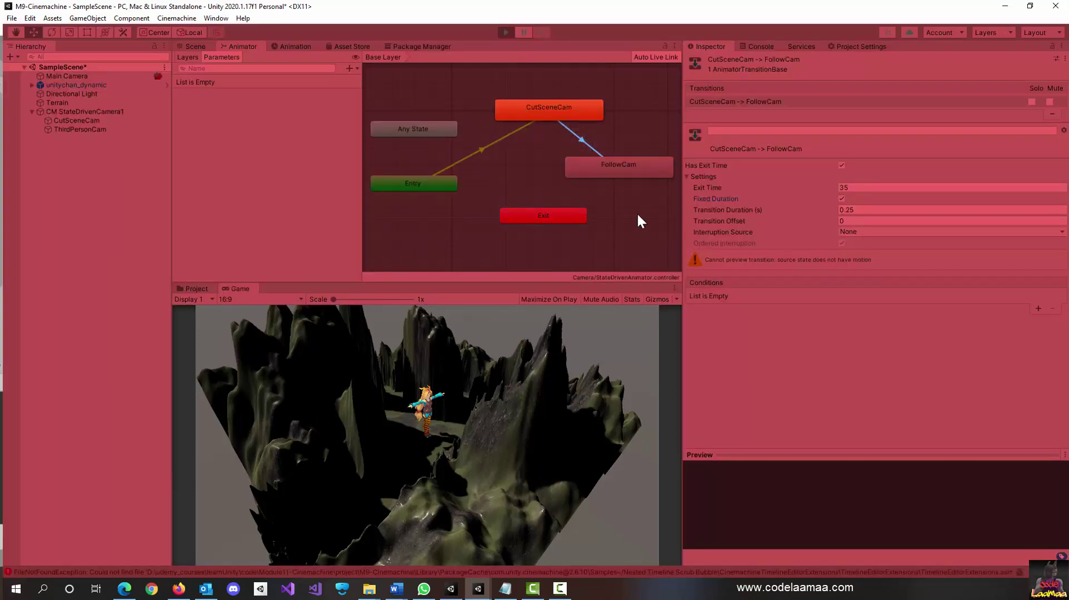